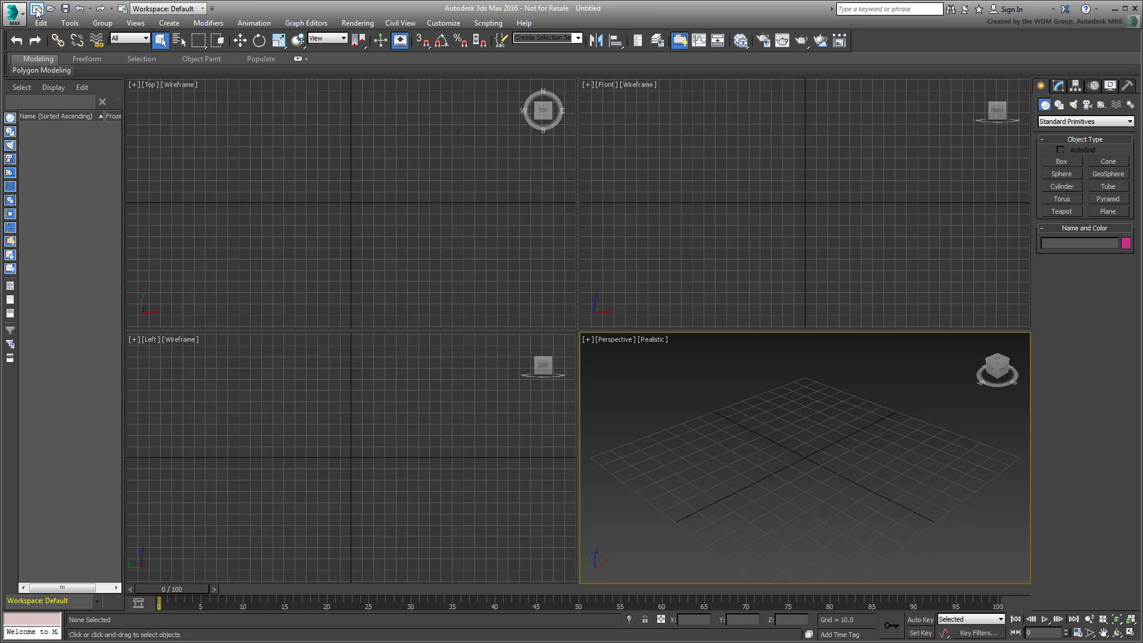
Step: Load compounds.max from the recent scenes and maximize the perspective view
left_click(13, 12)
left_click(152, 85)
key("alt+w")
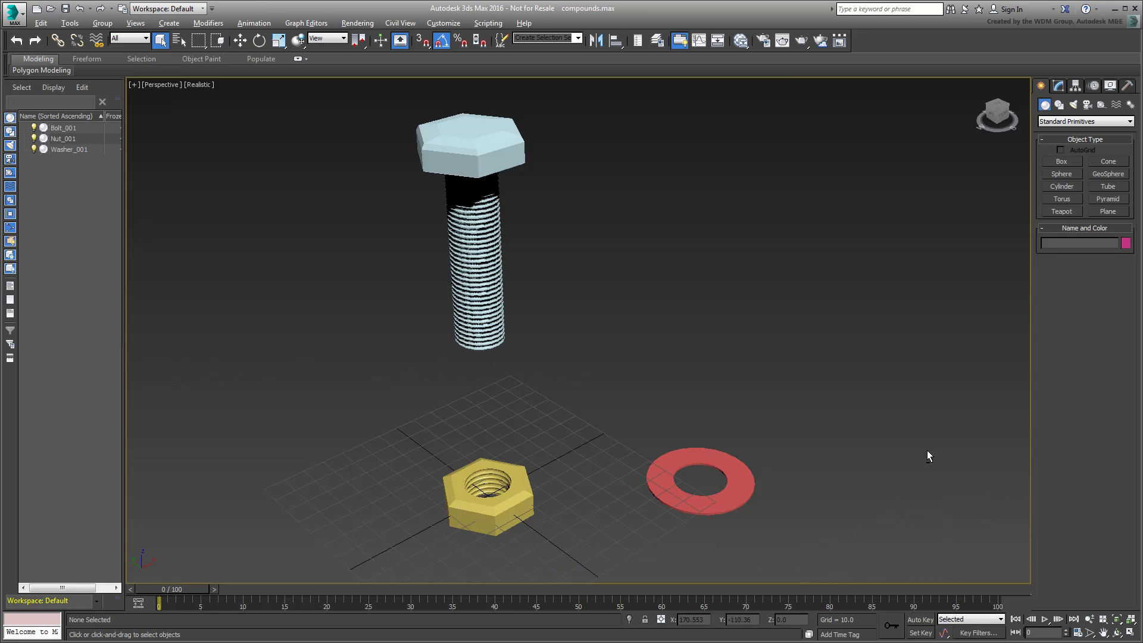
Step: Inspect Bolt_001, Nut_001 and Washer_001 by selecting each, switching to the Move tool
left_click(490, 307)
left_click(520, 483)
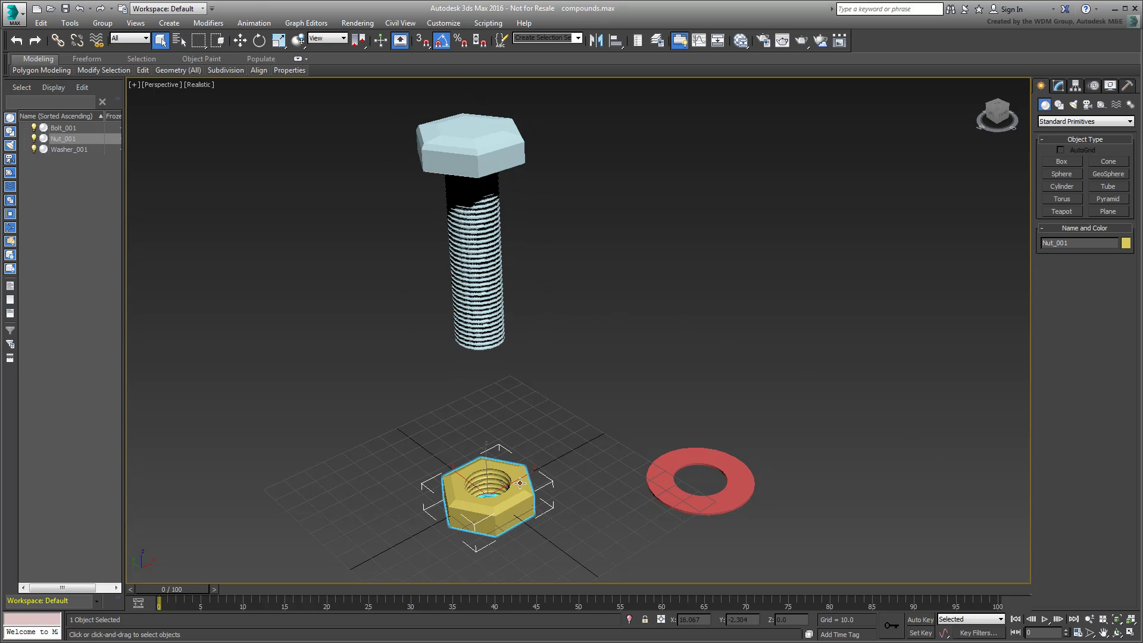
left_click(724, 501)
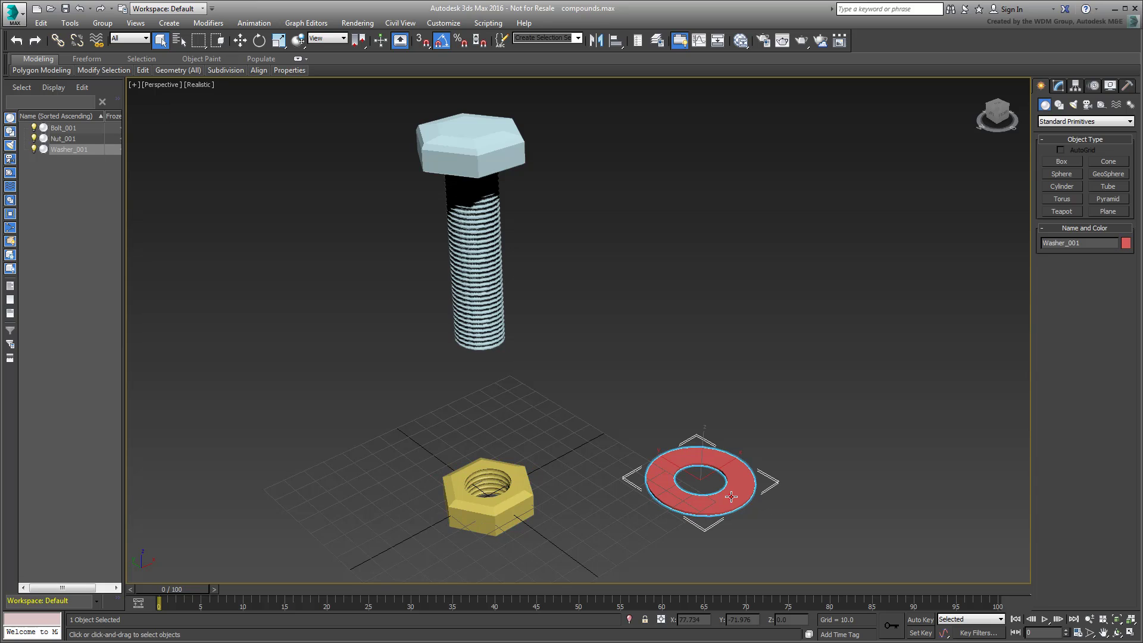
right_click(852, 393)
left_click(871, 402)
left_click(490, 491)
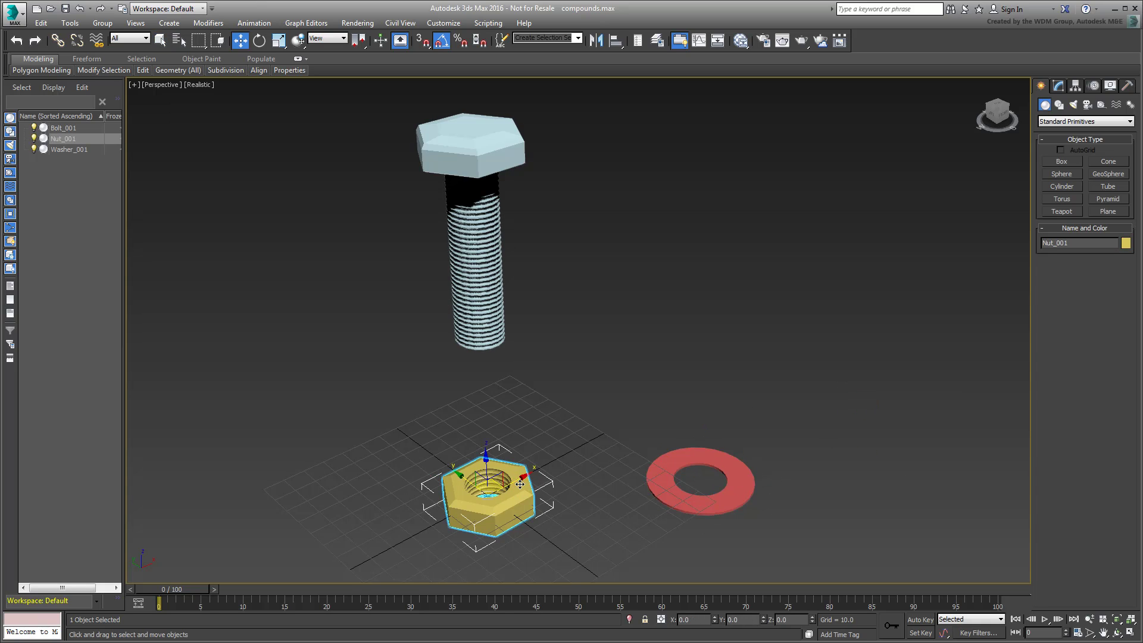
left_click(672, 501)
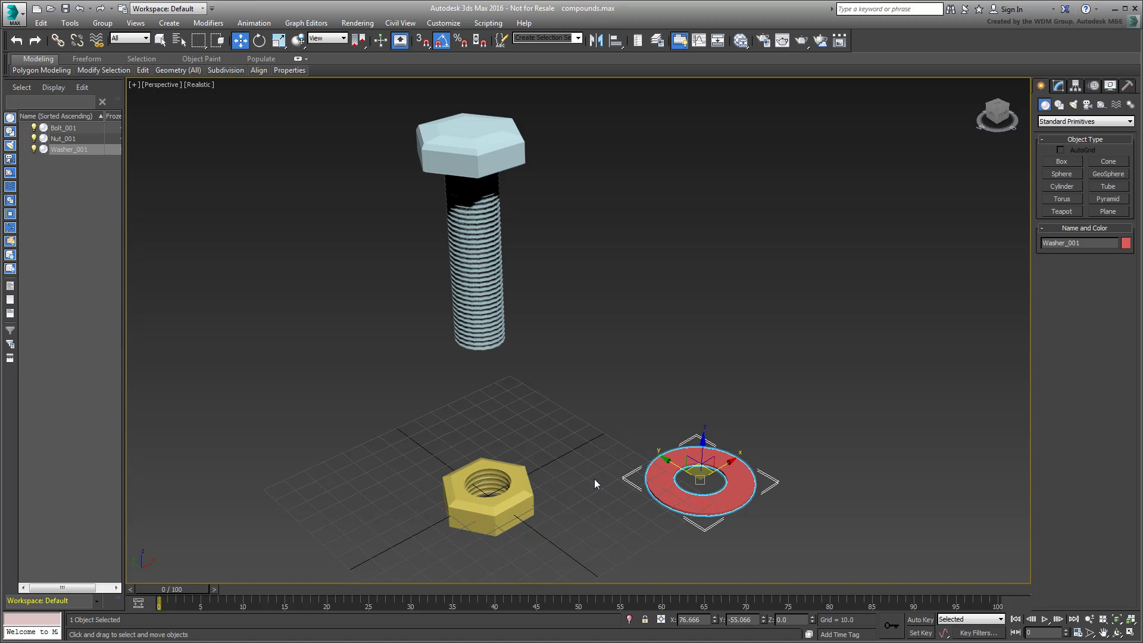
left_click(482, 306)
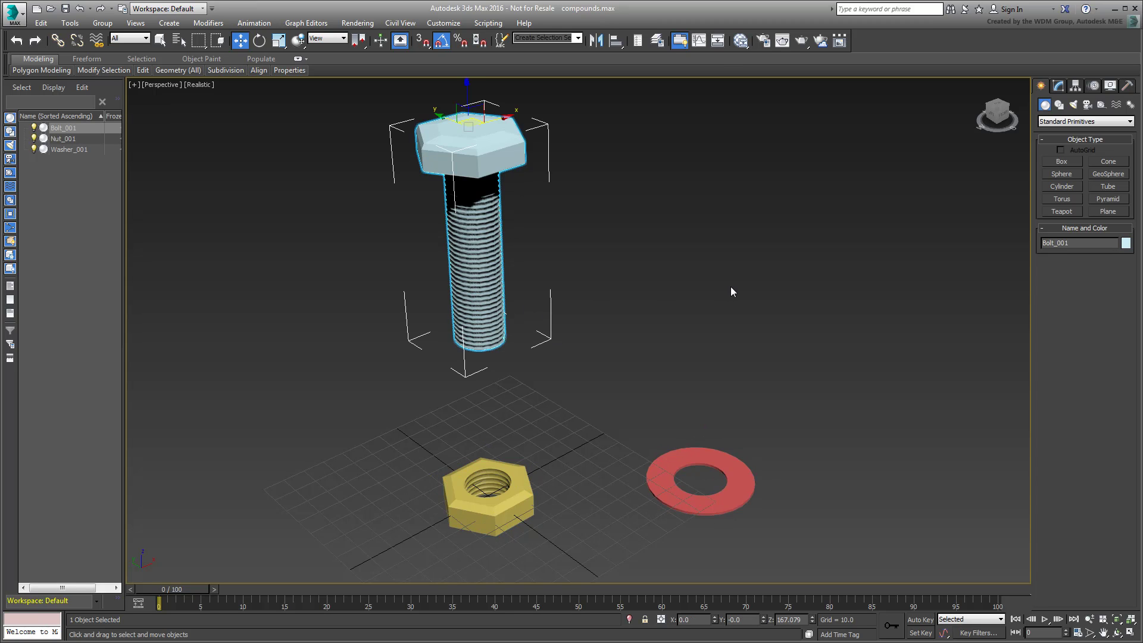
Step: Deselect everything and restore the four-viewport layout
left_click(753, 324)
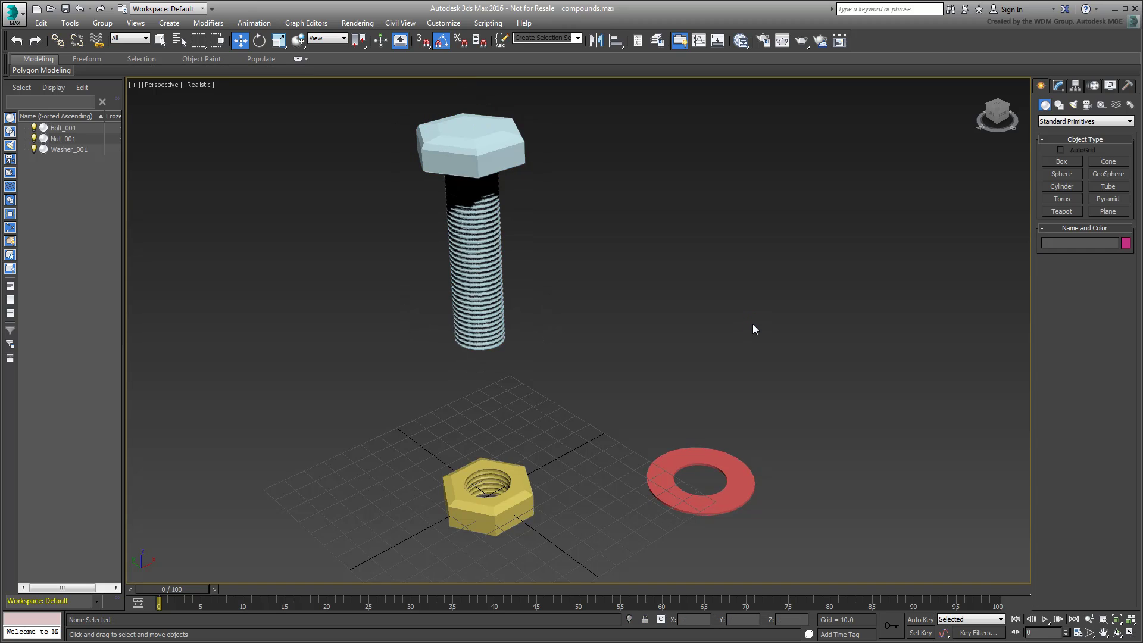
key("alt+w")
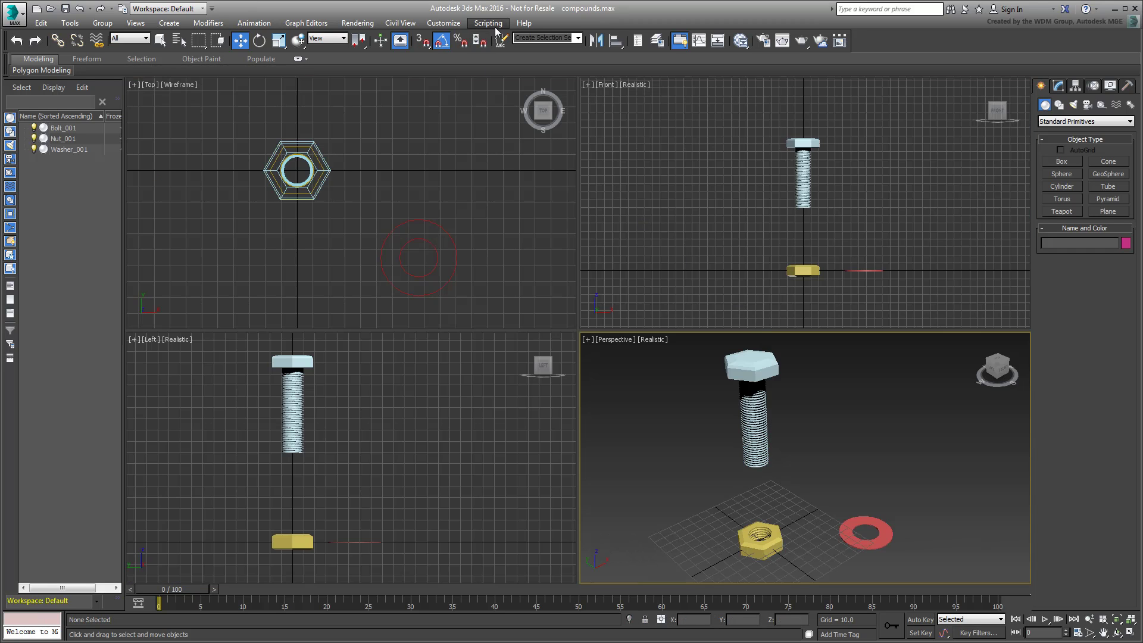
Step: Start a new Max Creation Graph from the Scripting menu
left_click(488, 23)
left_click(522, 81)
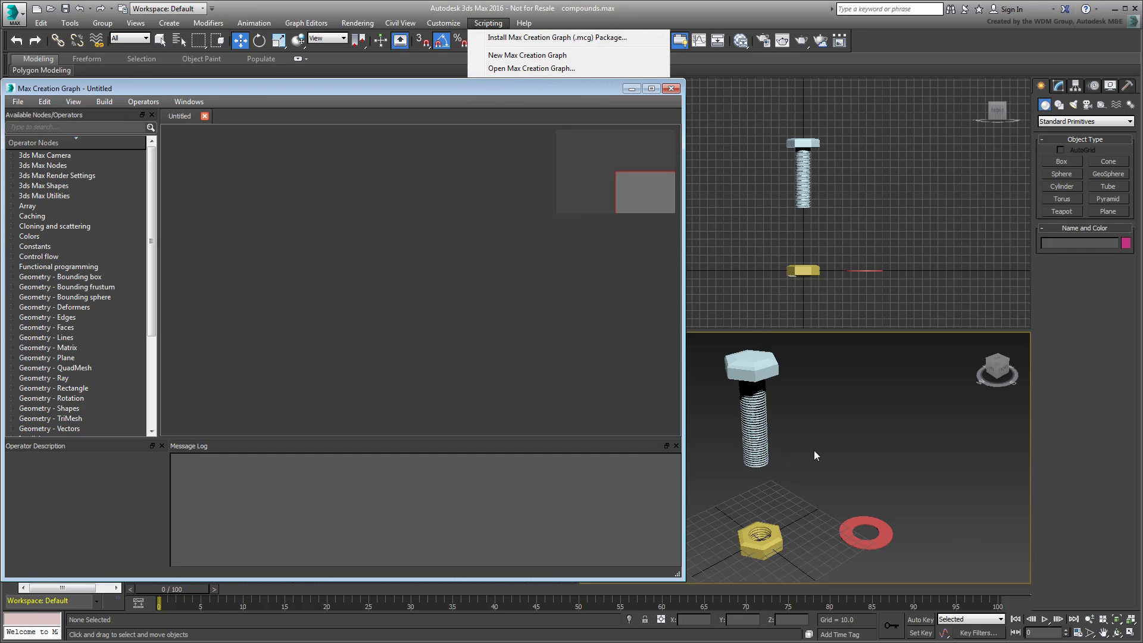
middle_click_drag(893, 475, 926, 477)
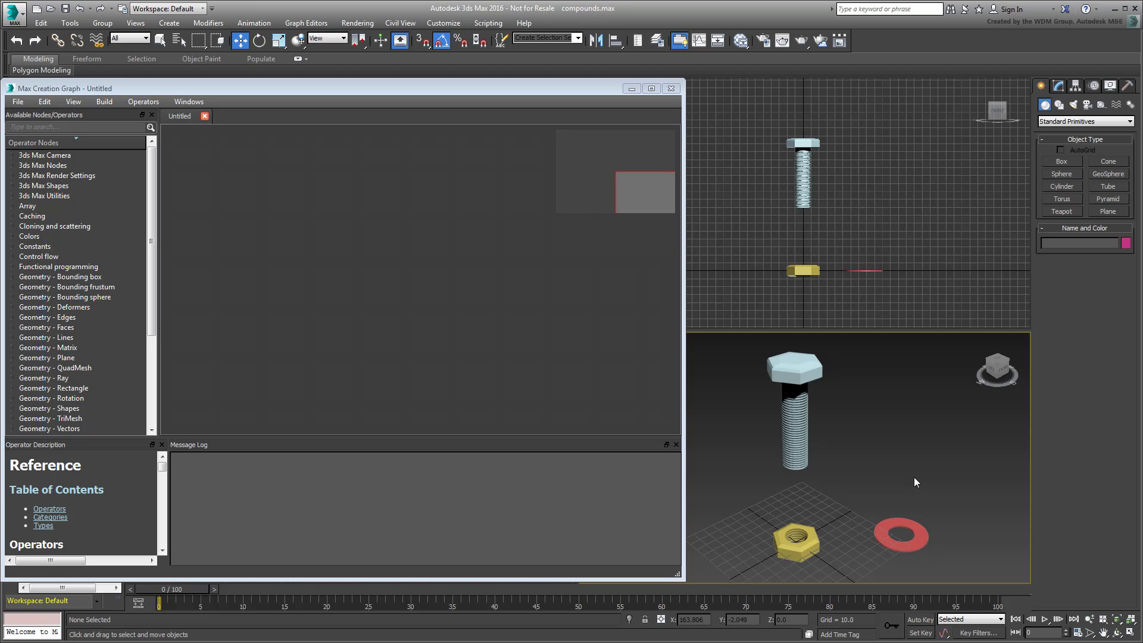
left_click_drag(153, 284, 157, 380)
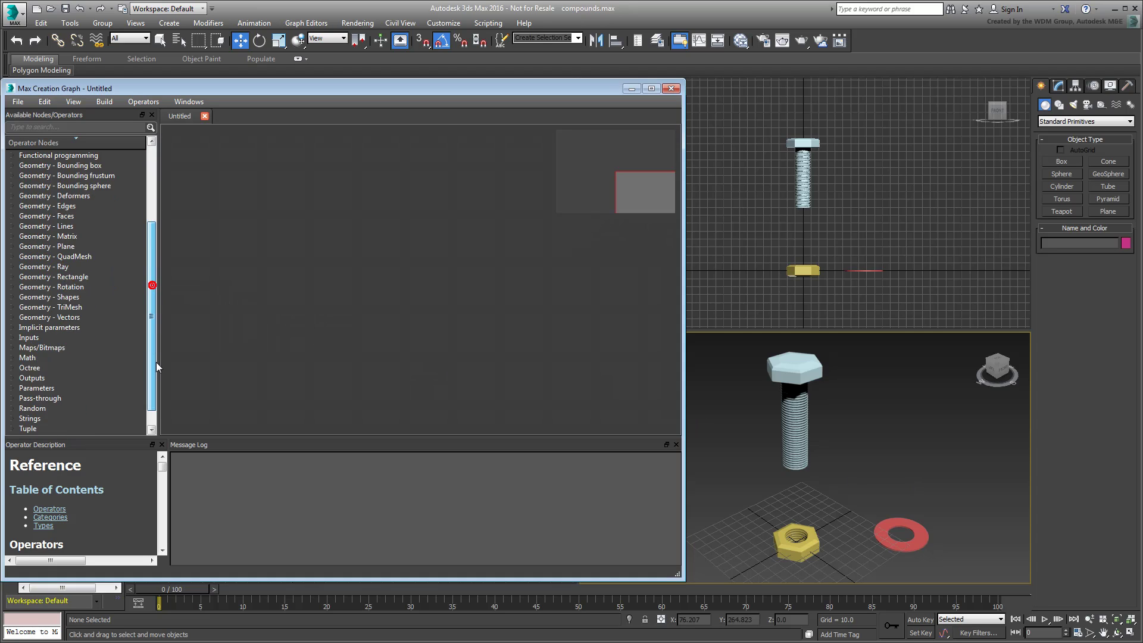
Step: Expand the Parameters operator category and pick Parameter: INode
left_click(71, 357)
left_click(11, 368)
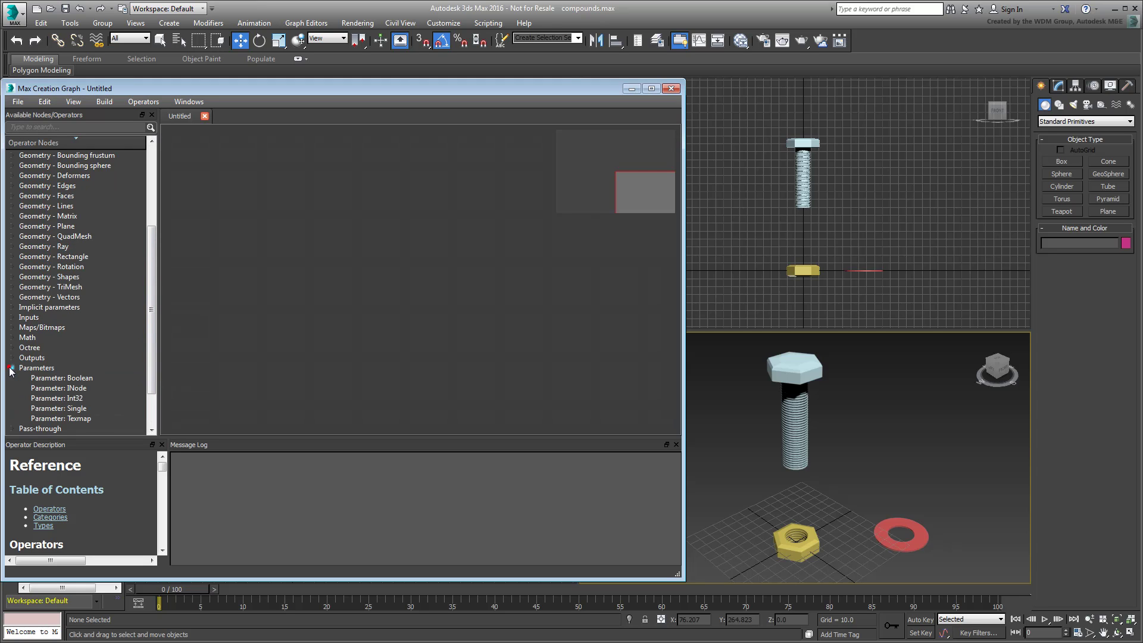
left_click(70, 388)
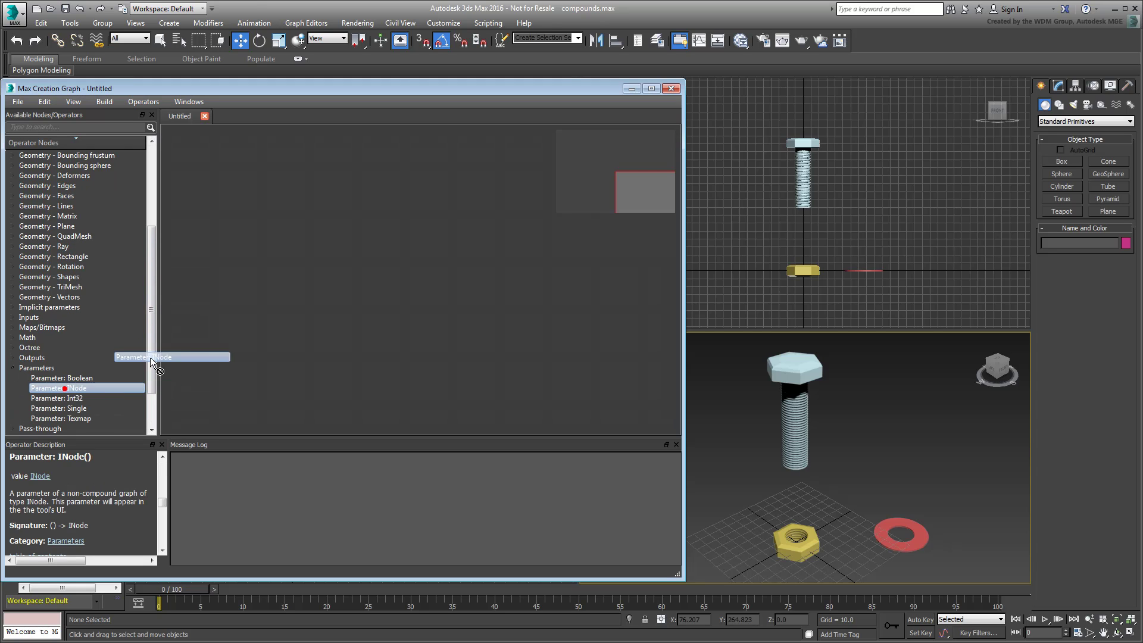
Step: Place two Parameter: INode nodes on the canvas, aligned one under the other
left_click_drag(66, 388, 286, 241)
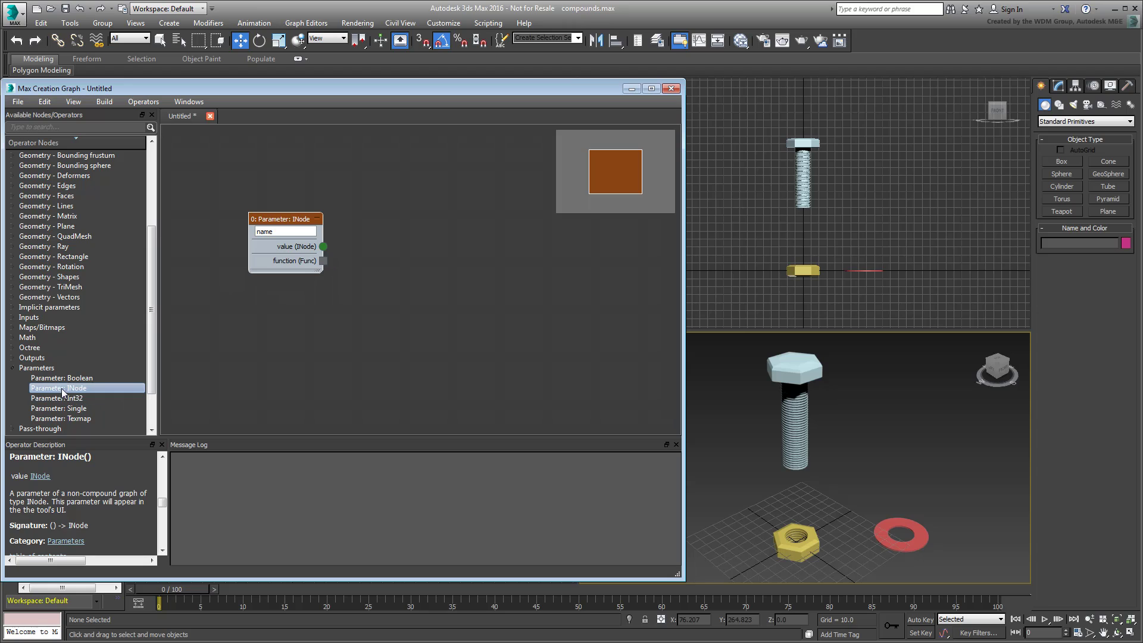
left_click_drag(61, 389, 287, 357)
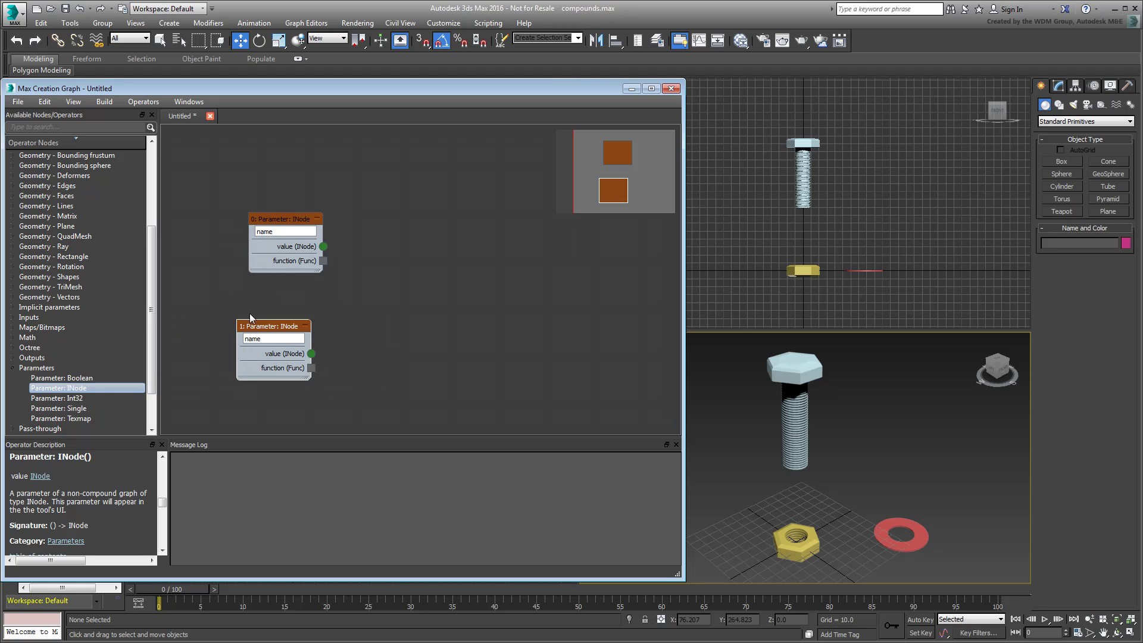
left_click_drag(288, 220, 252, 221)
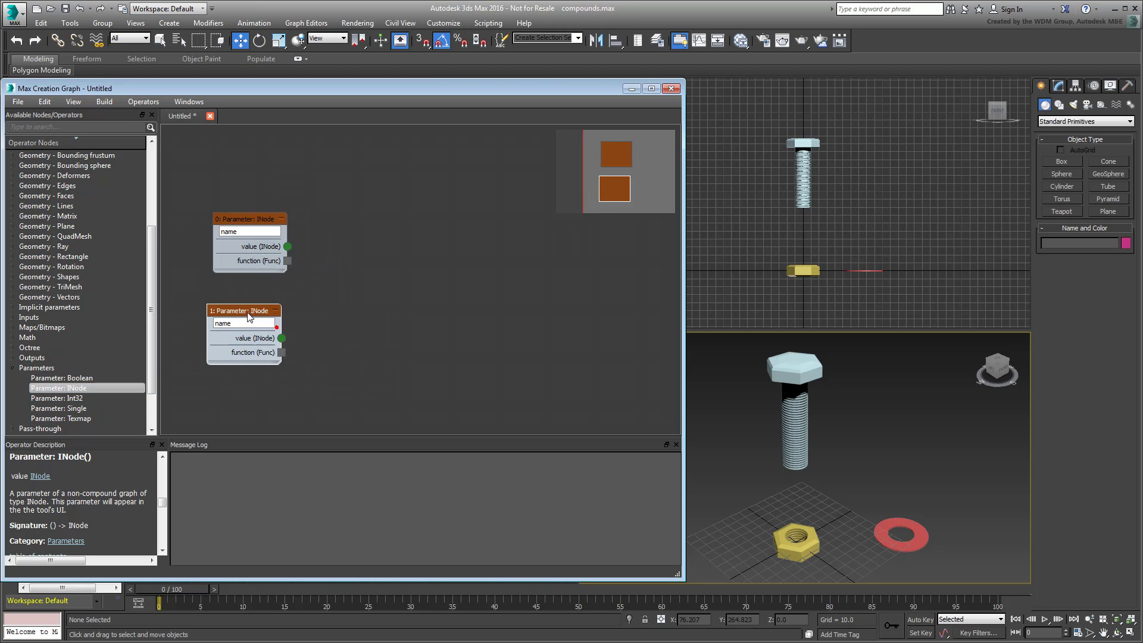
left_click_drag(273, 326, 250, 301)
Step: Rename the two INode parameters to Master 1 and Master 2
left_click(249, 231)
double_click(241, 232)
type("Master 1")
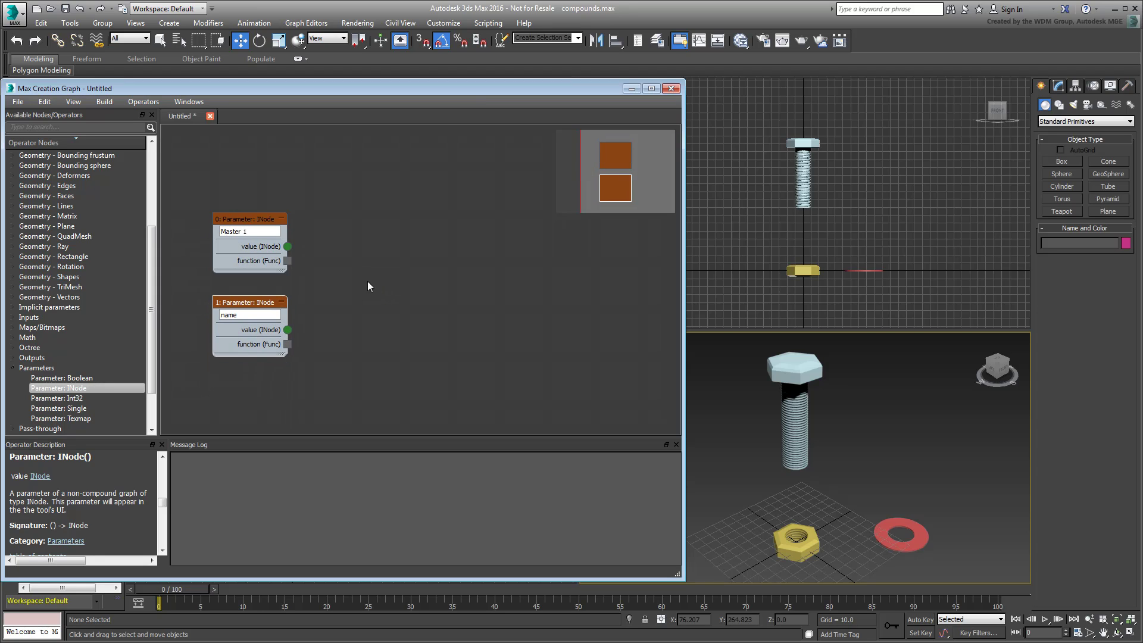
double_click(250, 314)
type("Master 2")
key("x")
Step: Add CheckNodeValidity nodes via the 'check' search and place them beside the parameters
left_click(391, 307)
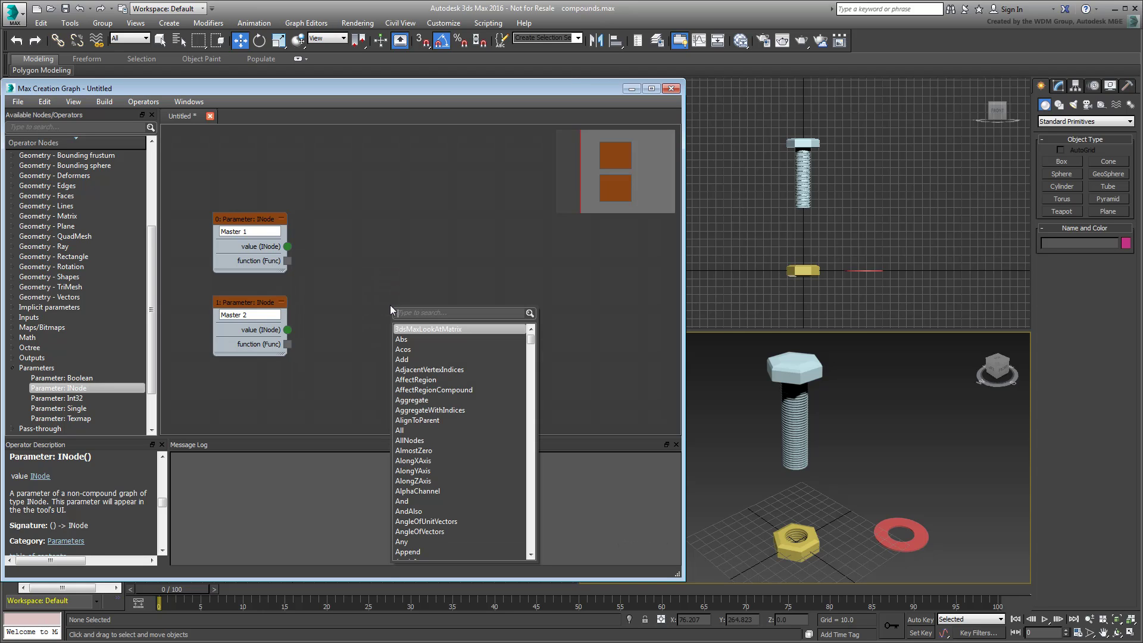
type("check")
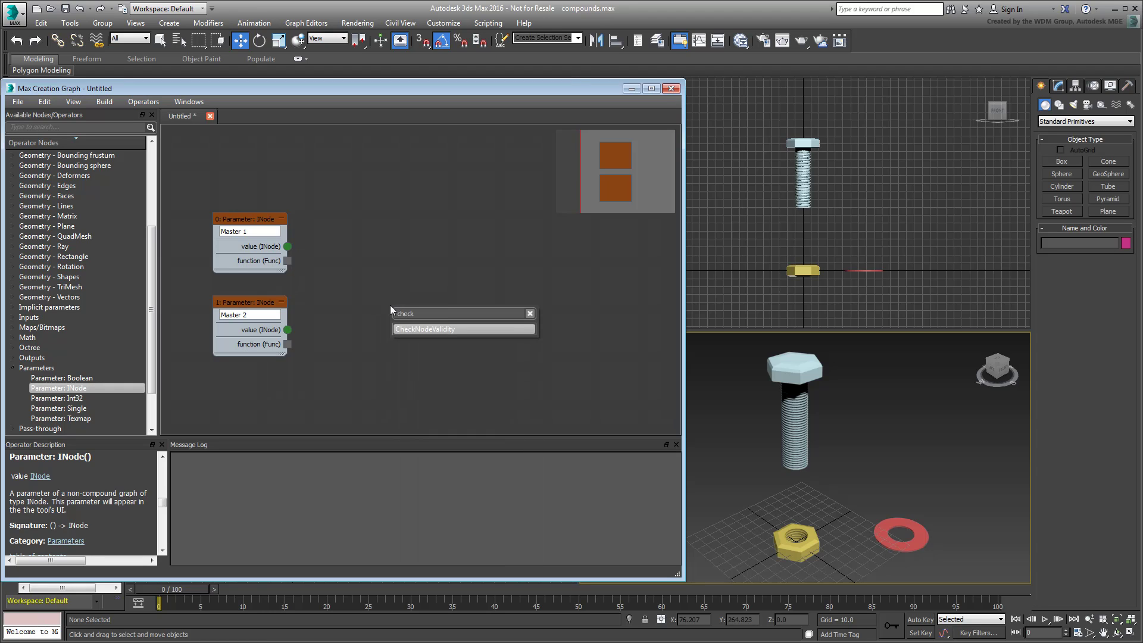
left_click(443, 328)
mouse_move(403, 312)
left_mouse_down()
mouse_move(373, 222)
mouse_move(356, 307)
left_mouse_up()
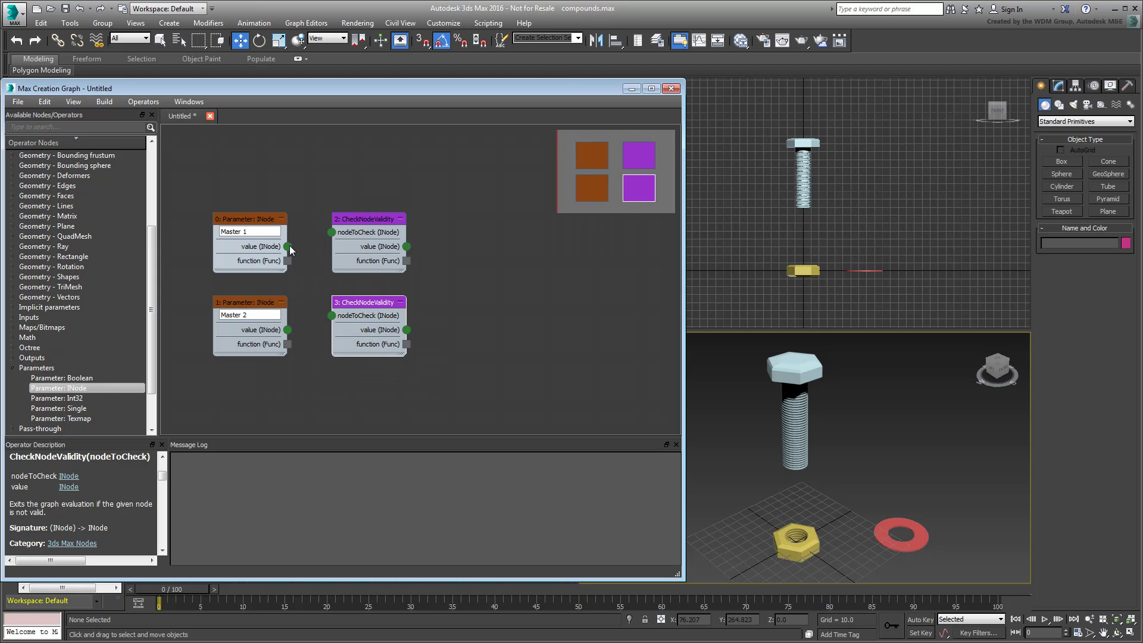
Step: Wire Master 1 and Master 2 value outputs into their nodeToCheck inputs
left_click_drag(288, 246, 330, 234)
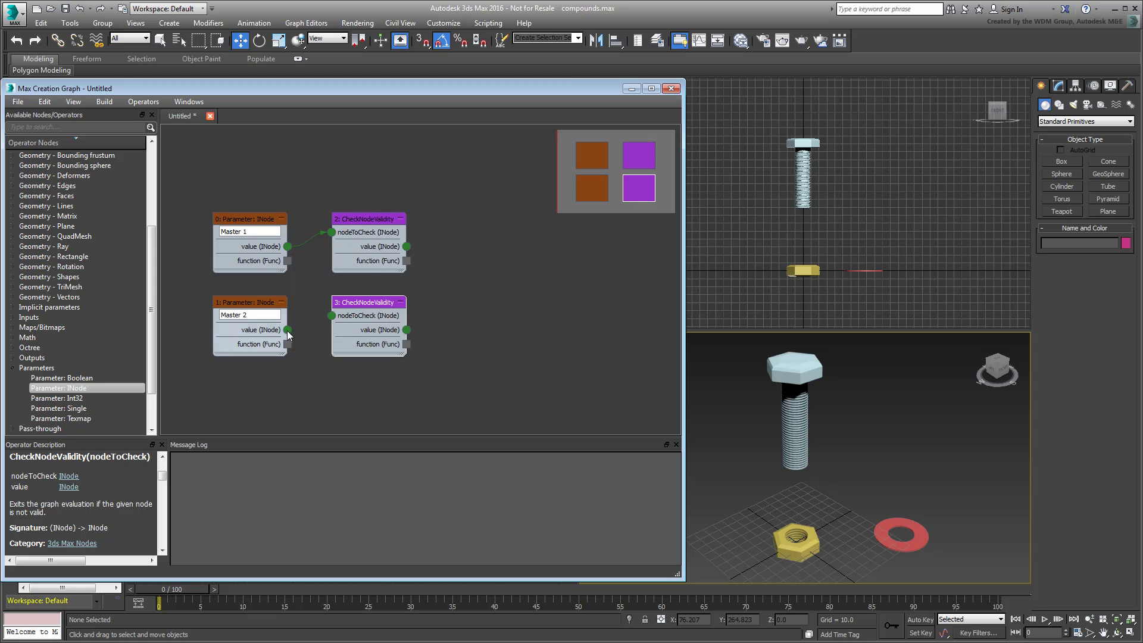
left_click_drag(287, 330, 331, 315)
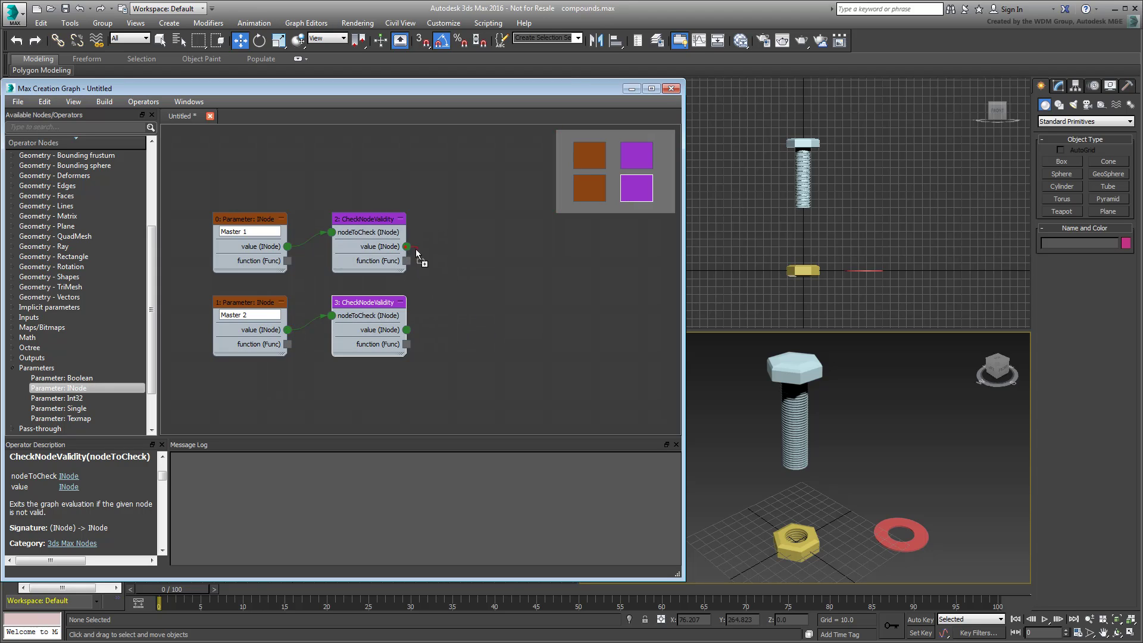
left_click_drag(407, 245, 465, 278)
type("node")
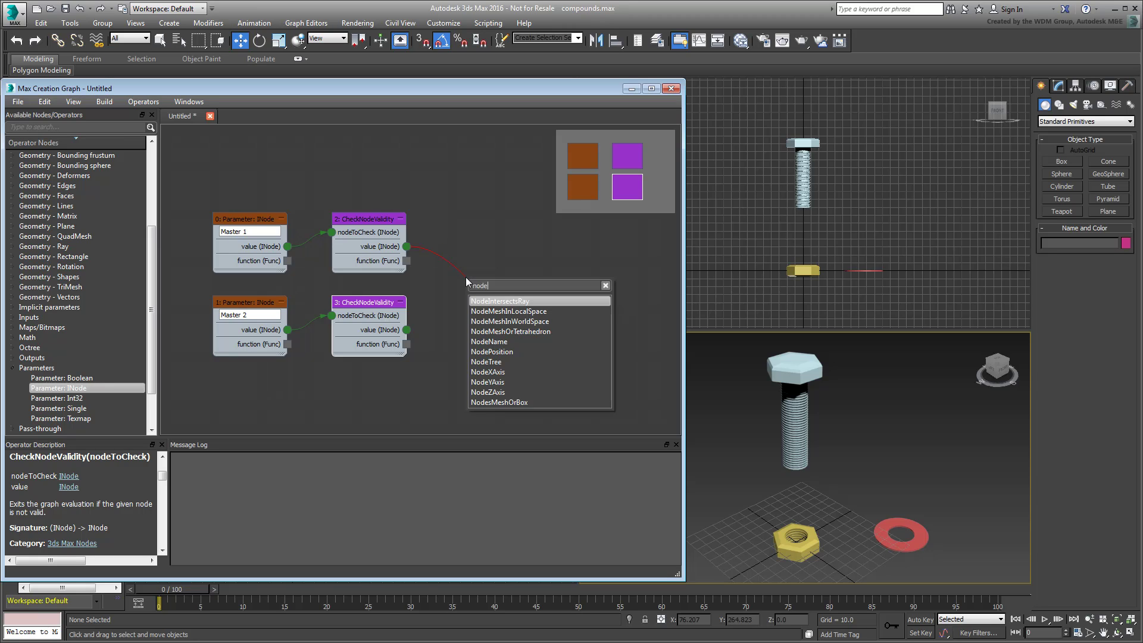
Step: Insert a NodePosition node after each CheckNodeValidity output and pan the graph left
key("Down")
key("Down")
key("Down")
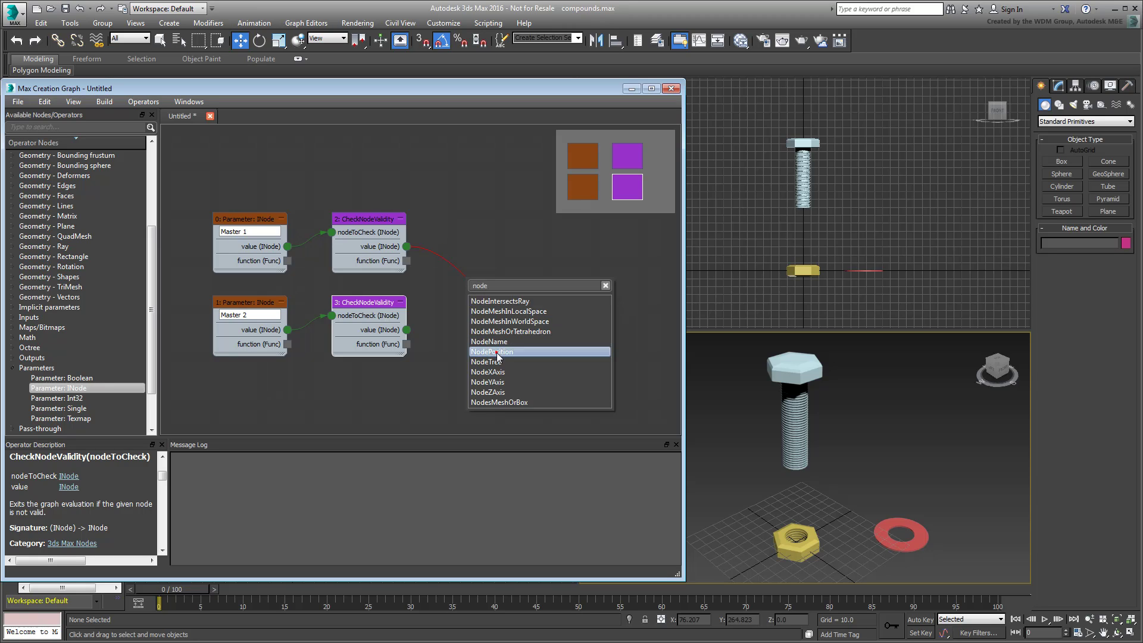
key("Return")
mouse_move(464, 280)
left_mouse_down()
mouse_move(483, 239)
mouse_move(481, 326)
left_mouse_up()
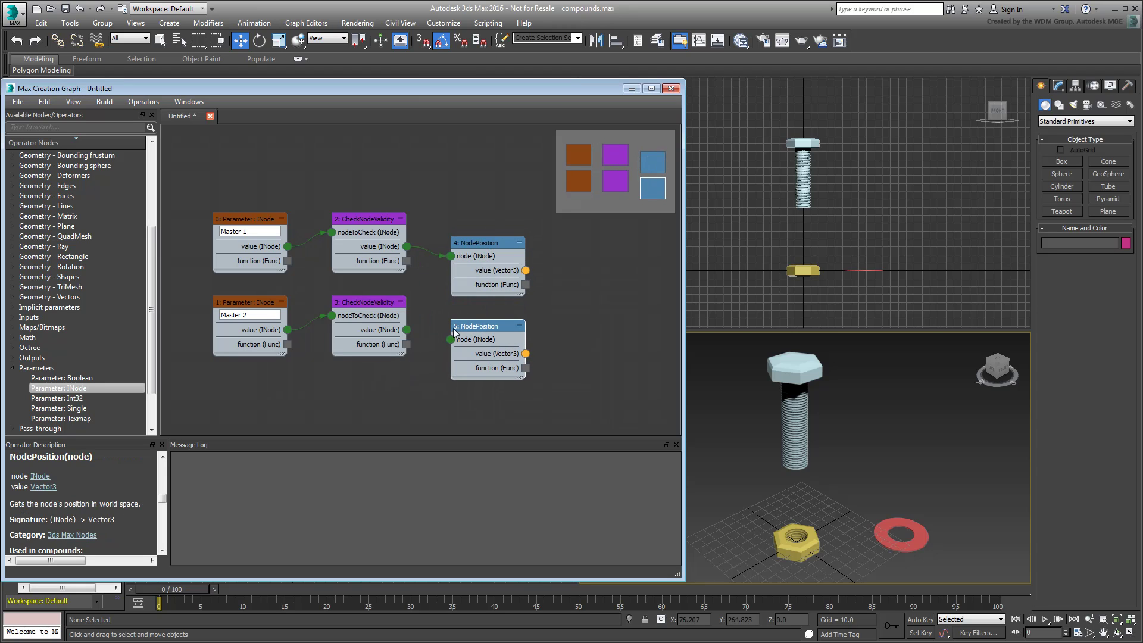
left_click_drag(406, 330, 452, 340)
middle_click_drag(582, 321, 517, 331)
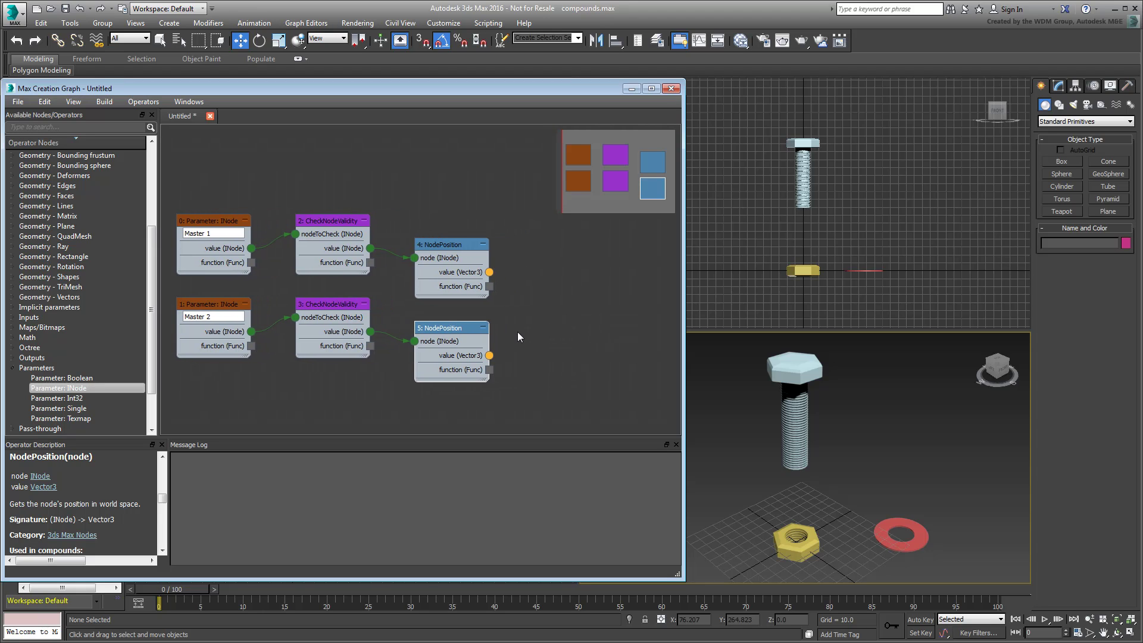
left_click(559, 294)
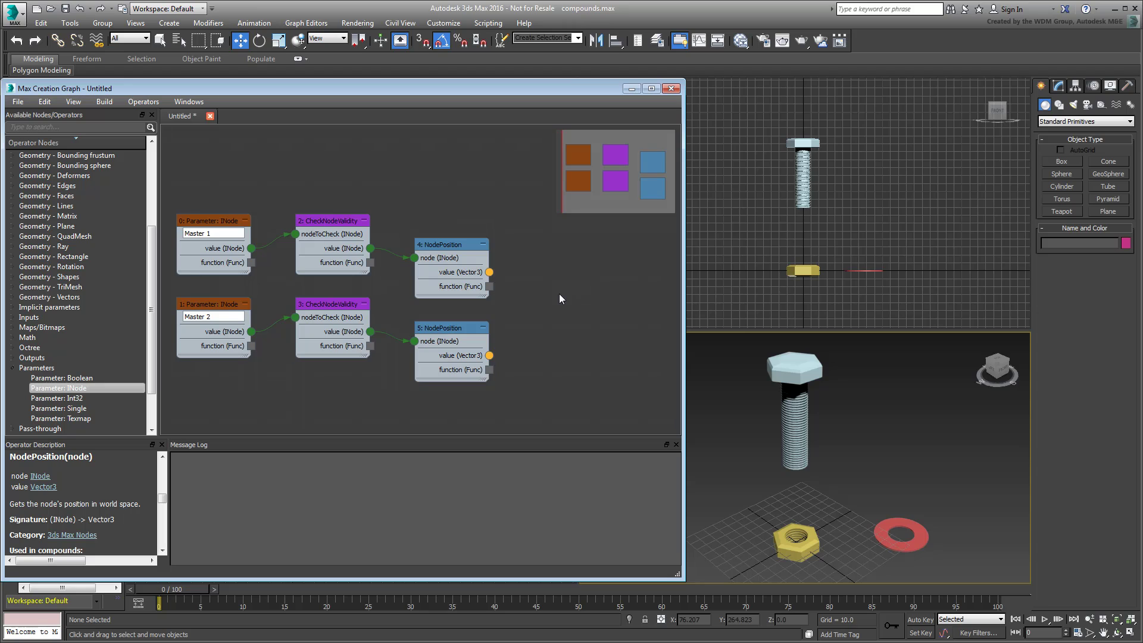
Step: Add an Add node and wire both NodePosition outputs into its x and y inputs
key("x")
key("Down")
key("Down")
key("Down")
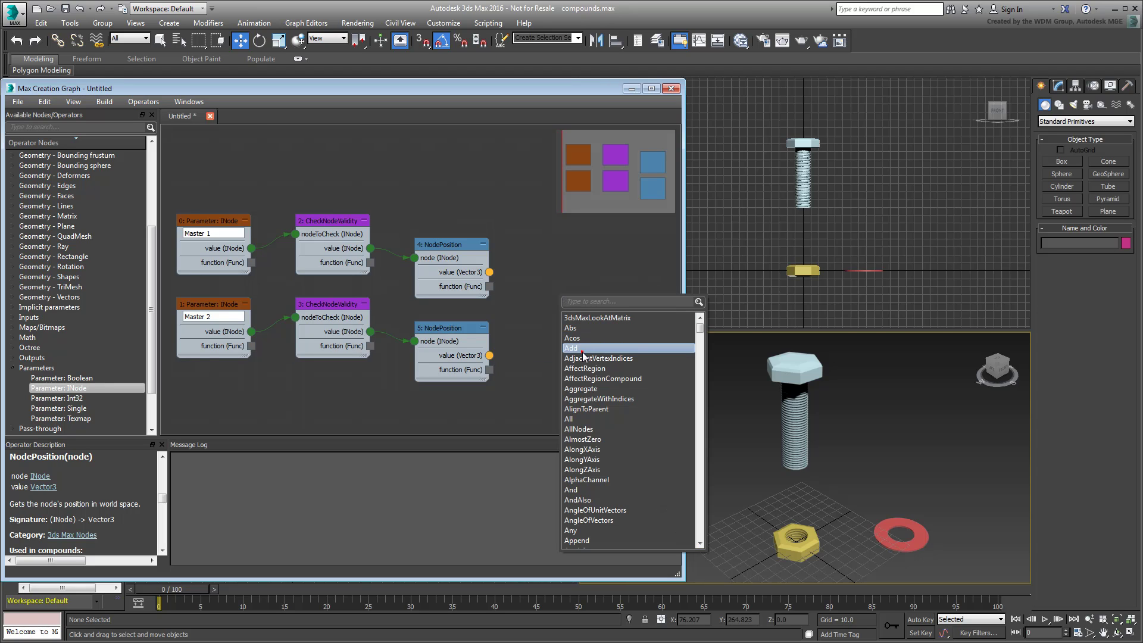
key("Return")
left_click_drag(555, 295, 566, 295)
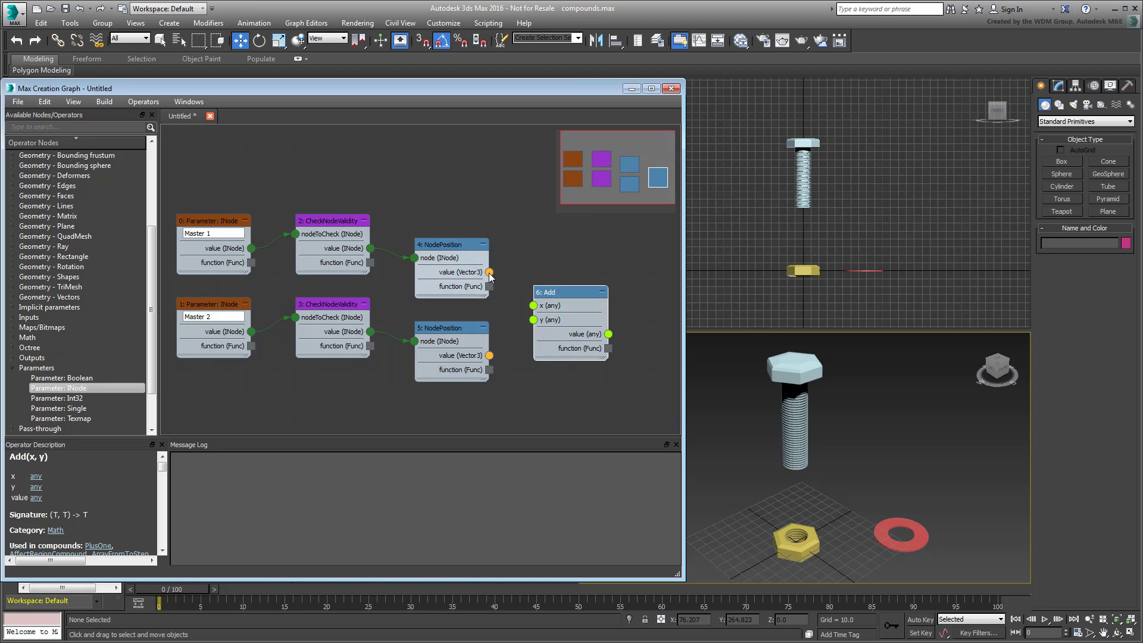
left_click_drag(489, 271, 533, 306)
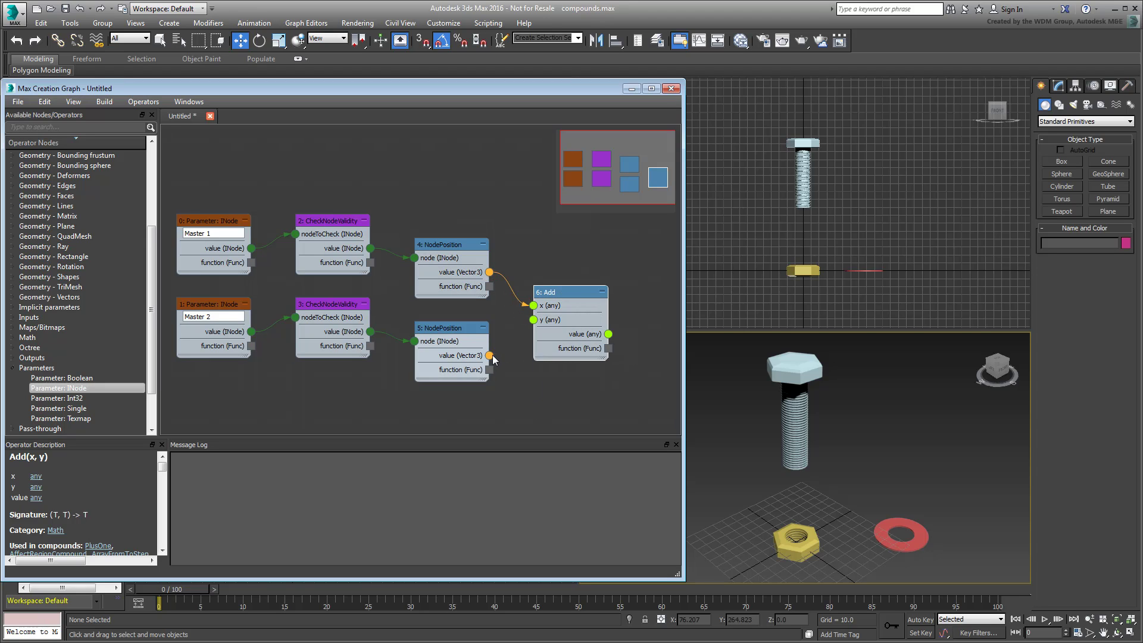
left_click_drag(490, 356, 534, 320)
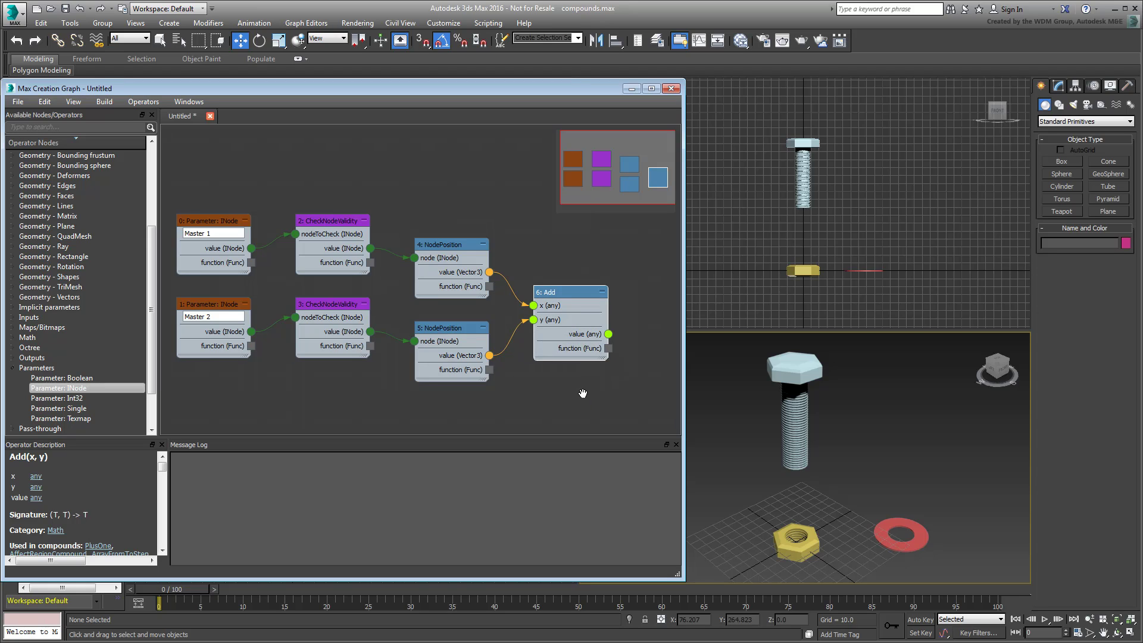
Step: Create a DivideByScalar node and feed the Add result into its v input
middle_click_drag(593, 396, 462, 349)
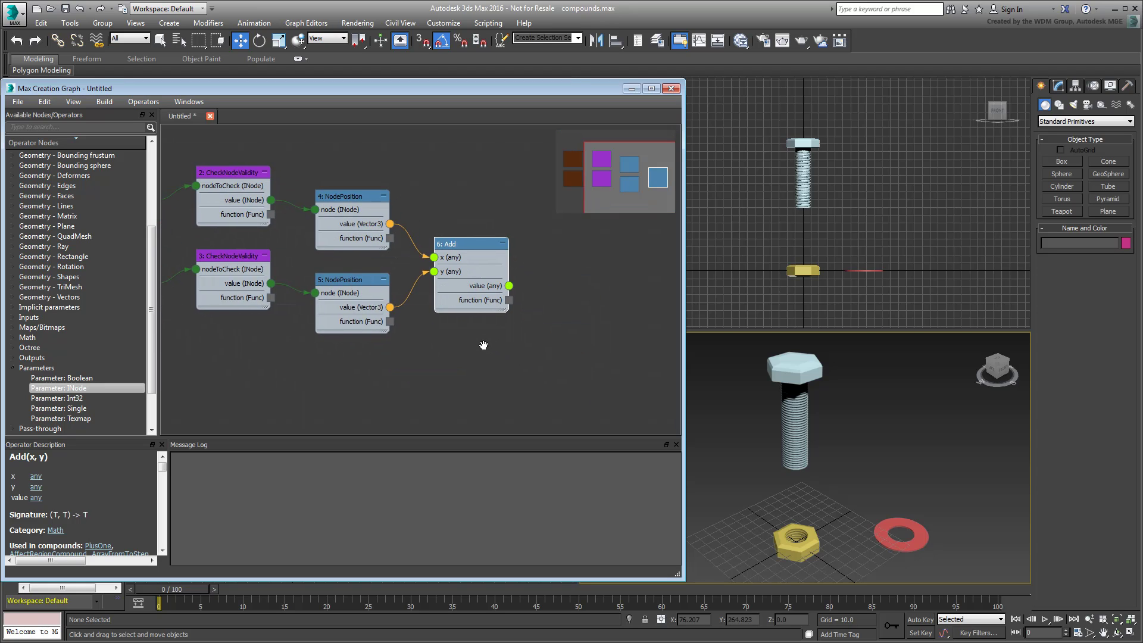
left_click(527, 353)
type("x")
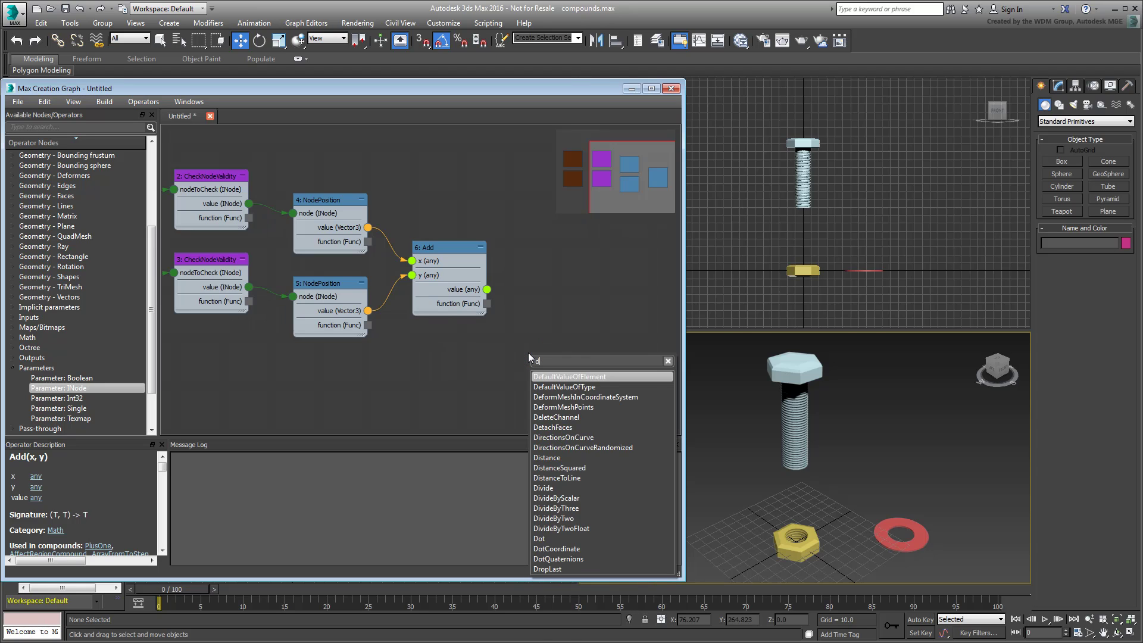
type("divi")
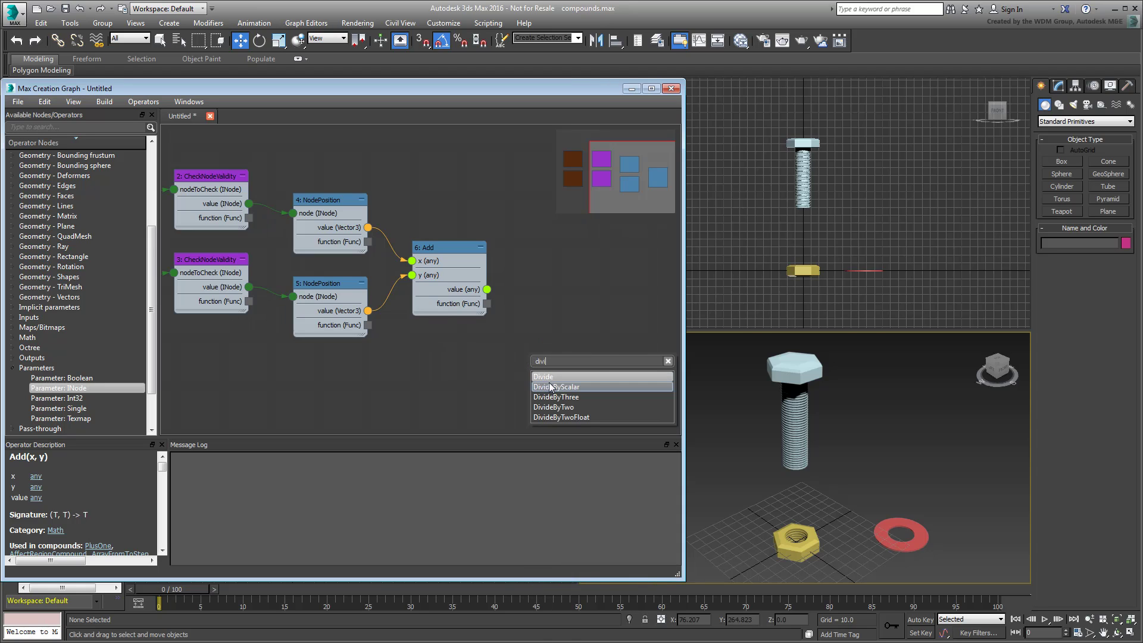
left_click(557, 387)
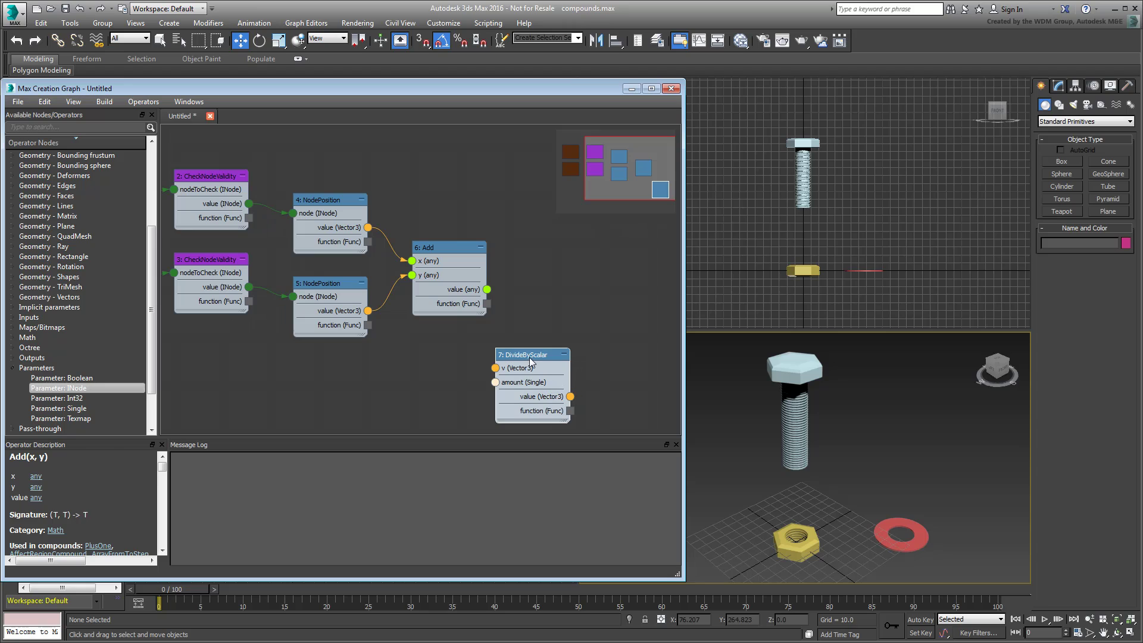
left_click_drag(533, 356, 569, 323)
left_click_drag(486, 290, 531, 333)
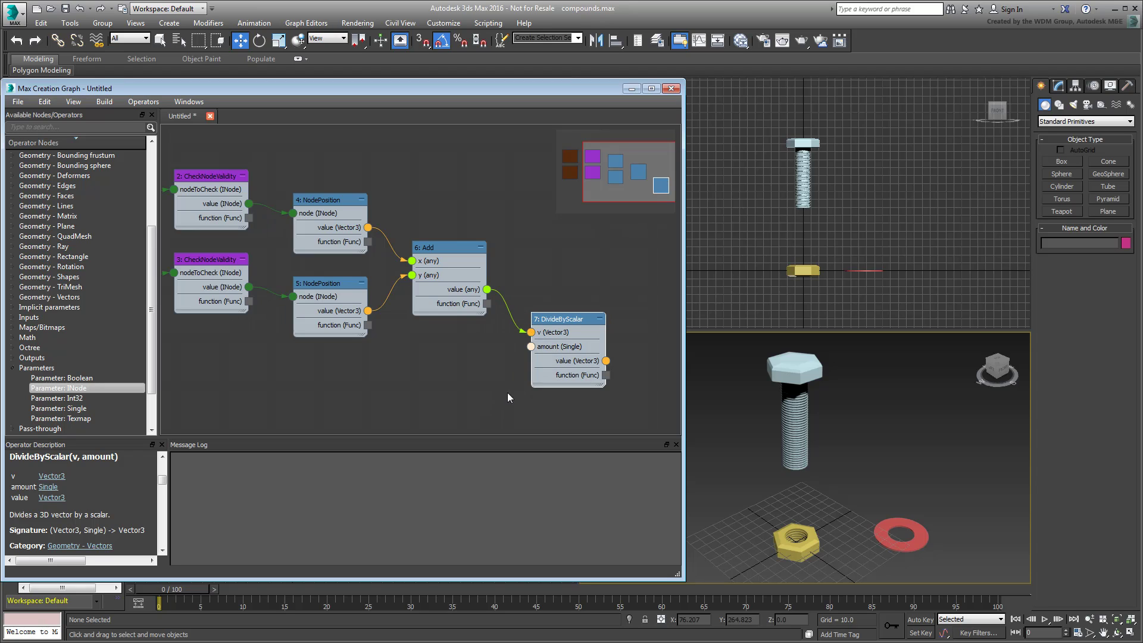
left_click_drag(531, 346, 477, 372)
type("con")
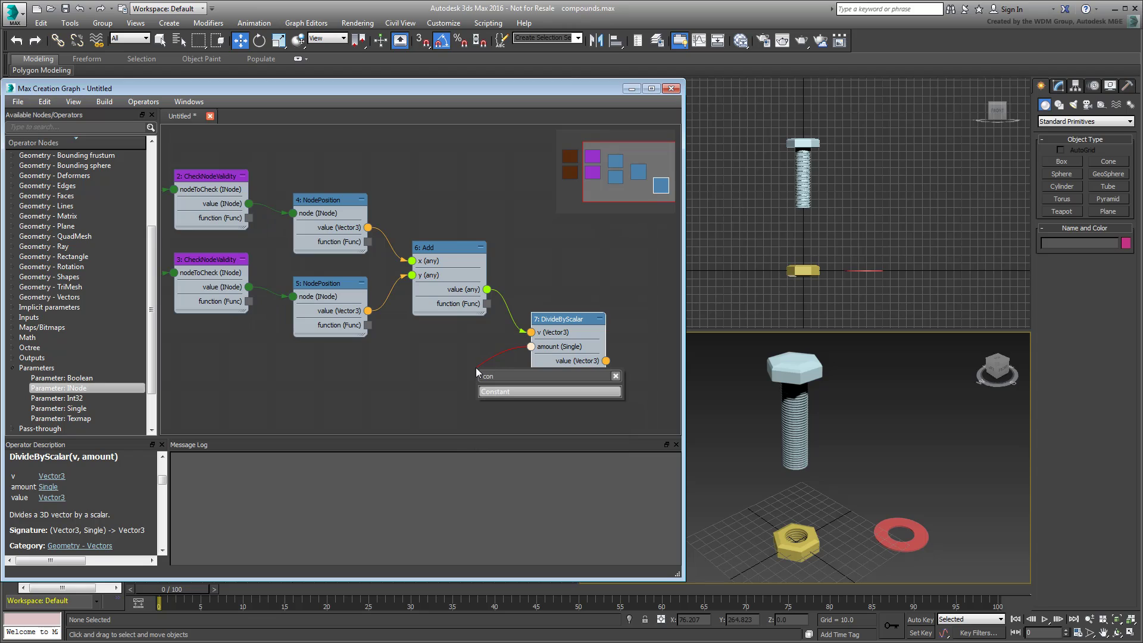
Step: Feed the DivideByScalar amount with a Constant node set to 2.0
left_click(516, 391)
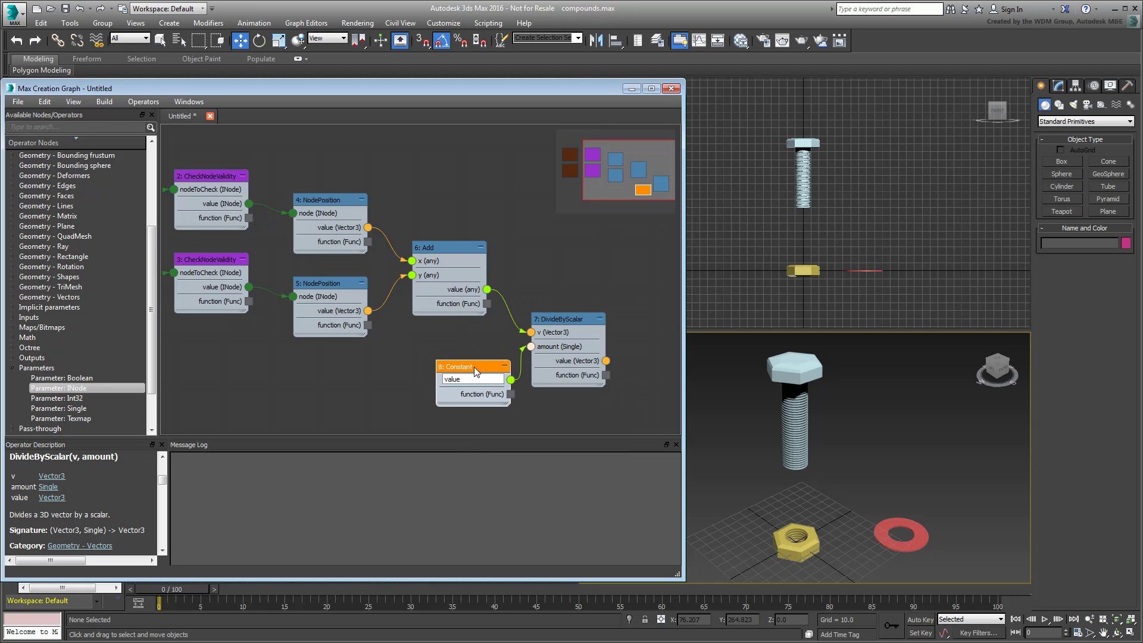
left_click_drag(475, 369, 451, 368)
double_click(429, 379)
type("2.0")
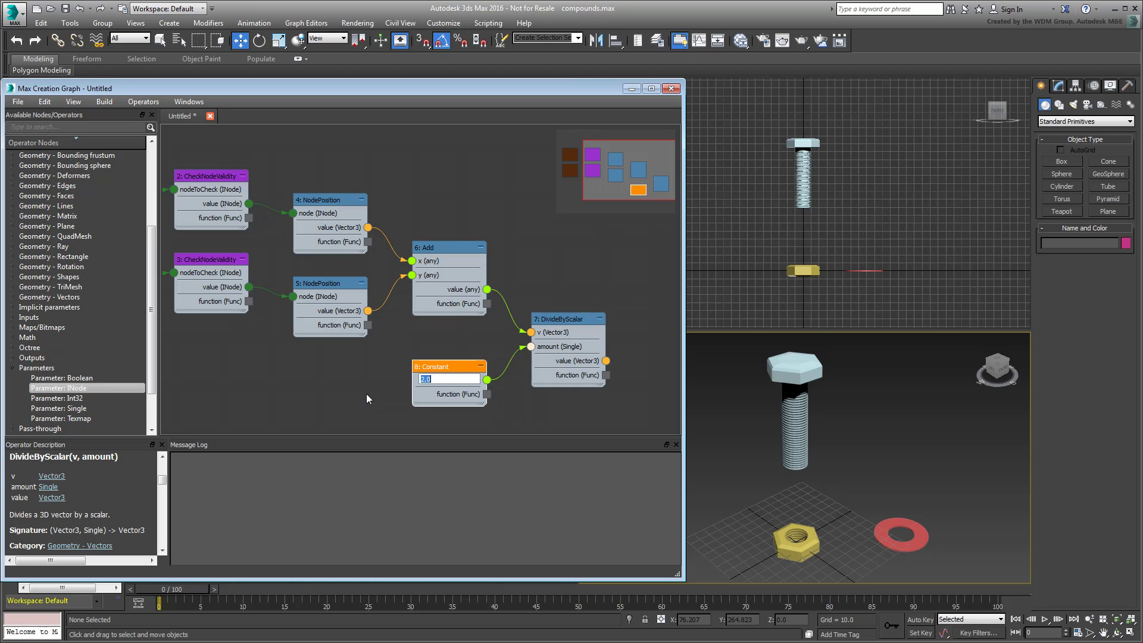
scroll(363, 372, "down", 3)
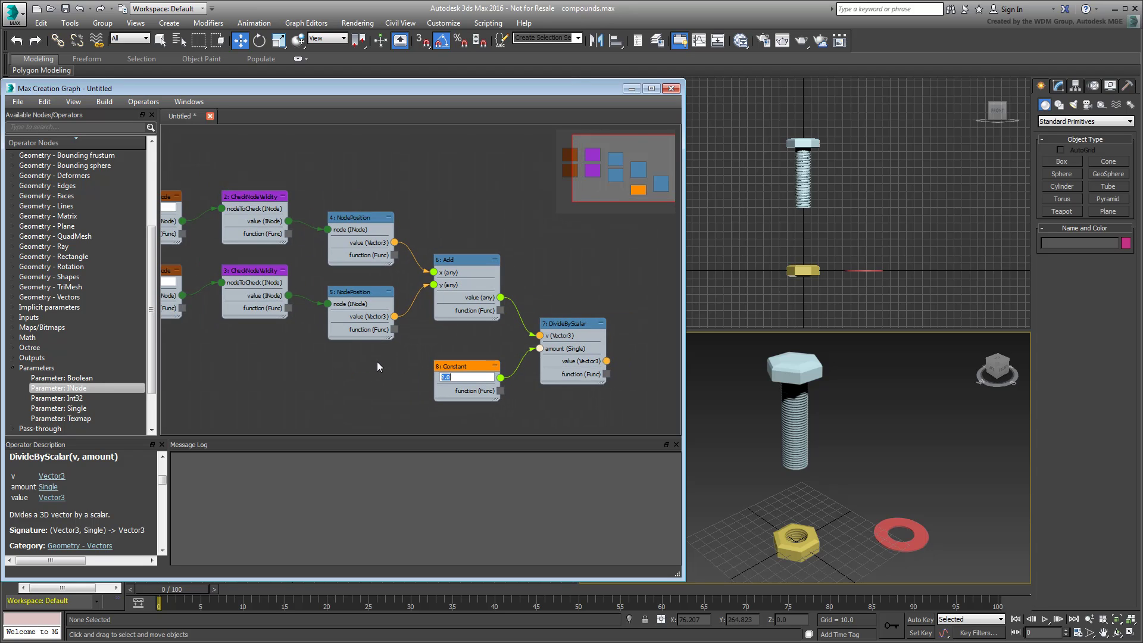
middle_click_drag(374, 371, 412, 355)
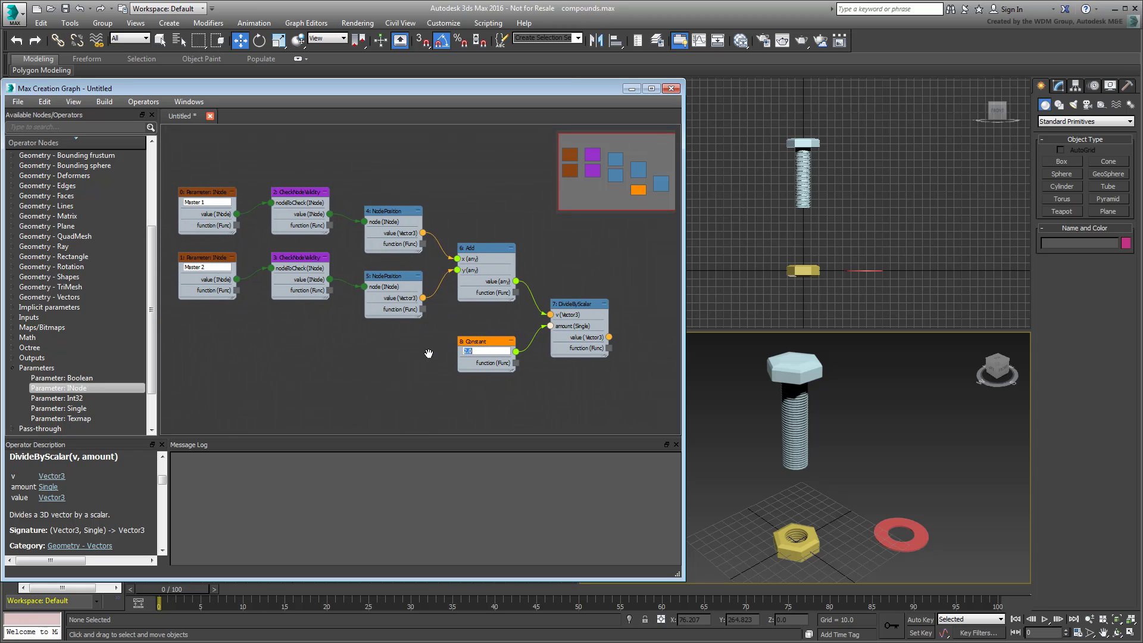
scroll(396, 379, "up", 4)
middle_click_drag(471, 349, 441, 317)
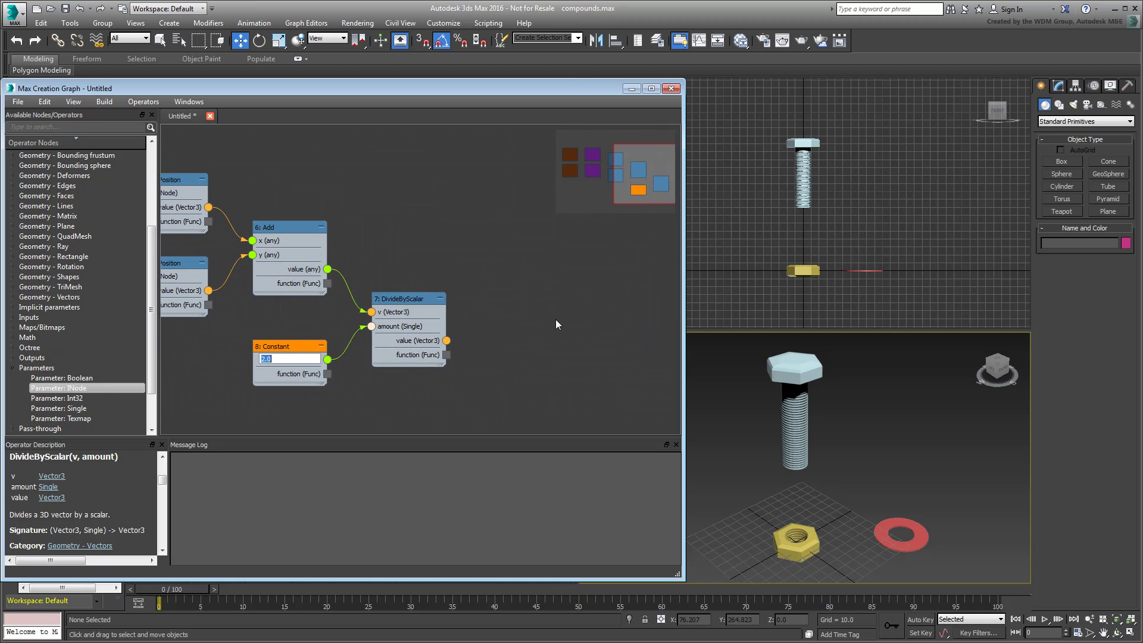
Step: Add the Modifier: TriMesh implicit parameter and a TransformMesh node to the graph
key("x")
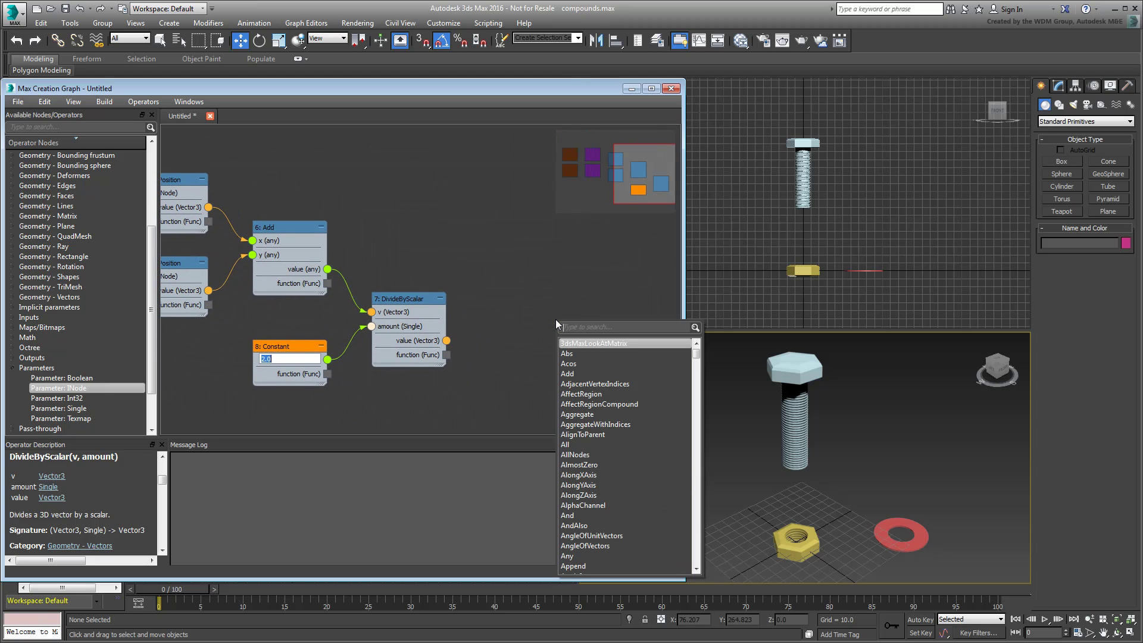
type("mod")
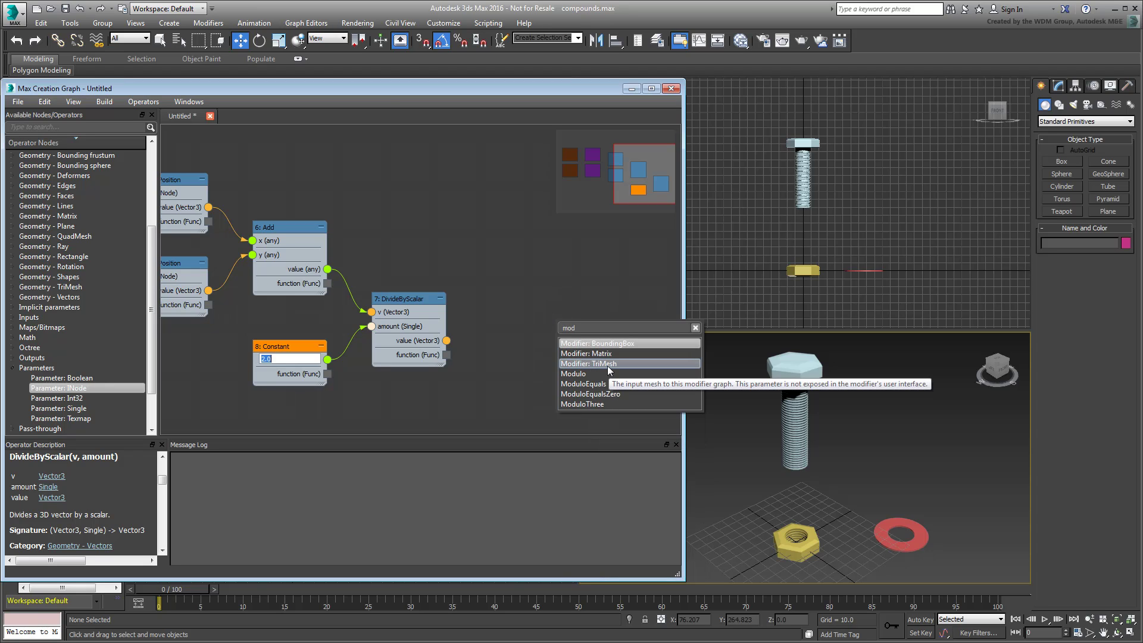
left_click(16, 308)
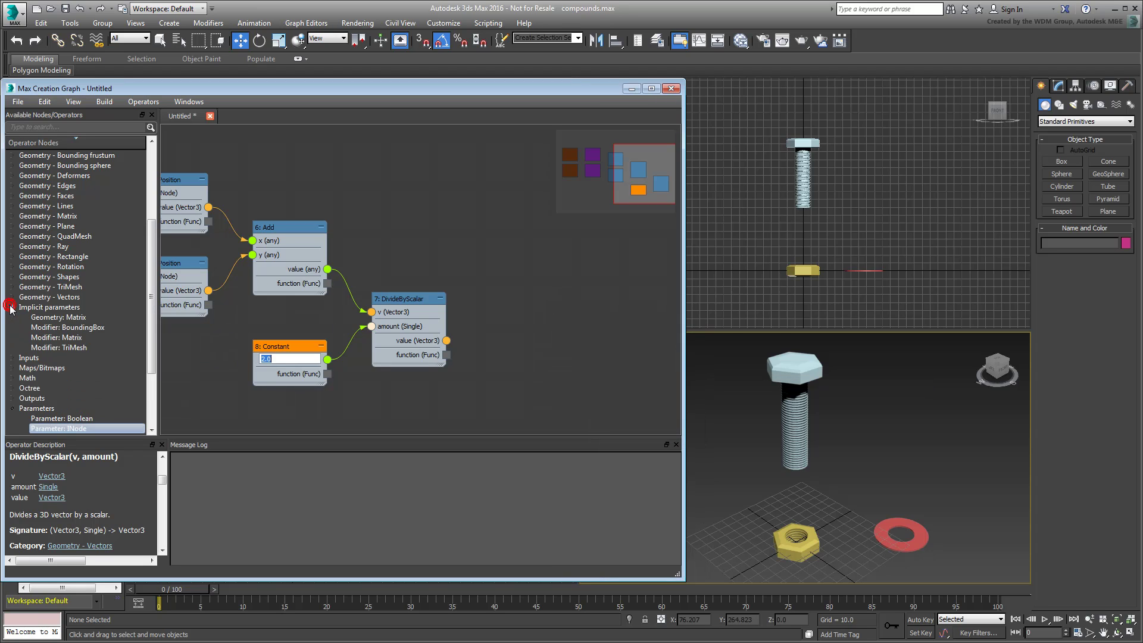
mouse_move(75, 347)
left_mouse_down()
mouse_move(432, 233)
mouse_move(476, 237)
left_mouse_up()
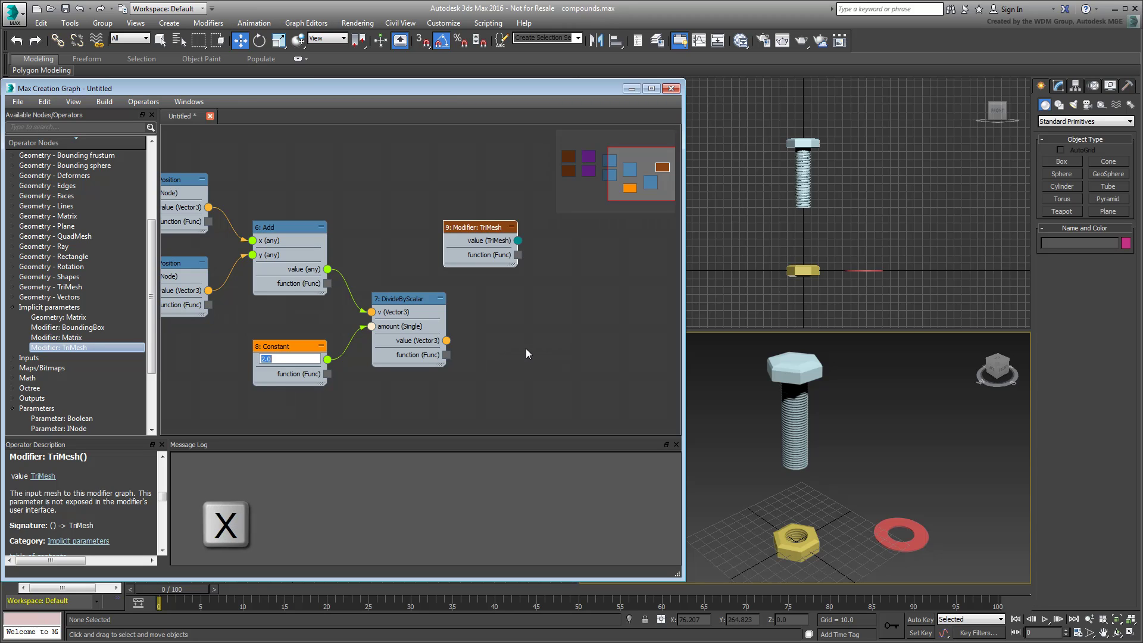
type("x")
type("trans")
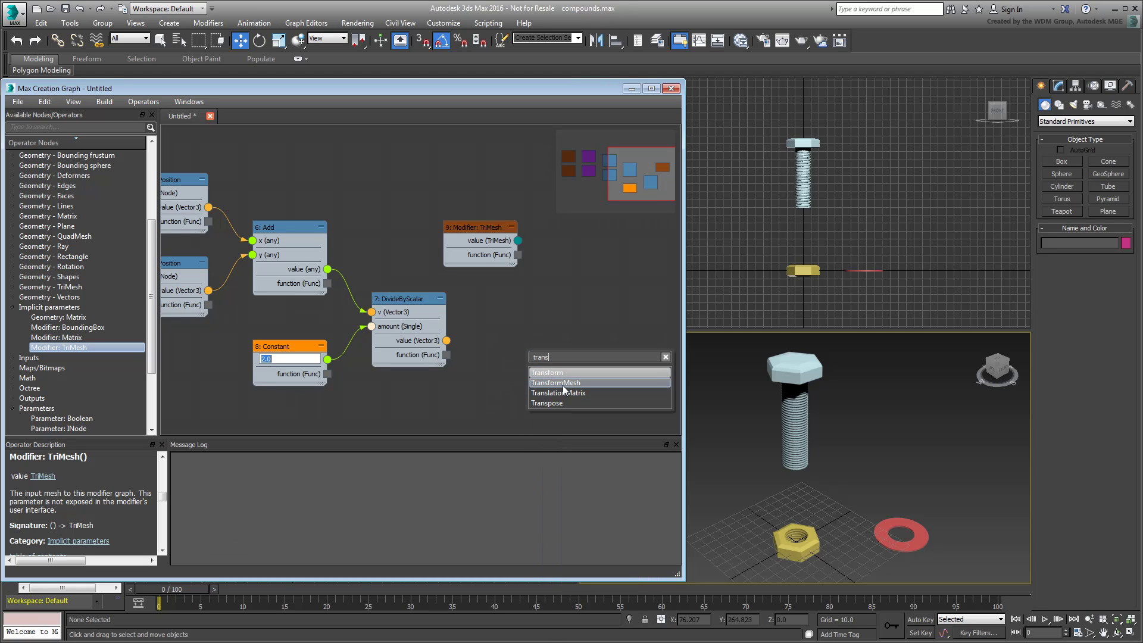
left_click(563, 384)
left_click_drag(536, 360, 583, 288)
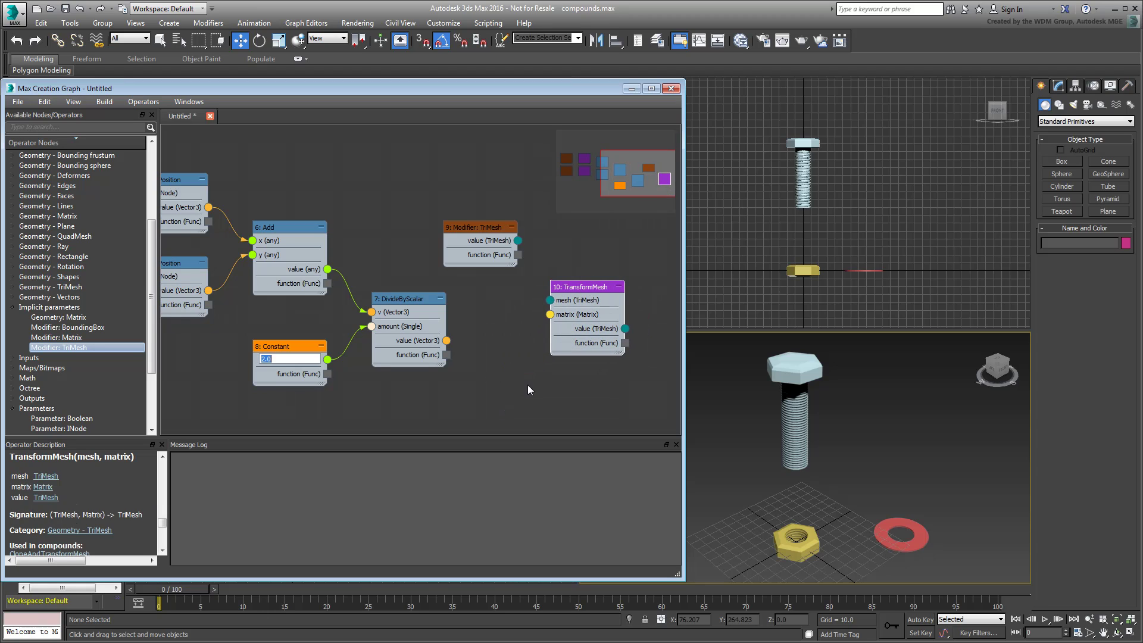
Step: Wire the TriMesh value into TransformMesh's mesh input and move both nodes up
left_click_drag(518, 240, 550, 302)
left_click_drag(490, 231, 443, 219)
left_click_drag(585, 287, 544, 268)
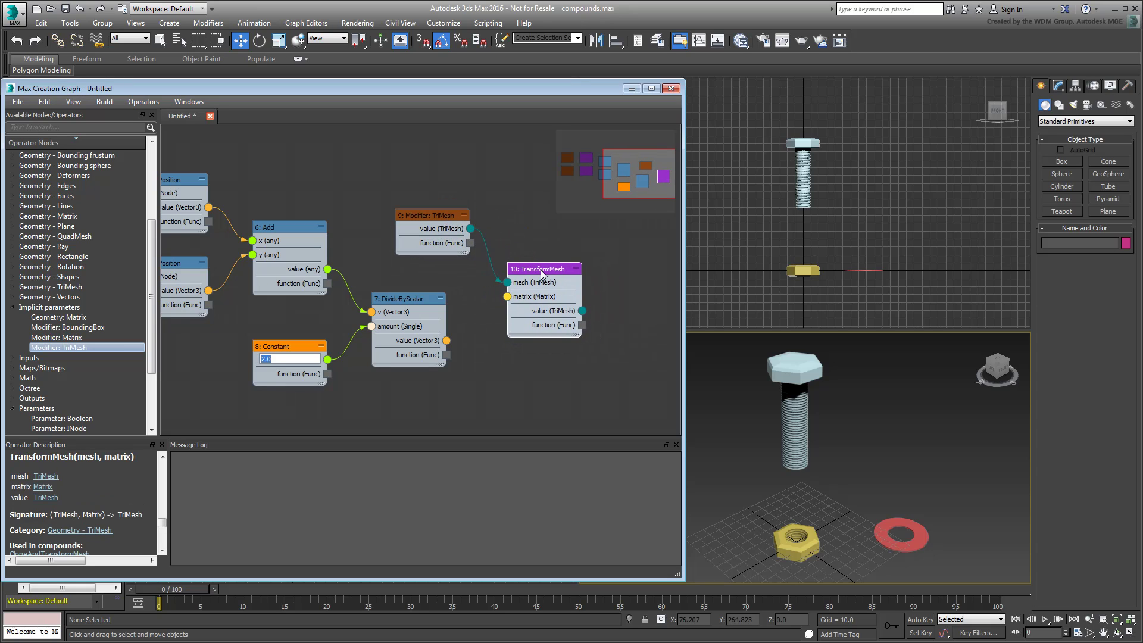
scroll(491, 376, "up", 2)
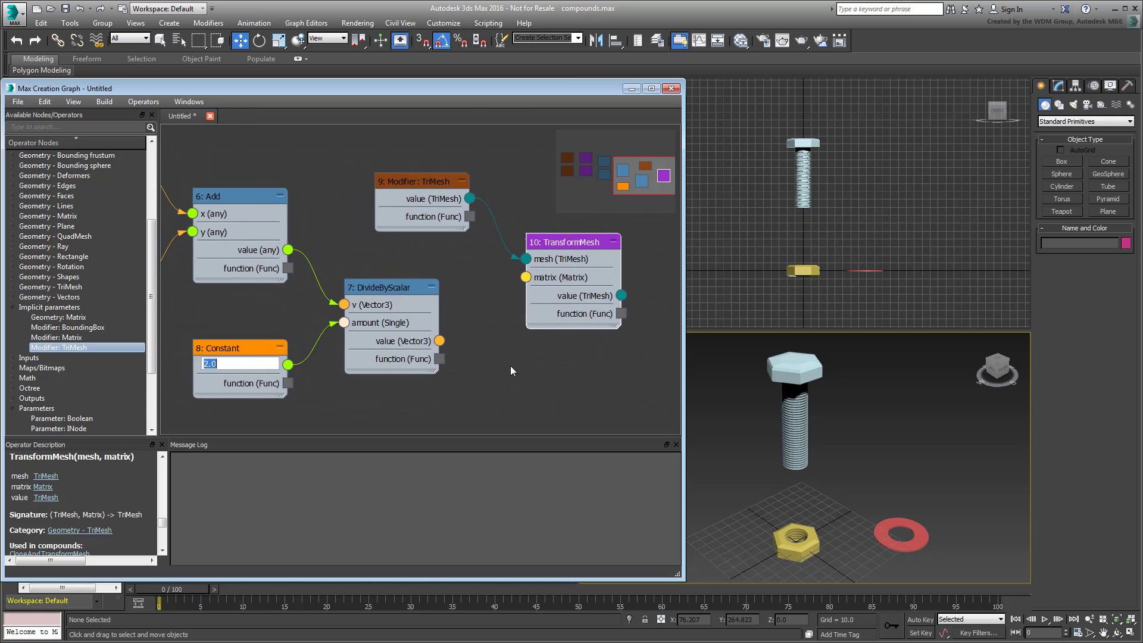
scroll(510, 366, "down", 5)
left_click_drag(530, 374, 447, 268)
left_click_drag(536, 326, 545, 276)
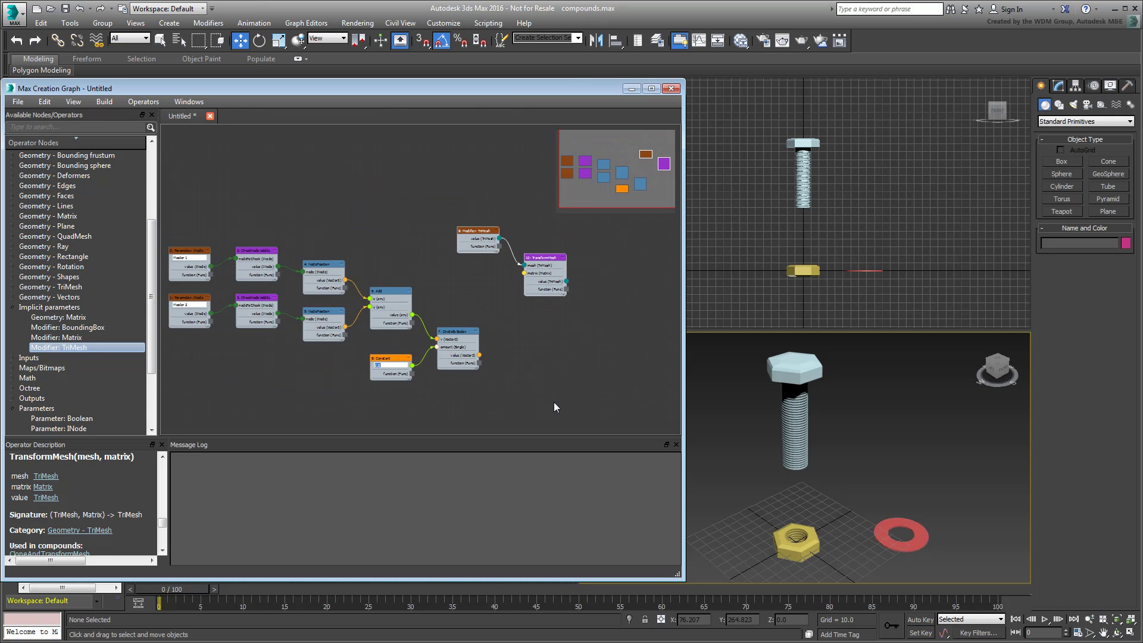
scroll(505, 340, "up", 5)
middle_click_drag(504, 340, 448, 340)
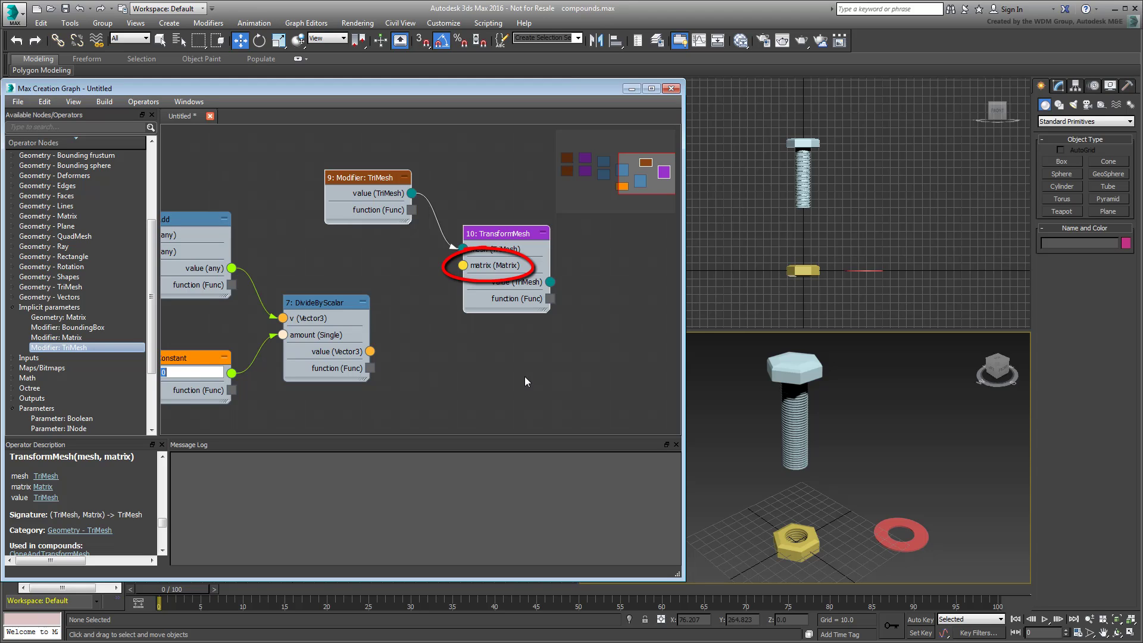
Step: Try linking the divided vector straight into the TransformMesh matrix input
left_click_drag(370, 351, 463, 264)
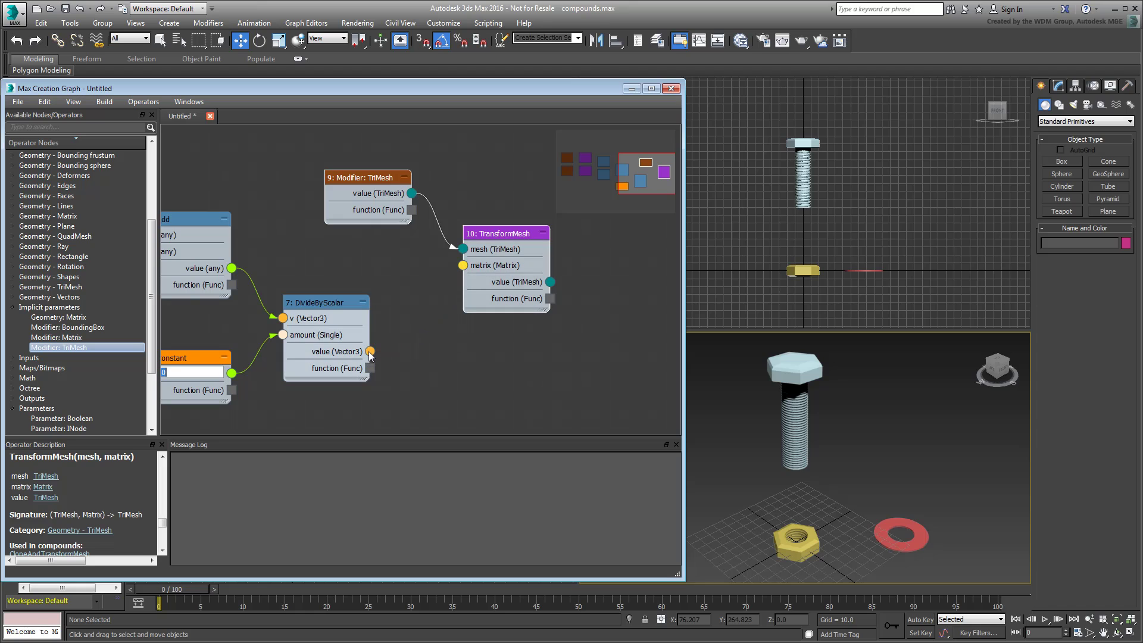
left_click_drag(369, 352, 464, 266)
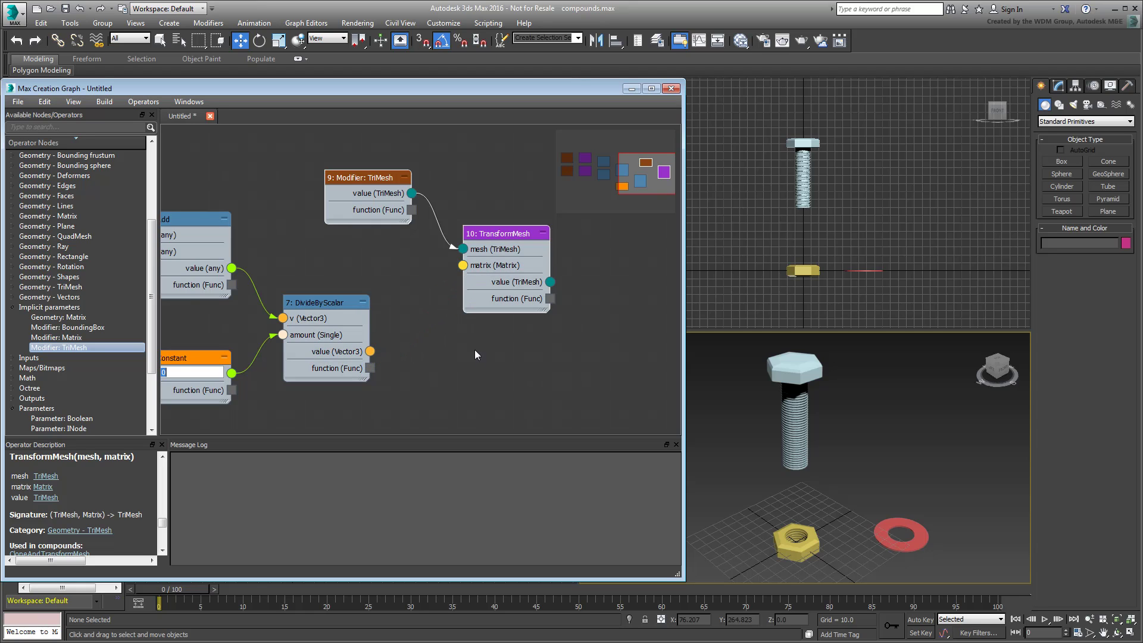
scroll(478, 358, "down", 2)
middle_click_drag(514, 326, 452, 367)
type("x")
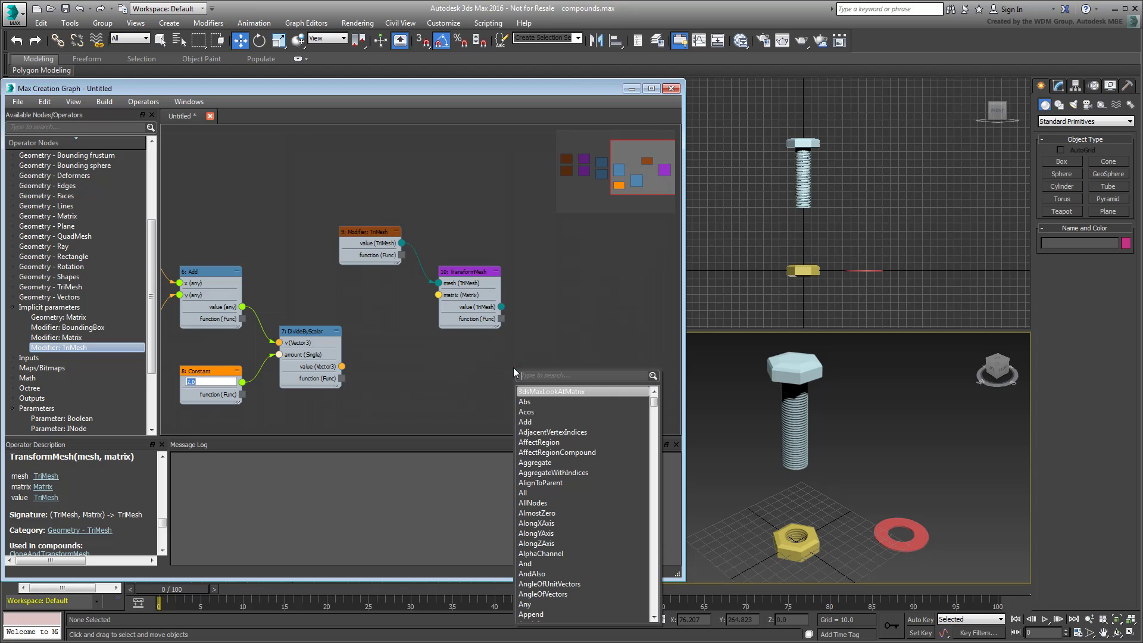
type("trans")
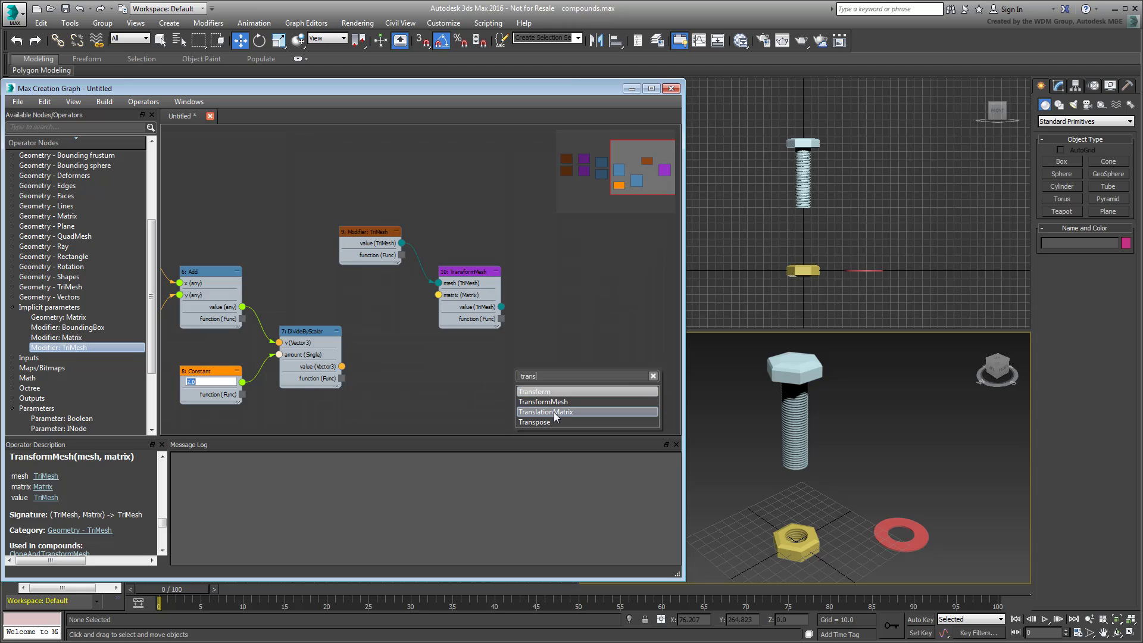
Step: Add a TranslationMatrix node between DivideByScalar and TransformMesh's matrix input
left_click(545, 412)
mouse_move(517, 394)
left_mouse_down()
mouse_move(358, 344)
mouse_move(438, 295)
left_mouse_up()
scroll(398, 349, "up", 1)
scroll(398, 350, "up", 1)
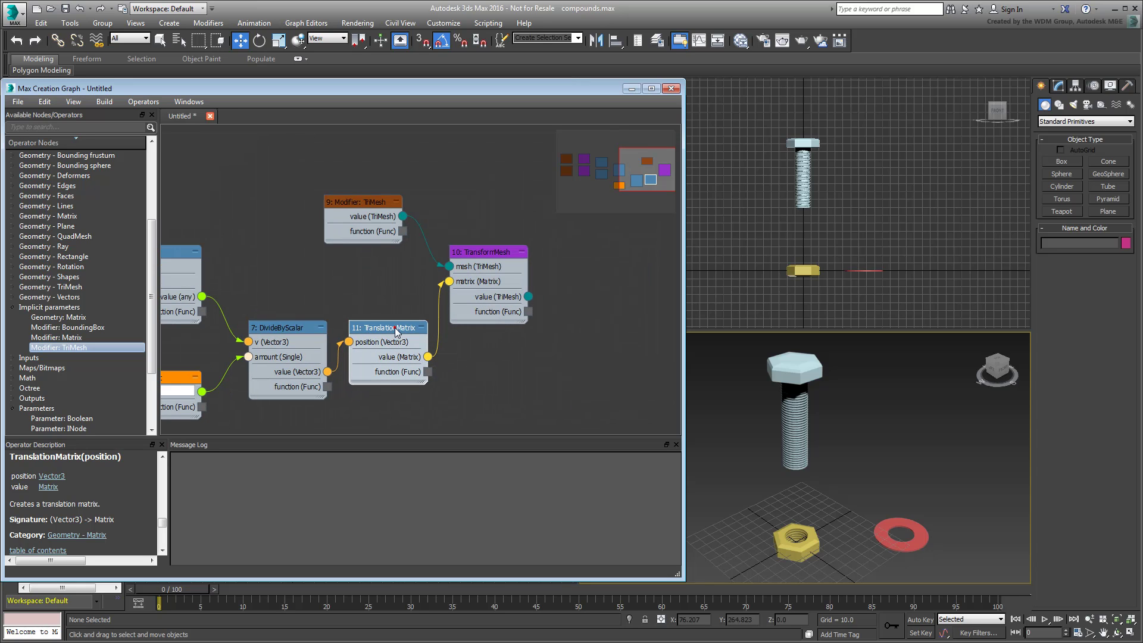
left_click_drag(395, 328, 396, 306)
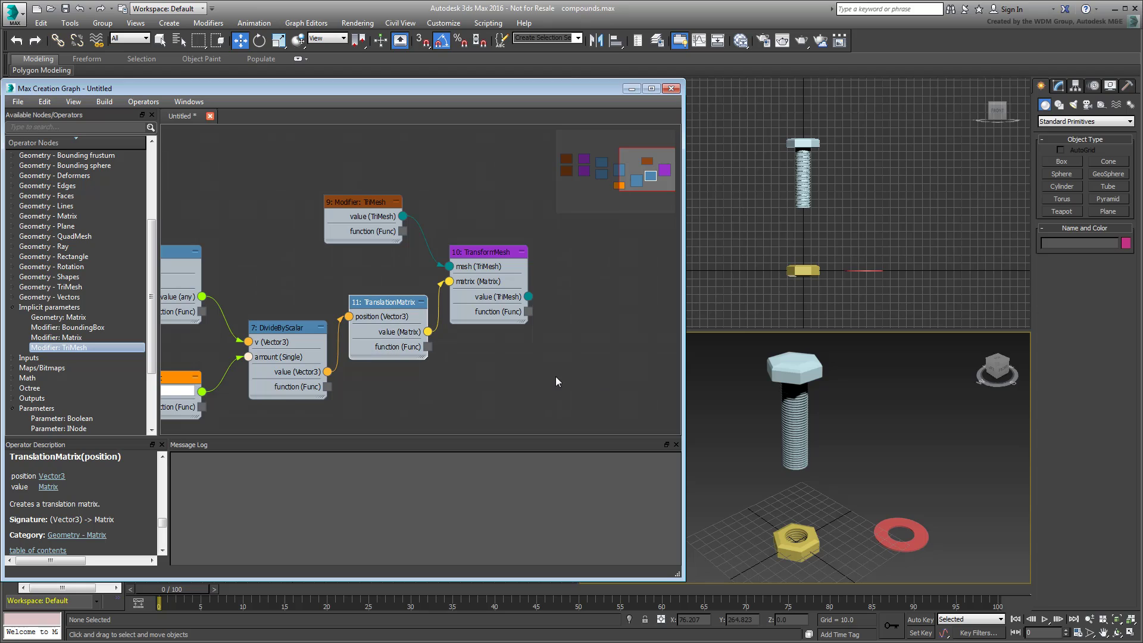
Step: Feed TransformMesh's result into a new Output: modifier node and tidy node positions
left_click_drag(528, 297, 562, 314)
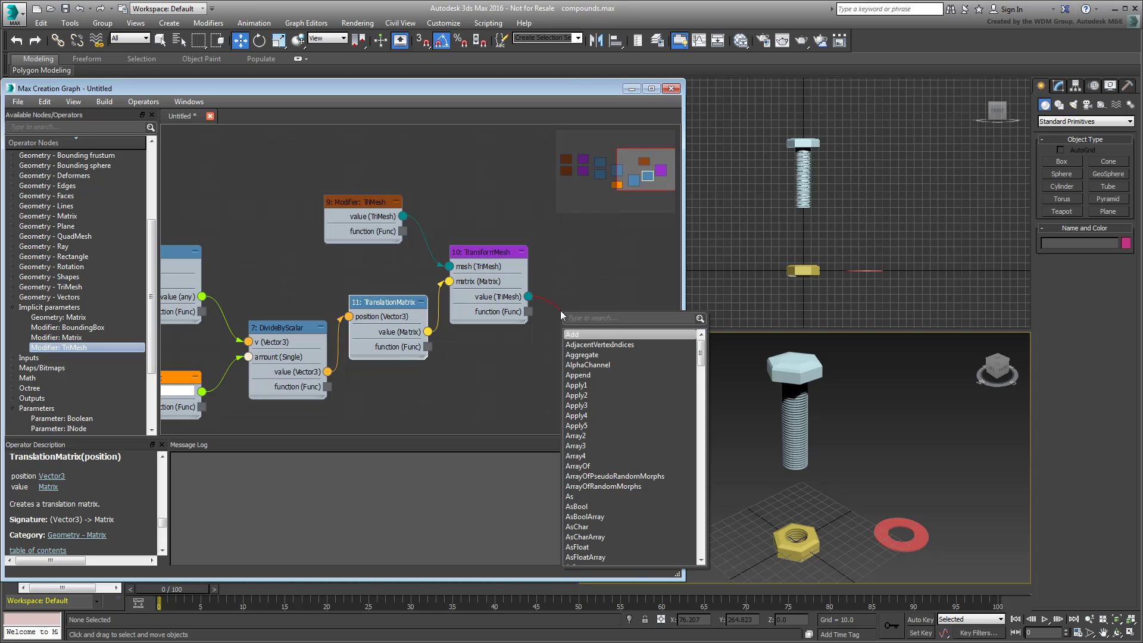
type("out")
key("Down")
key("Down")
key("Down")
key("Return")
left_click_drag(572, 318, 602, 307)
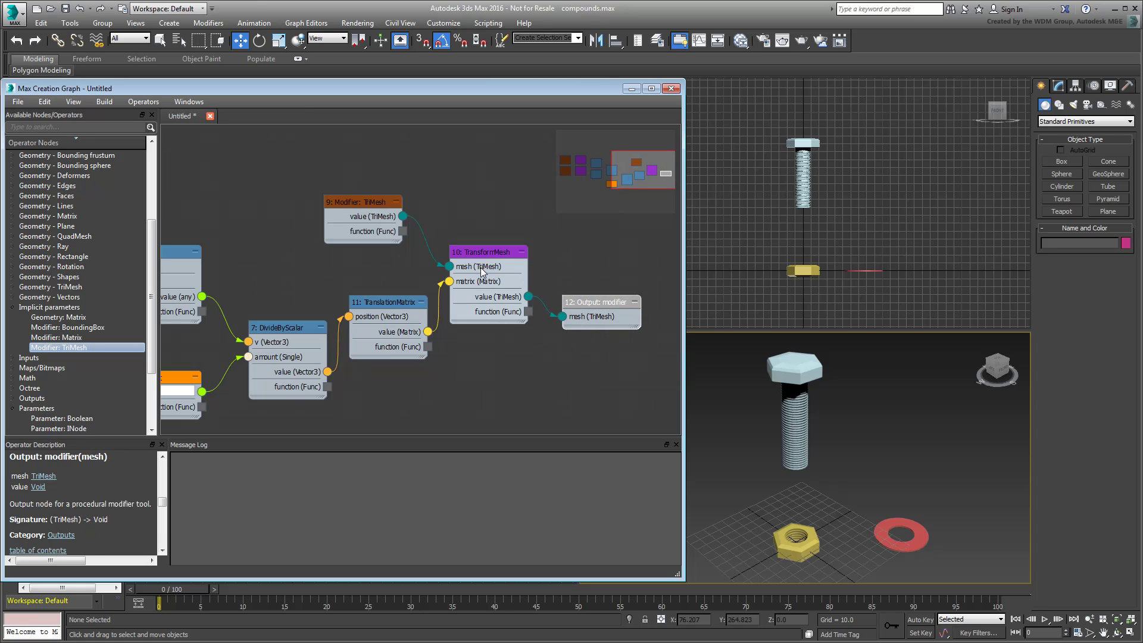
left_click_drag(482, 253, 494, 253)
left_click_drag(362, 202, 373, 215)
scroll(447, 339, "down", 3)
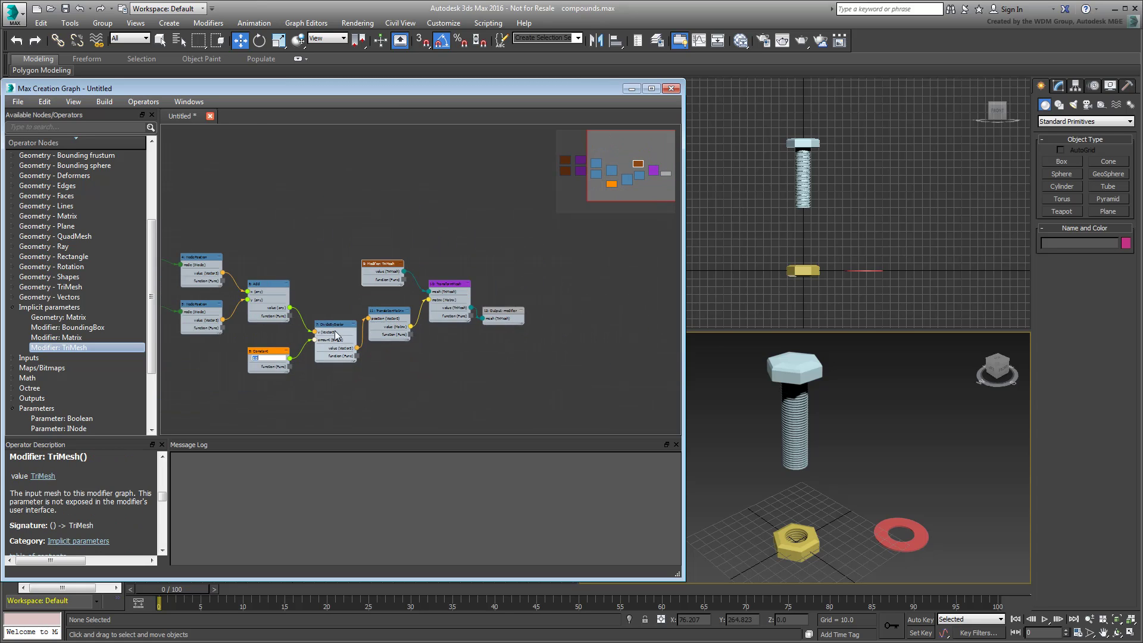
Step: Auto-arrange all nodes in the graph from the context menu
right_click(505, 367)
left_click(545, 523)
left_click(547, 386)
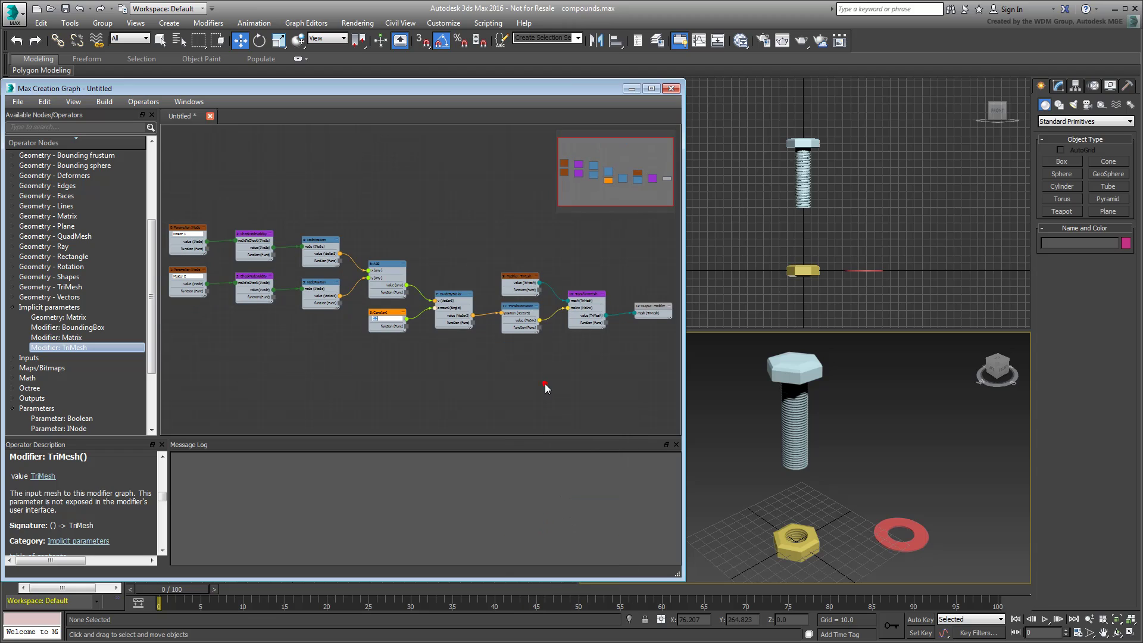
Step: Save the graph as MCG_PositionConstraint.maxtool and evaluate it with Ctrl+E so the modifier installs
left_click(19, 101)
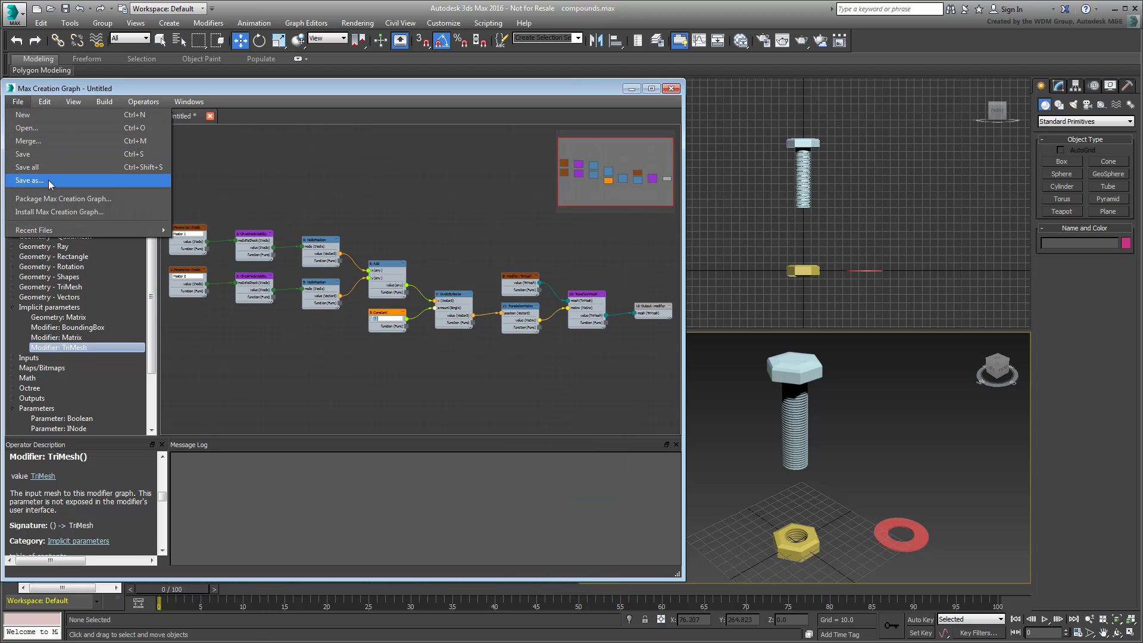
left_click(27, 180)
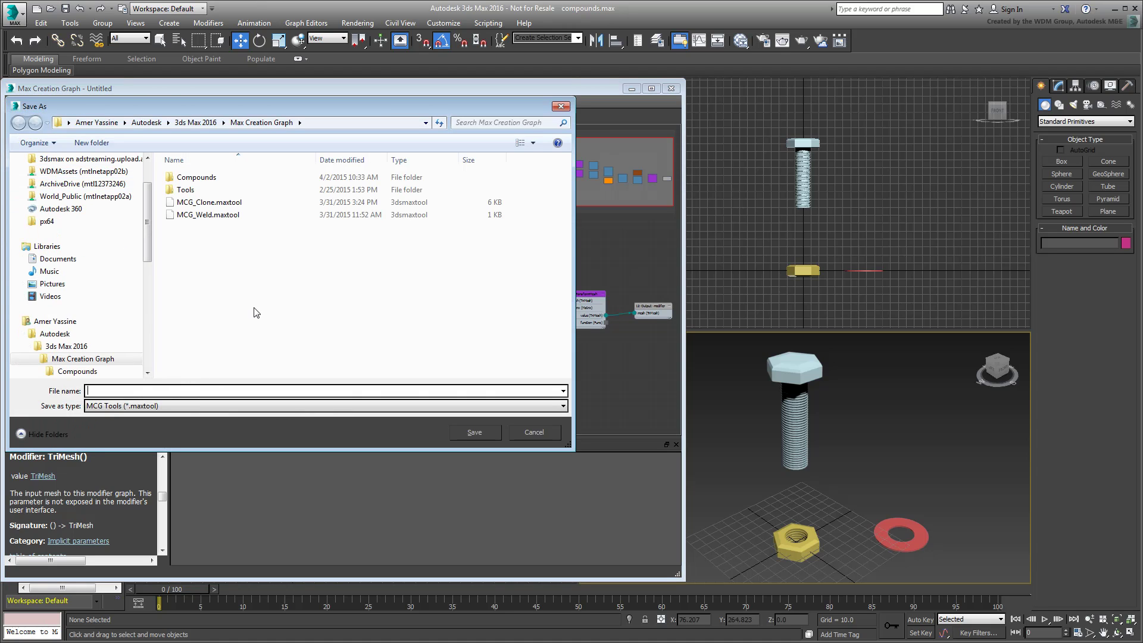
type("MCG_Posi")
type("traint")
left_click(473, 434)
key("ctrl+e")
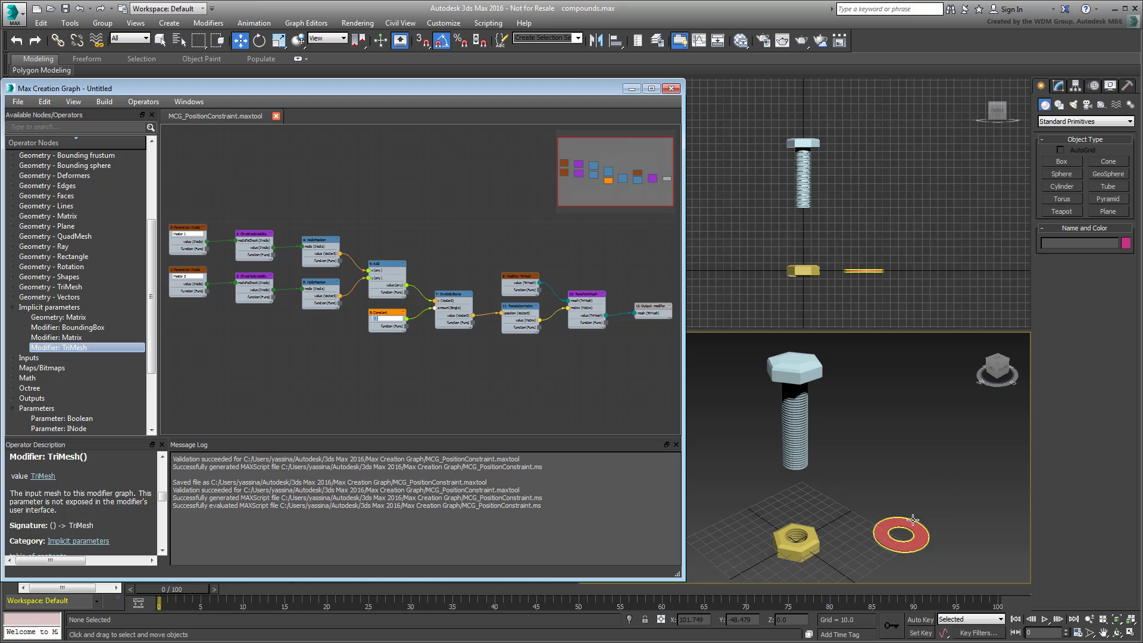
Step: Add the MCG_PositionConstraint modifier to the red washer from the Modifier List
left_click(902, 534)
left_click(1060, 86)
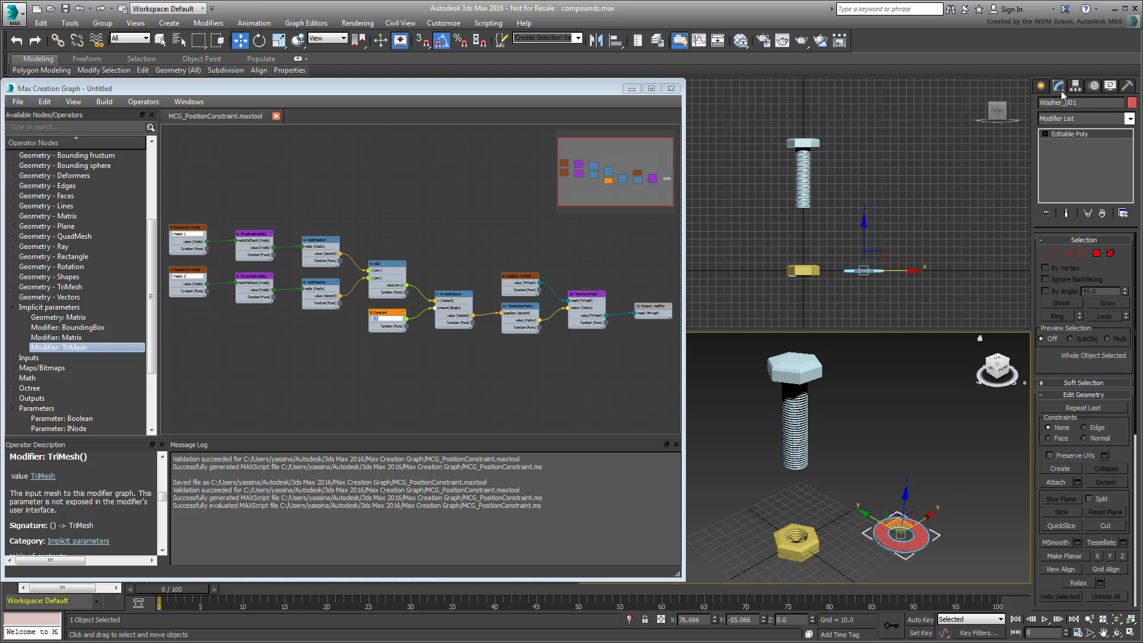
left_click(1129, 119)
scroll(1090, 268, "down", 6)
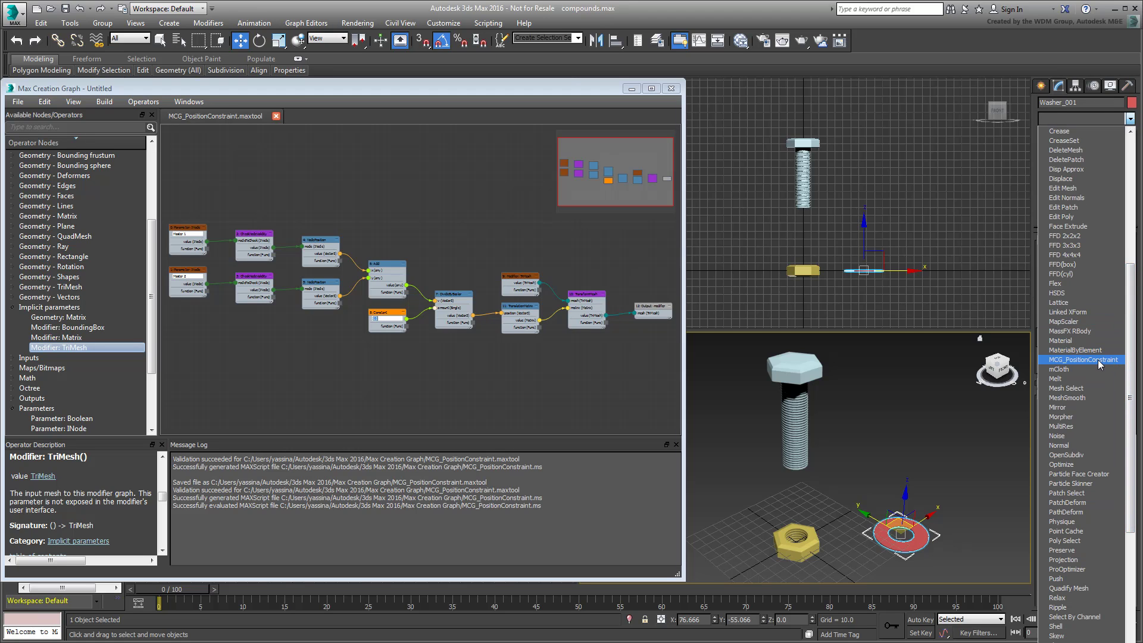
left_click(1092, 361)
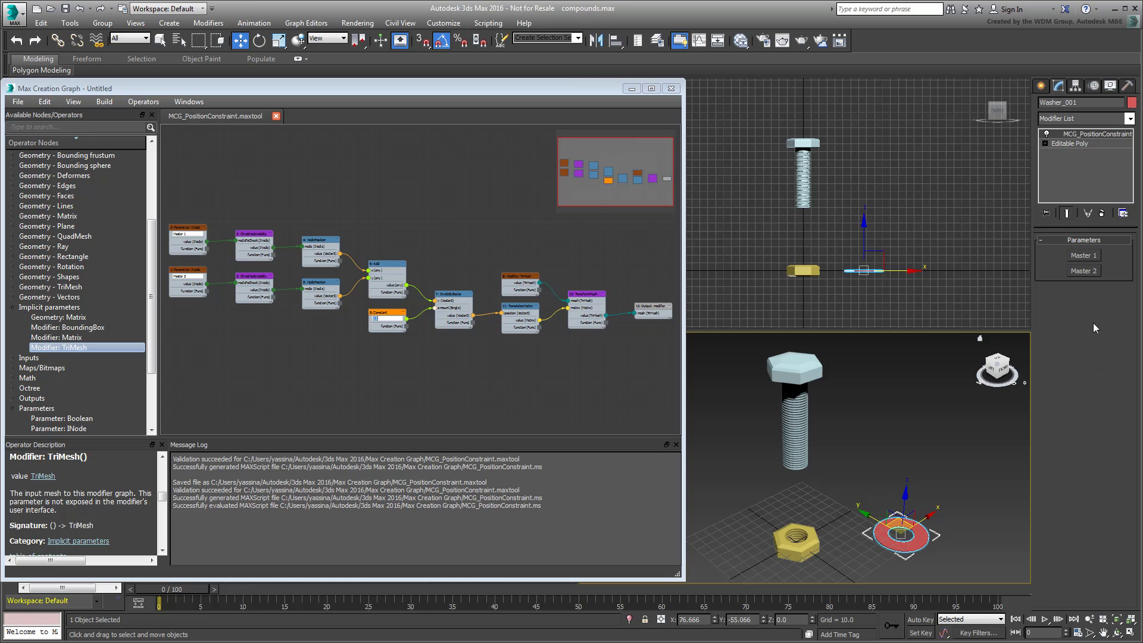
Step: Assign Bolt_001 as Master 1 and Nut_001 as Master 2 on the washer's modifier
left_click(1083, 257)
left_click(795, 411)
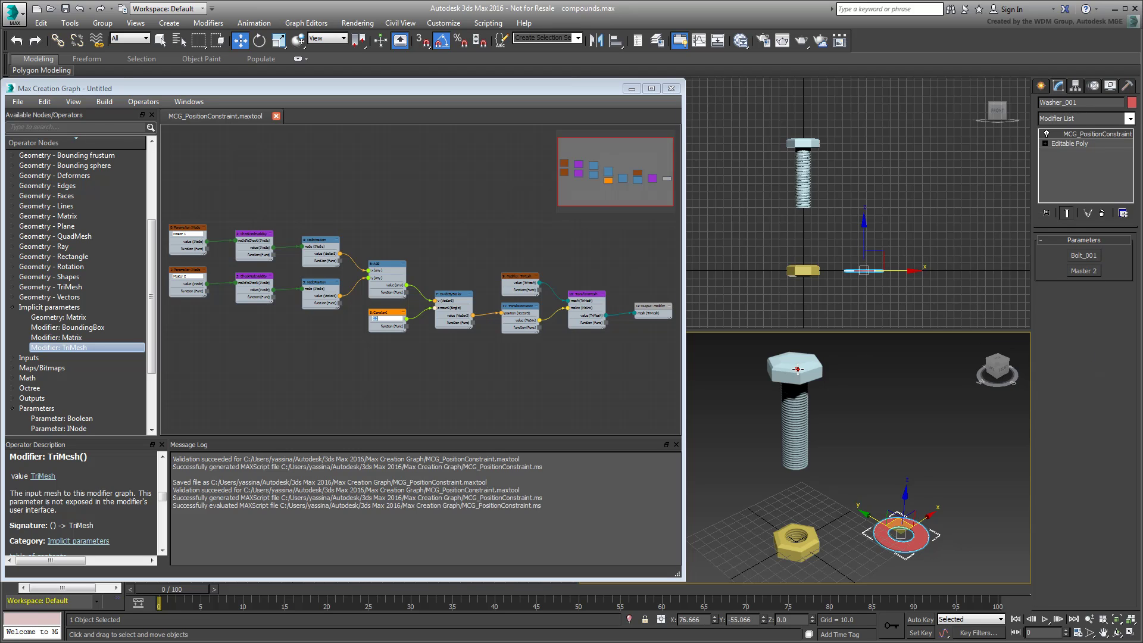
left_click(804, 540)
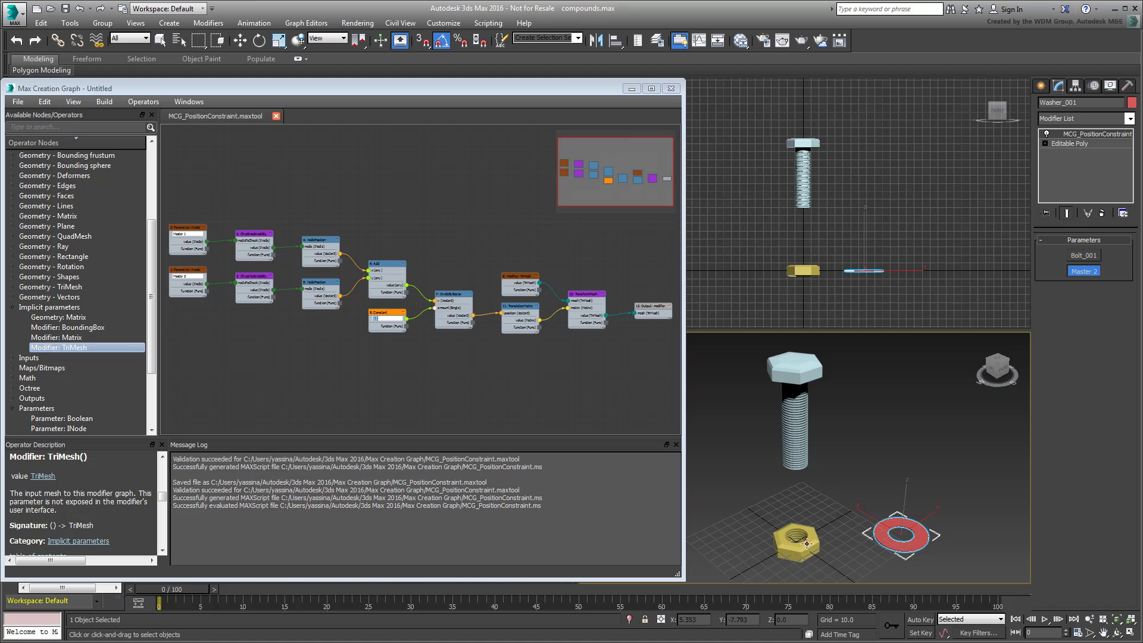
Step: Move the bolt, nut and washer in turn to test that the washer stays constrained midway
left_click(808, 433)
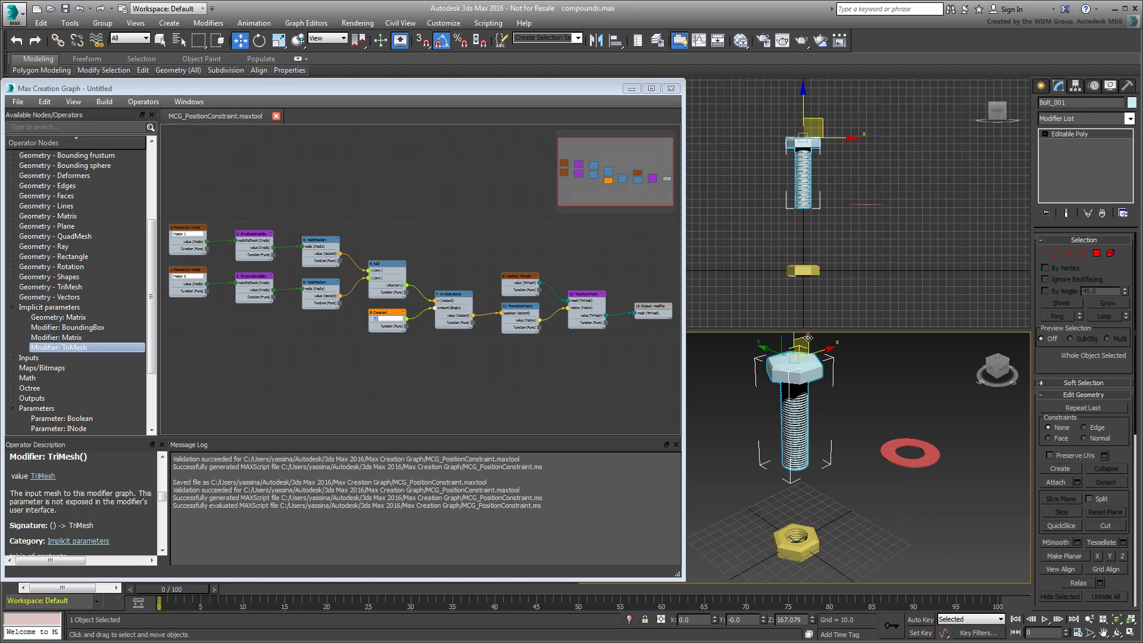
mouse_move(808, 340)
left_mouse_down()
mouse_move(853, 345)
mouse_move(804, 346)
left_mouse_up()
left_click(795, 541)
mouse_move(784, 527)
left_mouse_down()
mouse_move(871, 490)
mouse_move(850, 523)
left_mouse_up()
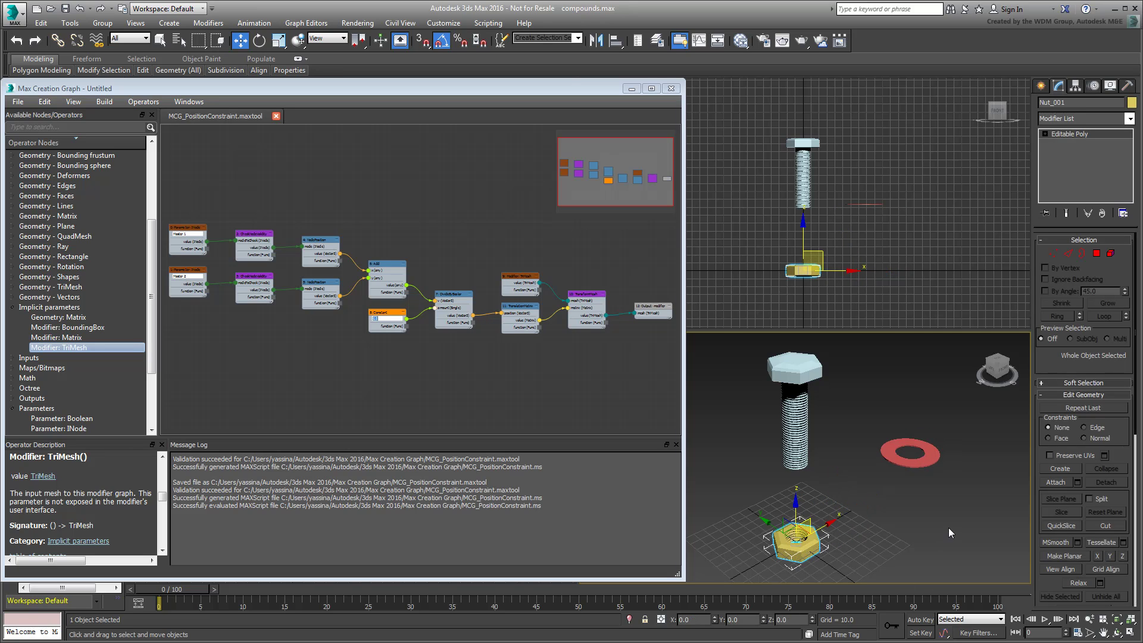
left_click(924, 463)
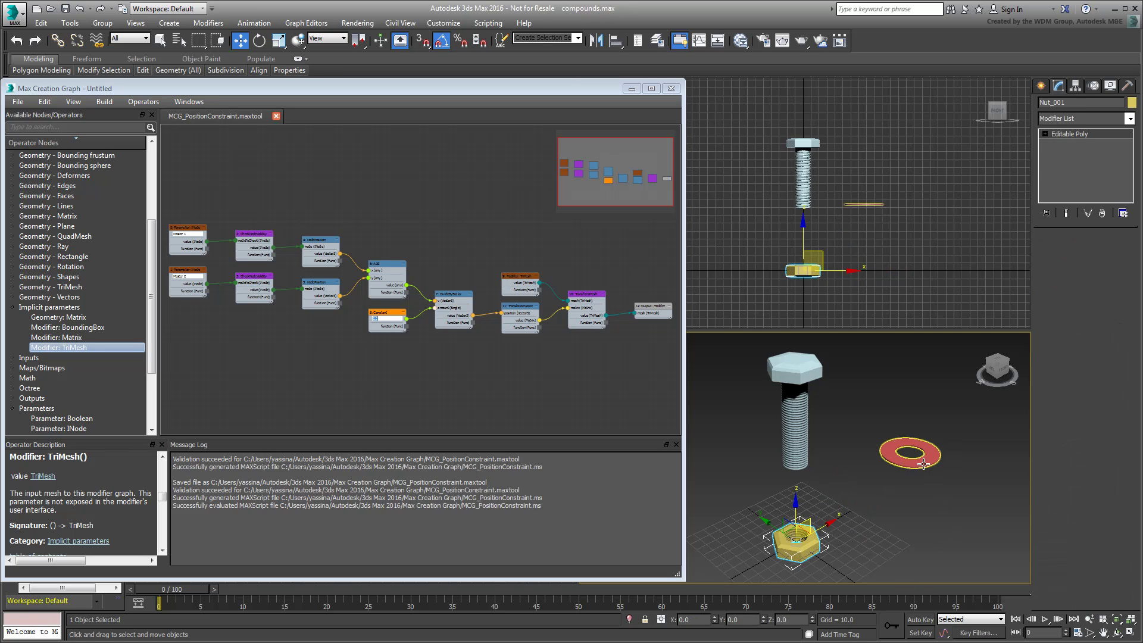
mouse_move(911, 517)
left_mouse_down()
mouse_move(882, 527)
mouse_move(901, 532)
left_mouse_up()
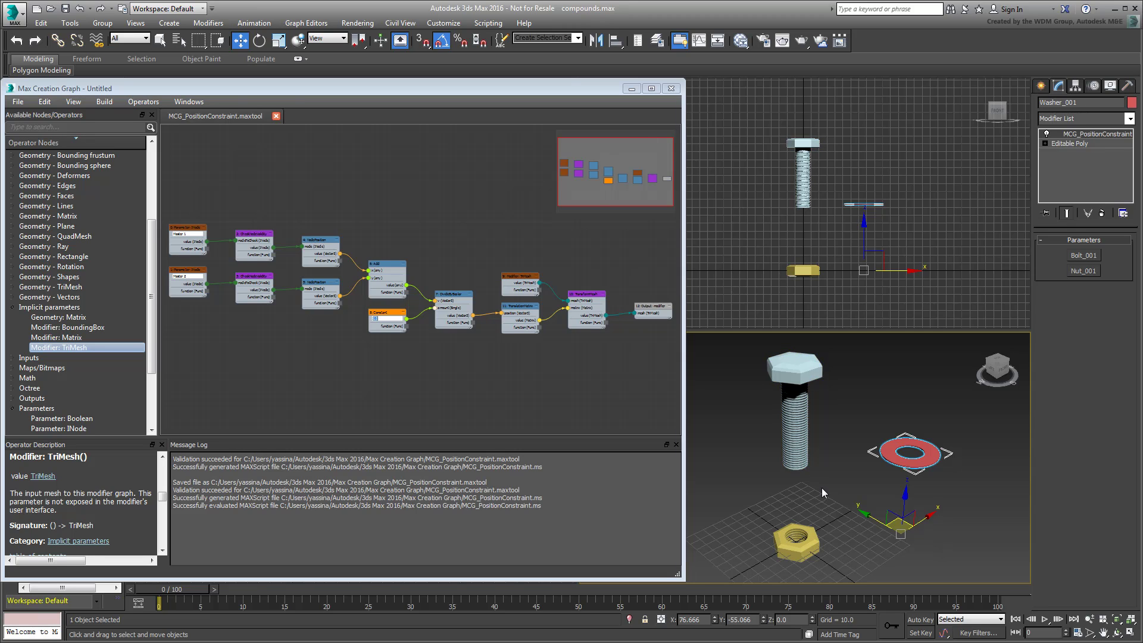
Step: Tidy the PositionConstraint graph by moving the mesh output nodes up and the middle group lower
left_click(394, 366)
mouse_move(659, 260)
left_mouse_down()
mouse_move(514, 309)
mouse_move(553, 253)
left_mouse_up()
left_click(530, 388)
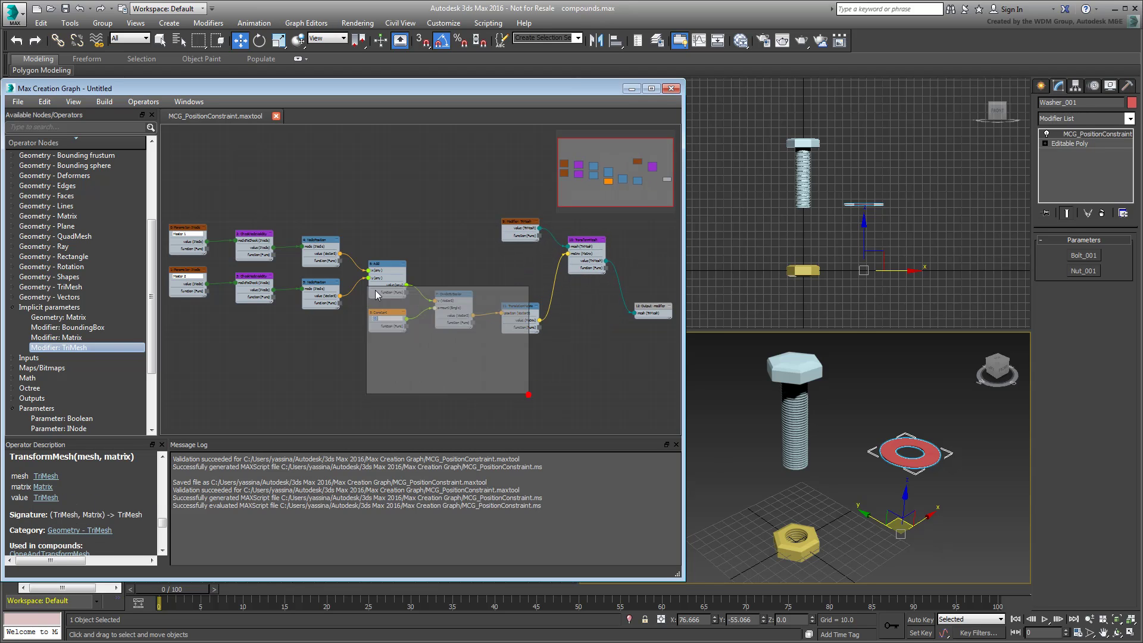
left_click_drag(530, 389, 304, 238)
left_click_drag(522, 311, 536, 344)
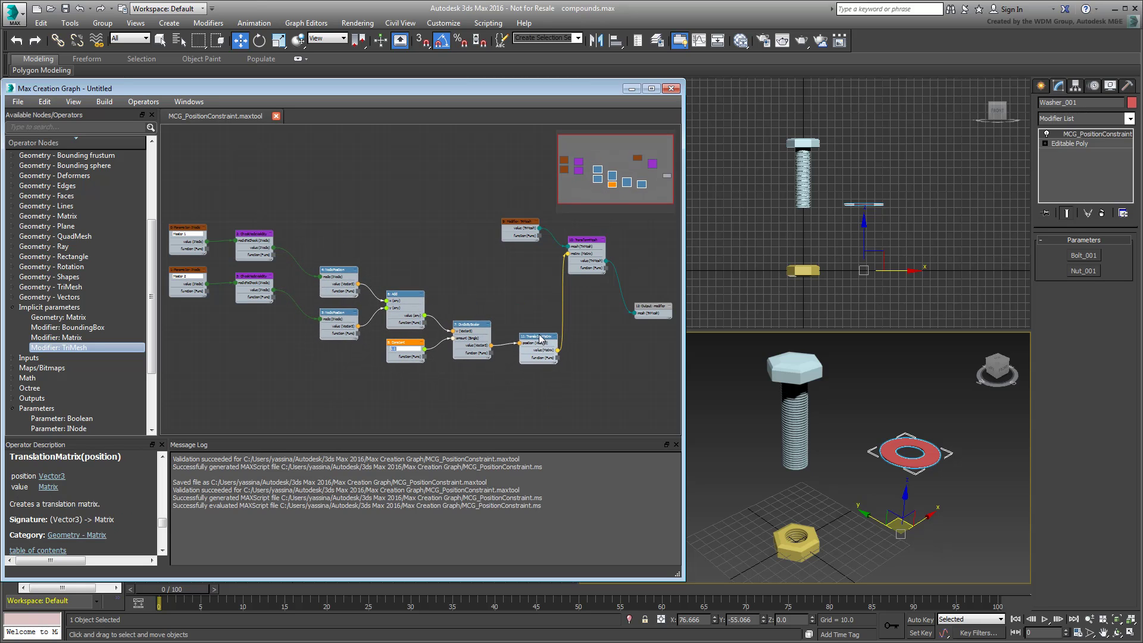
scroll(601, 359, "up", 2)
middle_click_drag(609, 370, 659, 387)
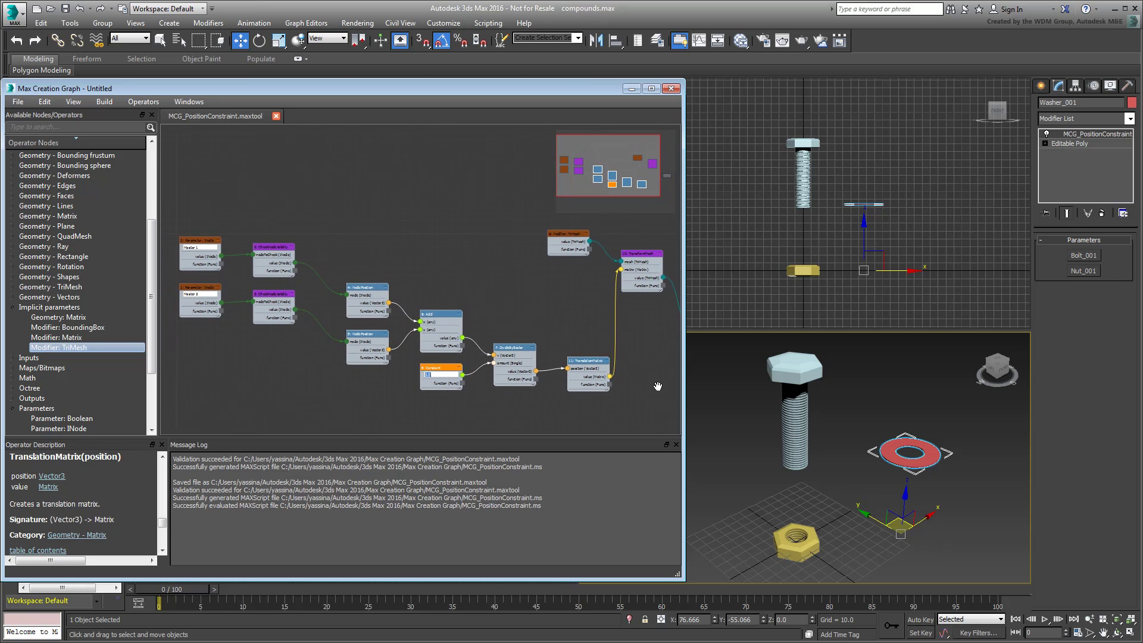
left_click(659, 387)
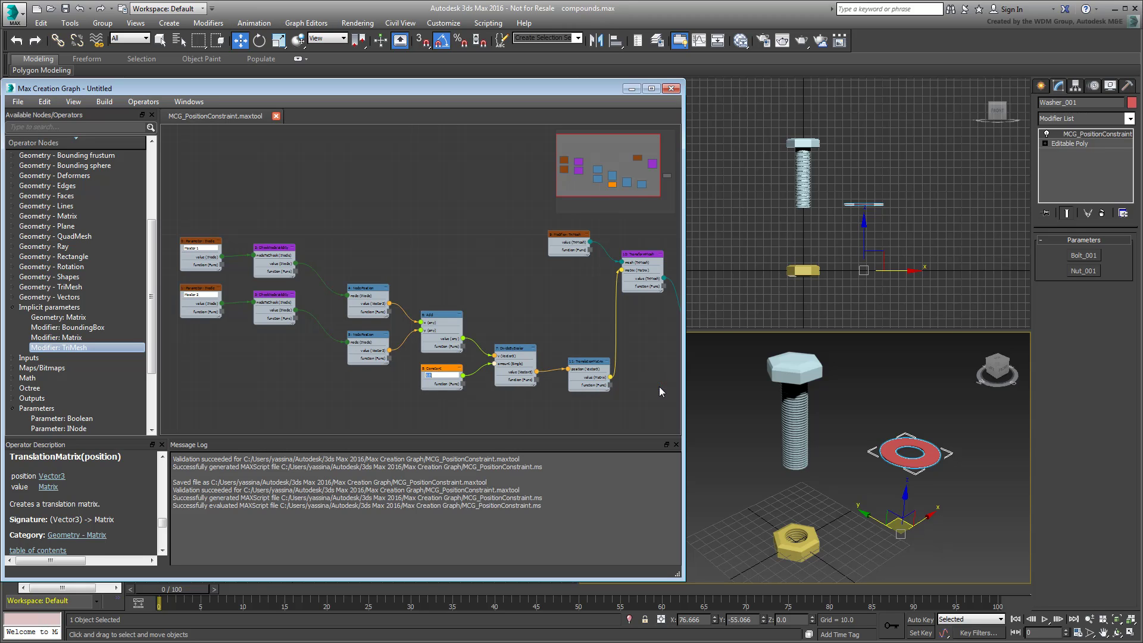
Step: Select the position-averaging node group and copy it to the clipboard
left_click_drag(597, 423, 348, 284)
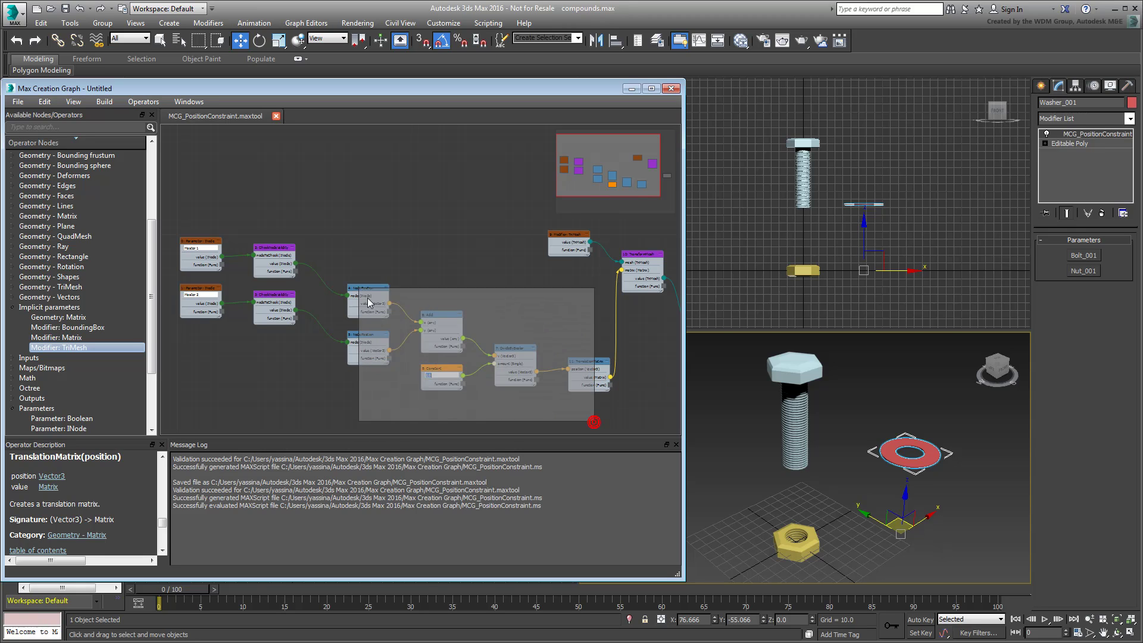
right_click(394, 251)
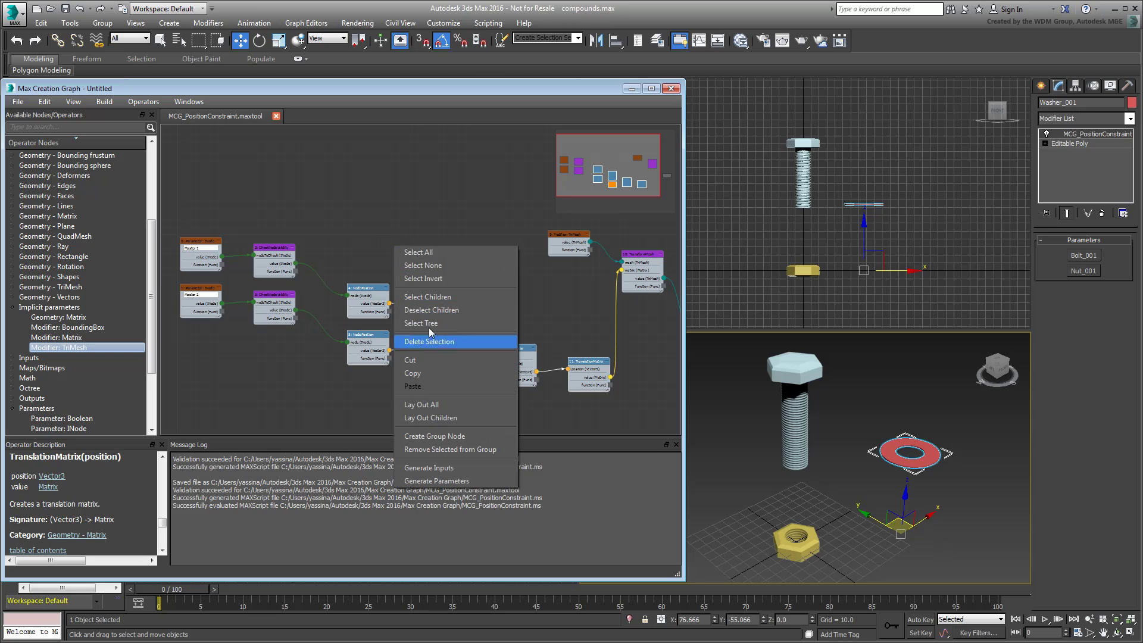
left_click(430, 375)
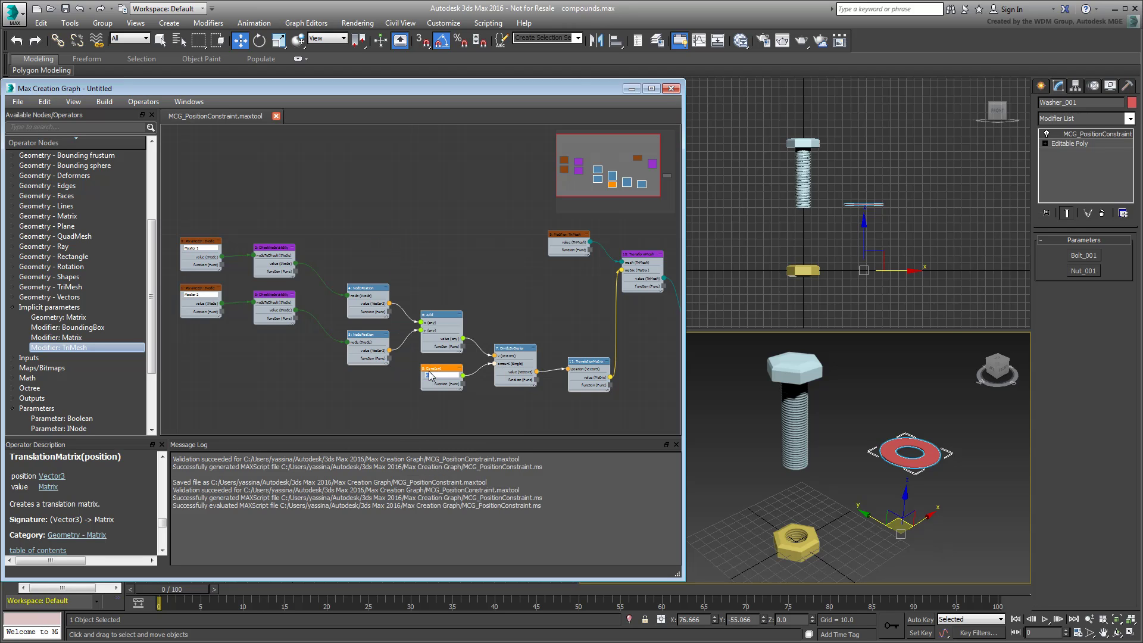
right_click(331, 119)
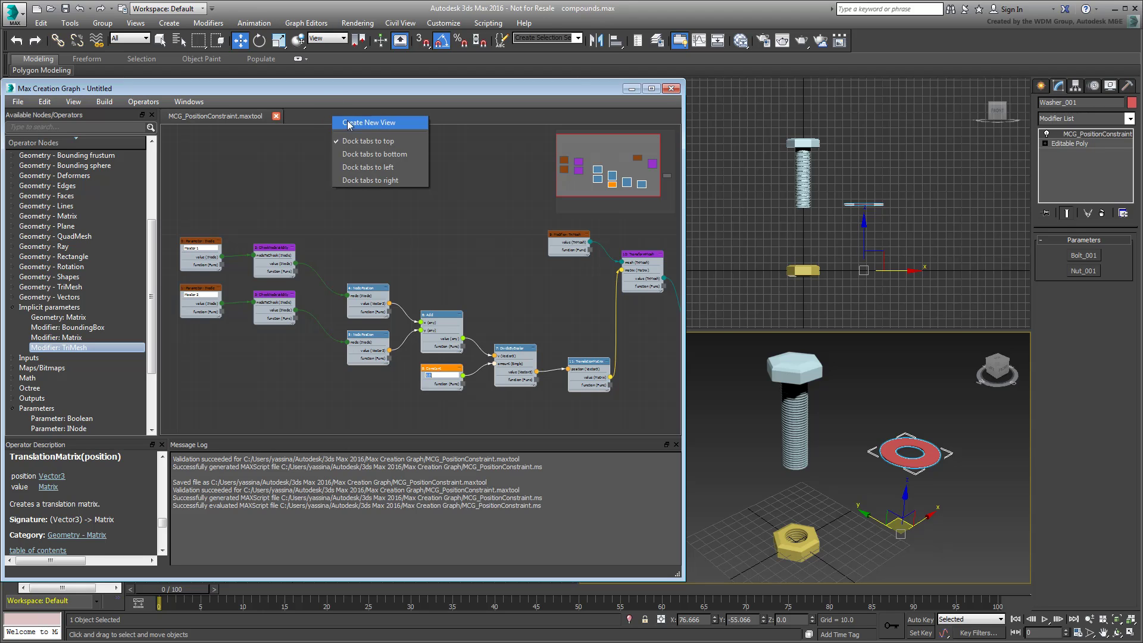
Step: Create a new empty graph view and paste the copied position-averaging nodes into it
left_click(368, 123)
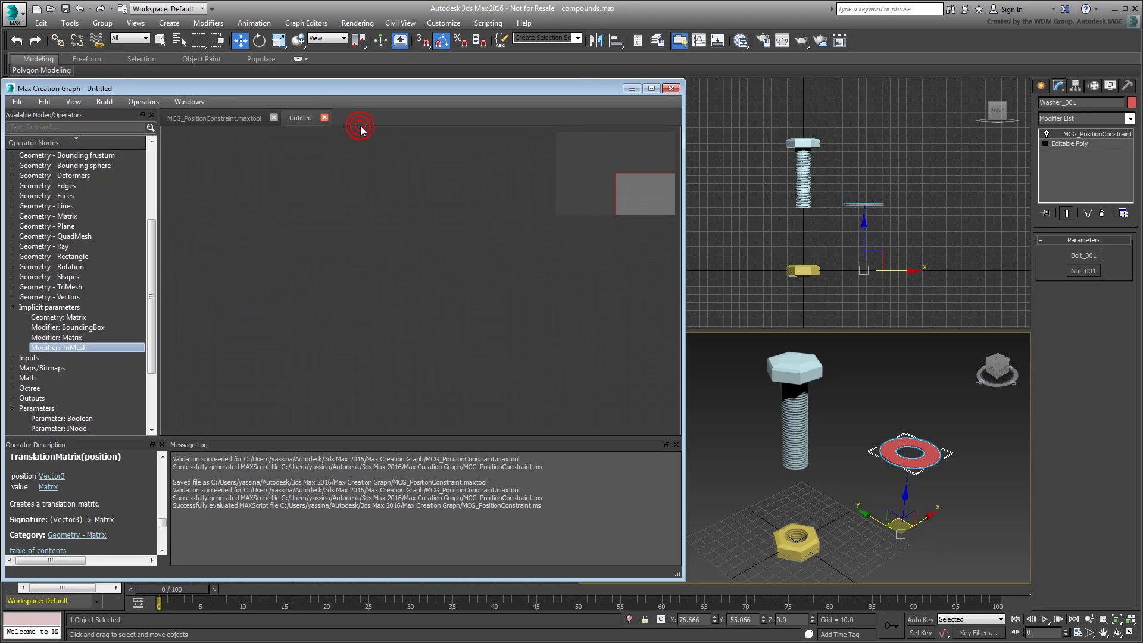
right_click(339, 255)
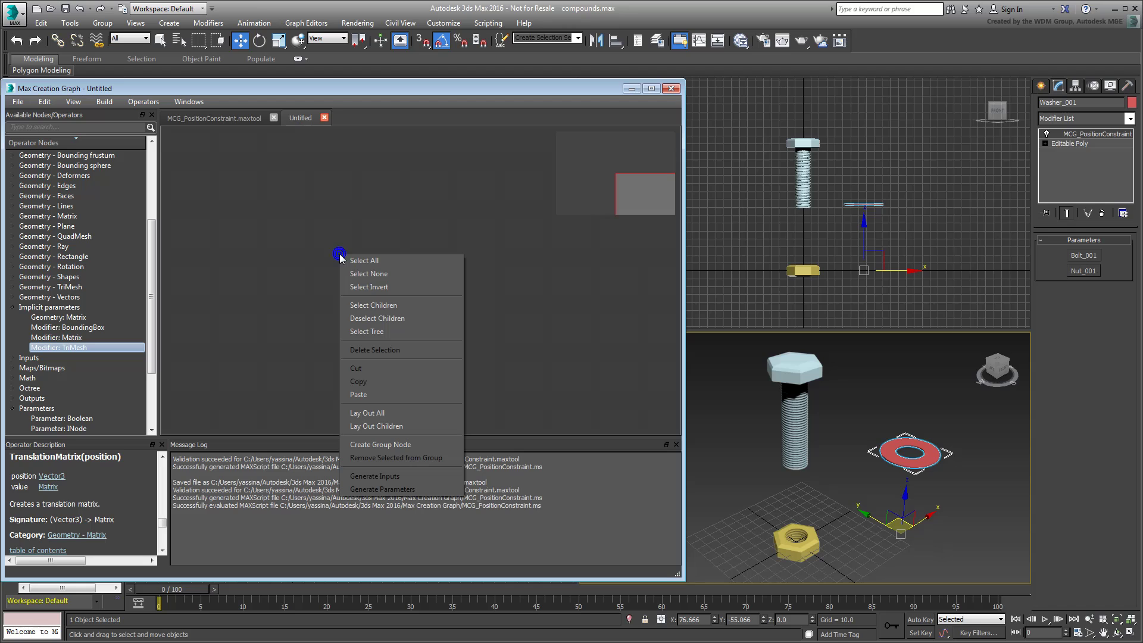
left_click(378, 393)
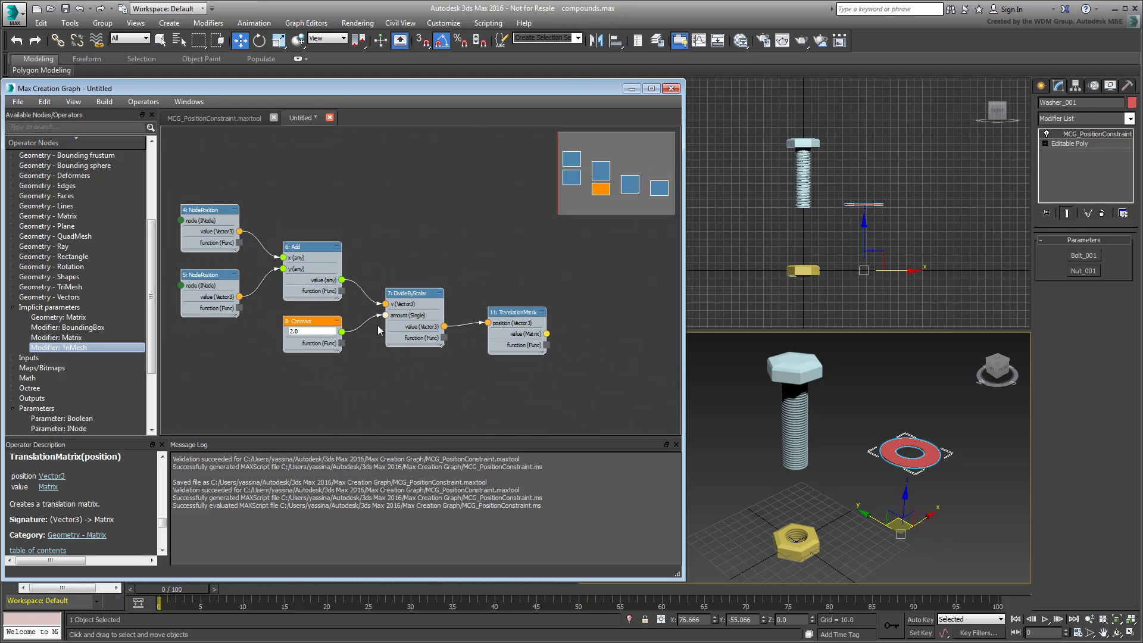
middle_click_drag(378, 325, 430, 335)
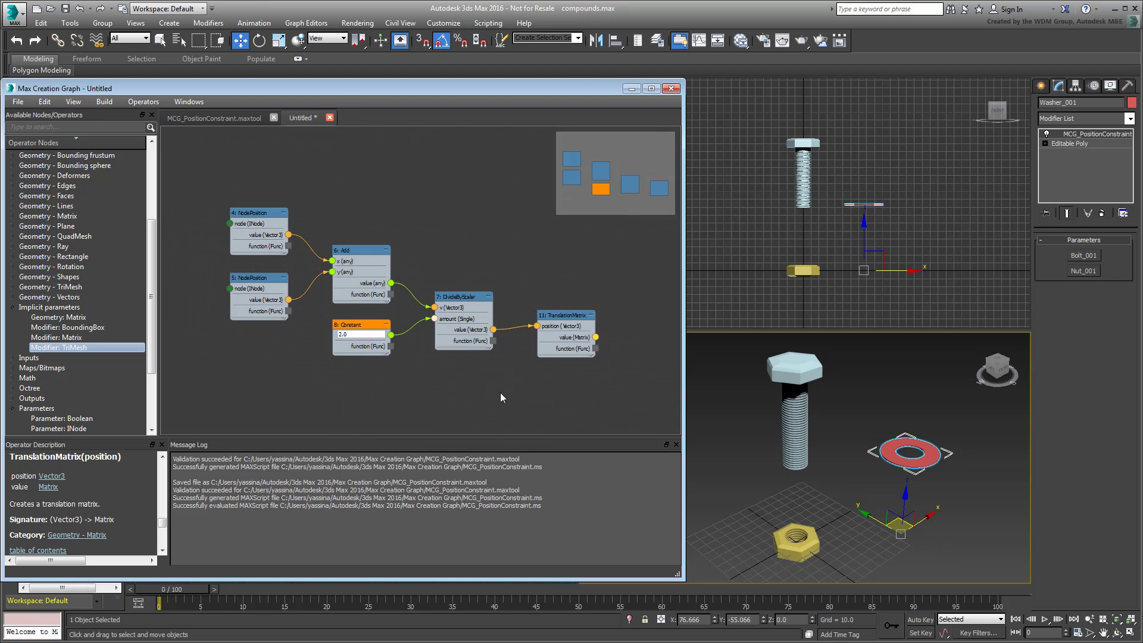
scroll(500, 392, "up", 1)
scroll(461, 371, "up", 1)
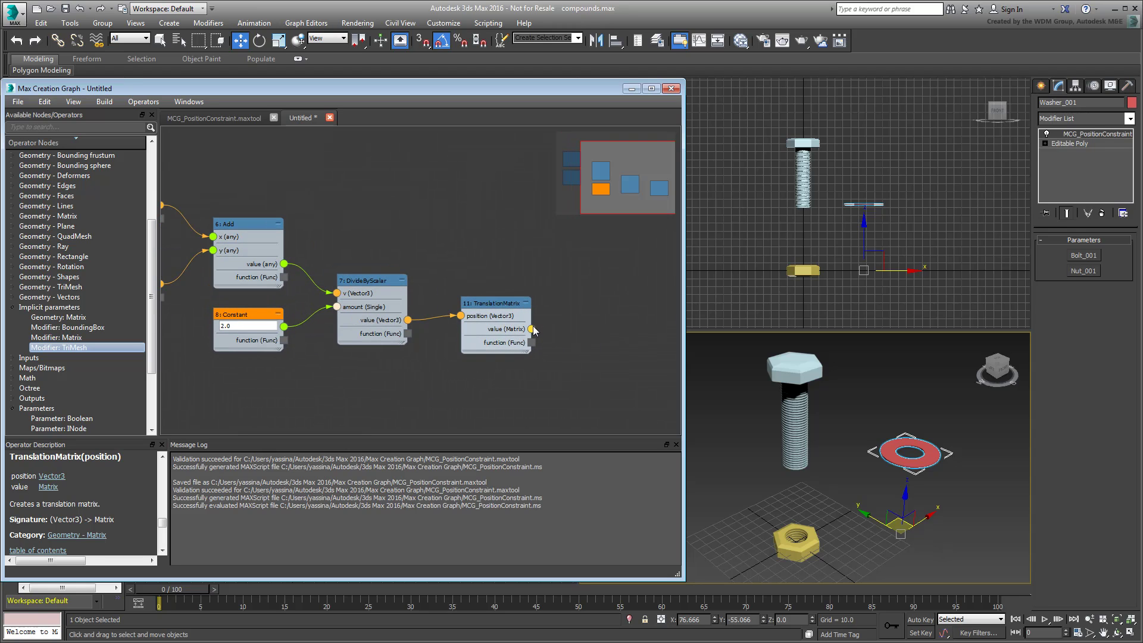
Step: Wire the TranslationMatrix value into a new Output: compound node and arrange the view
left_click_drag(533, 328, 570, 341)
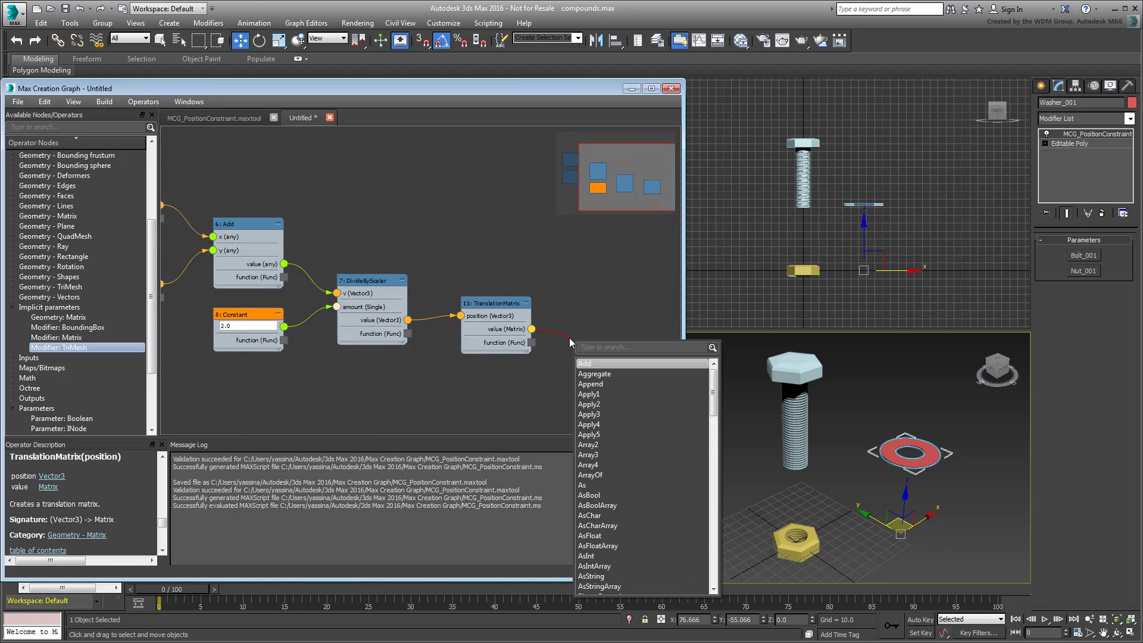
type("out")
key("Down")
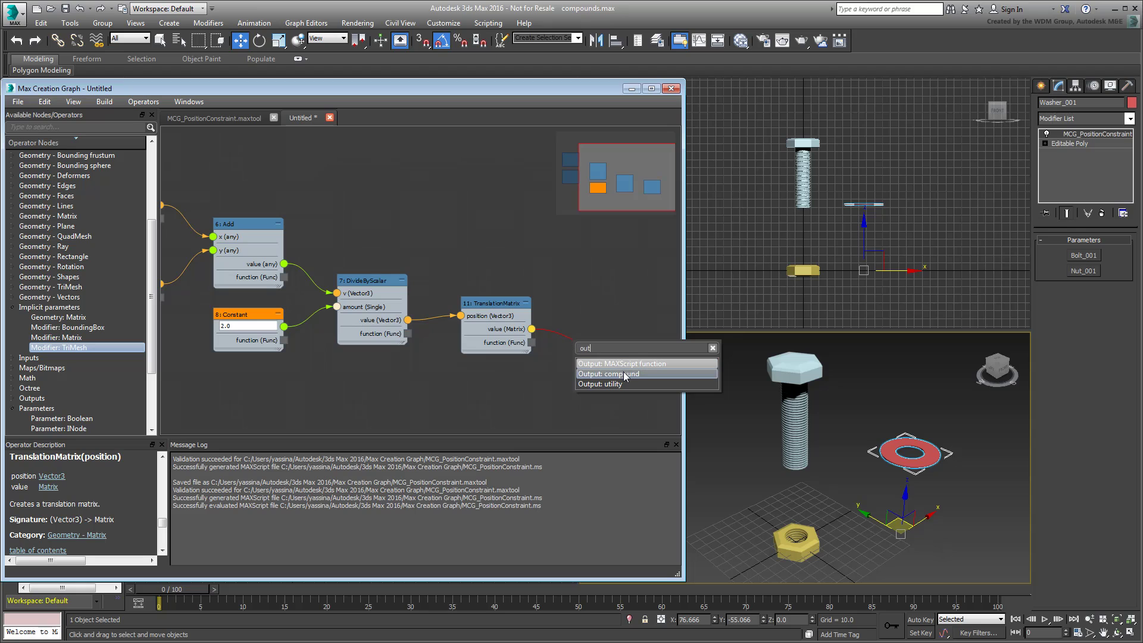
key("Return")
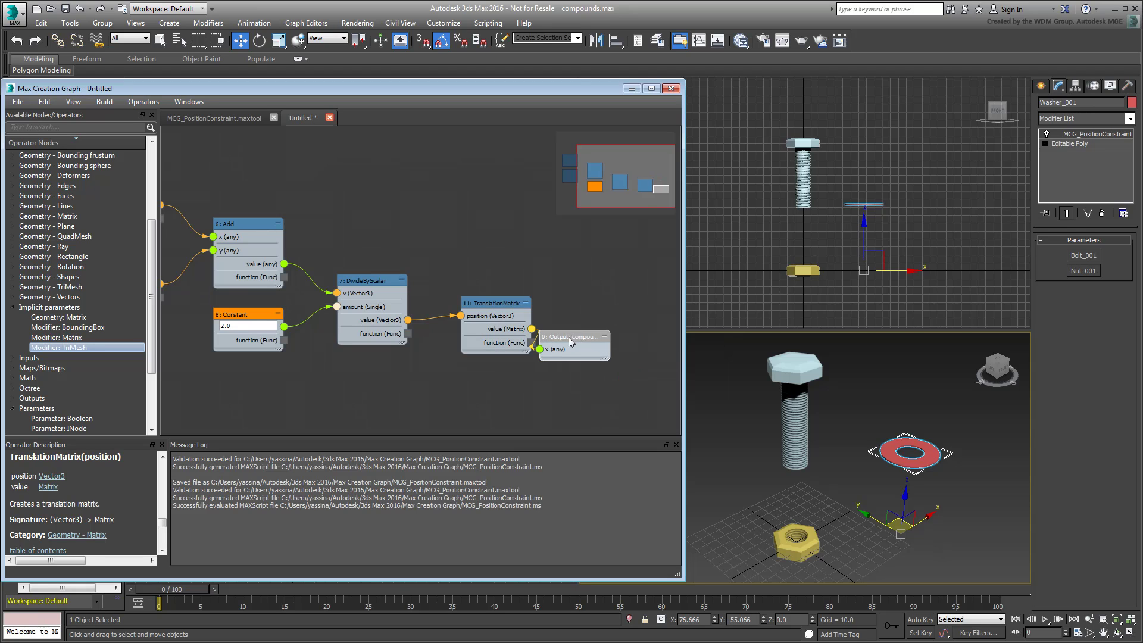
left_click_drag(570, 337, 606, 338)
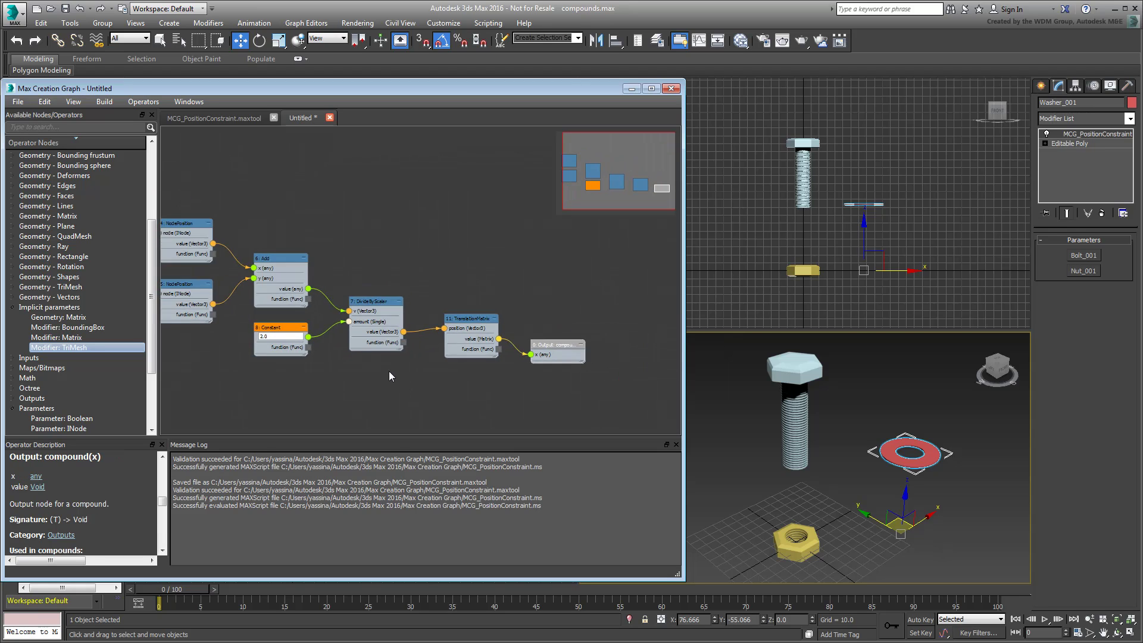
mouse_move(276, 371)
middle_mouse_down()
mouse_move(389, 375)
mouse_move(264, 379)
mouse_move(385, 375)
middle_mouse_up()
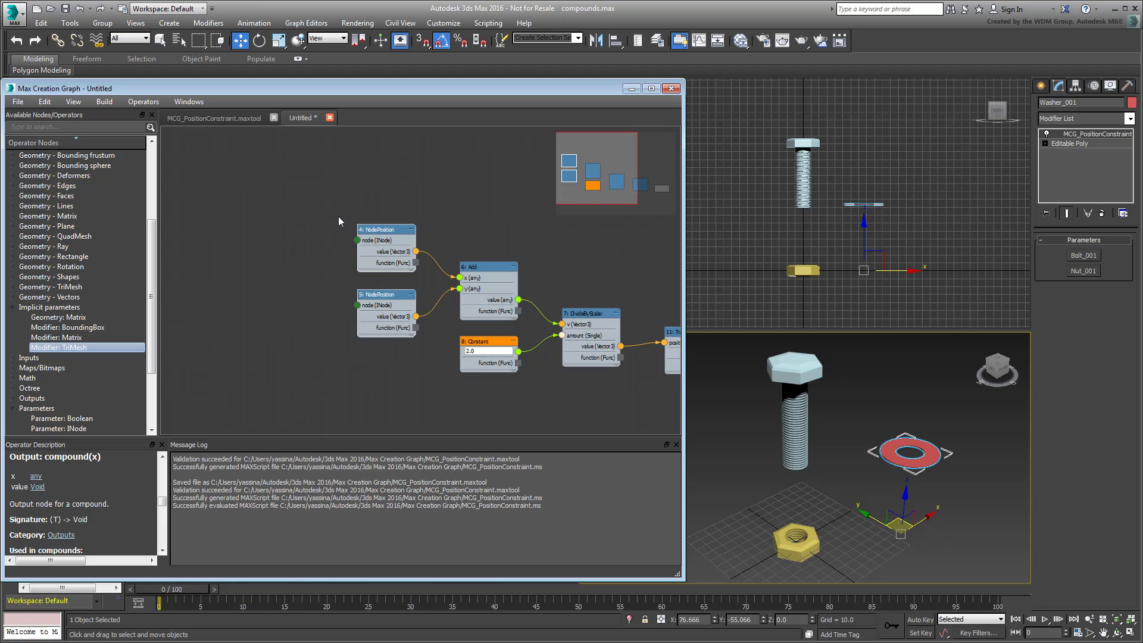
Step: Generate inputs for the NodePosition nodes and rename them Object 1 and Object 2
left_click(384, 232)
right_click(384, 233)
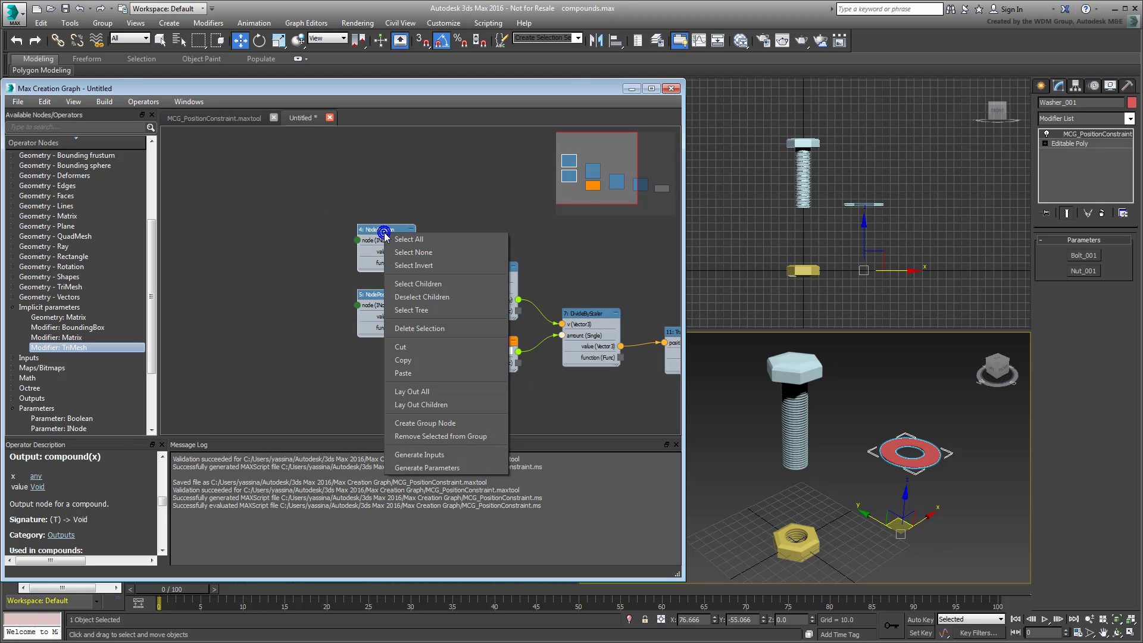
left_click(420, 455)
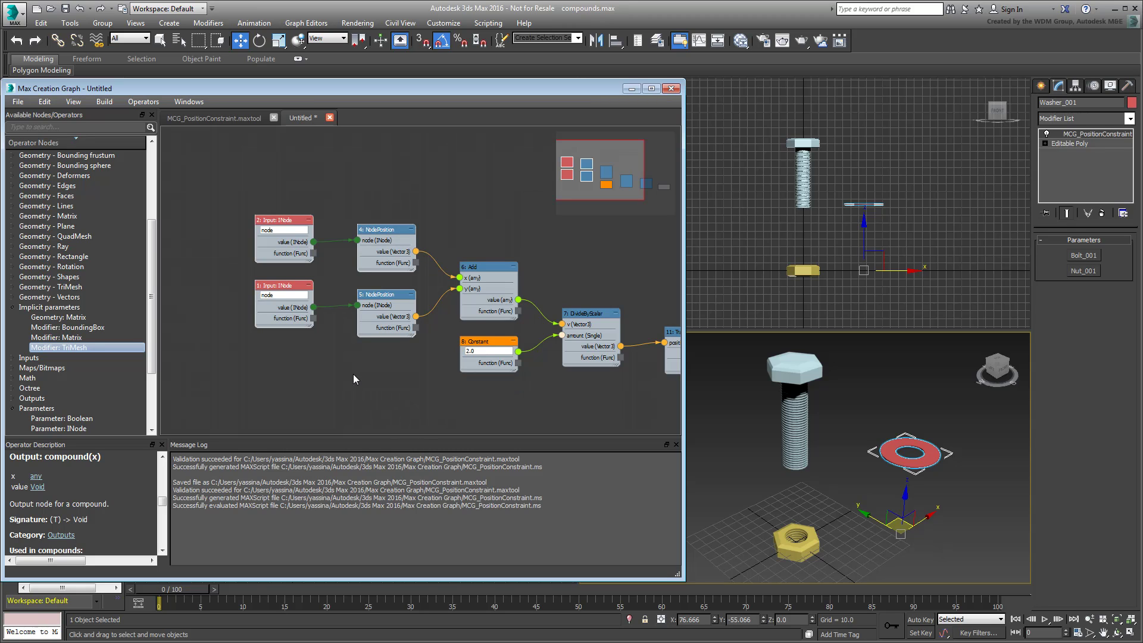
double_click(268, 231)
type("Object 1")
double_click(284, 295)
type("Object 2")
key("Return")
scroll(306, 380, "down", 2)
scroll(307, 380, "down", 2)
middle_click_drag(365, 394, 375, 400)
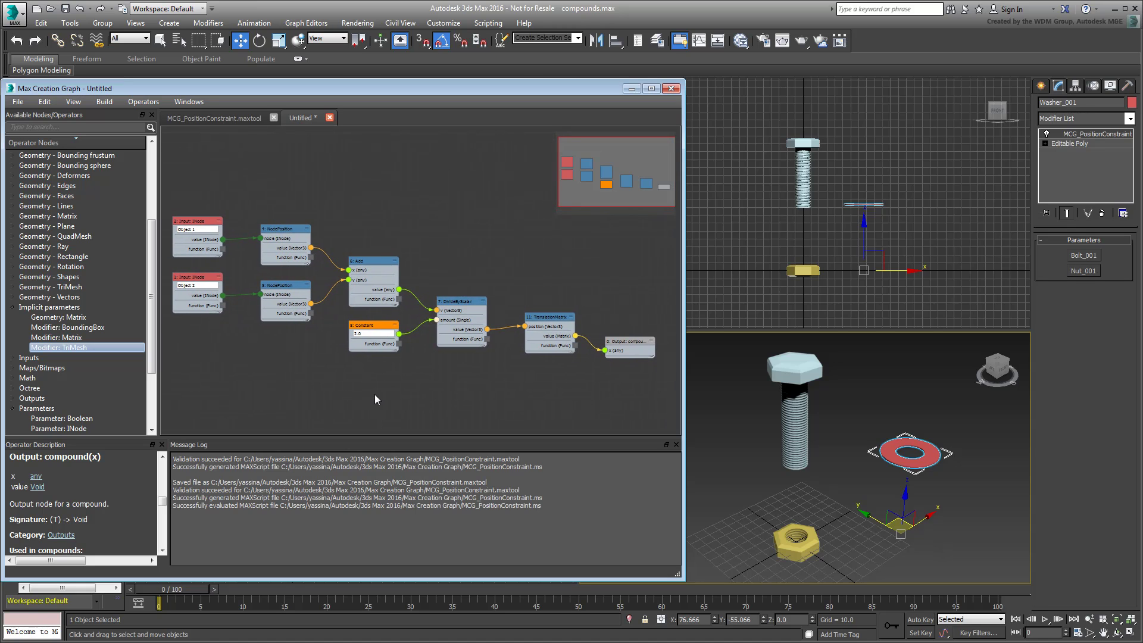
Step: Start Save As with type MCG Compounds and enter the name MCG_ConstrainBetweenTwoNodes
left_click(18, 101)
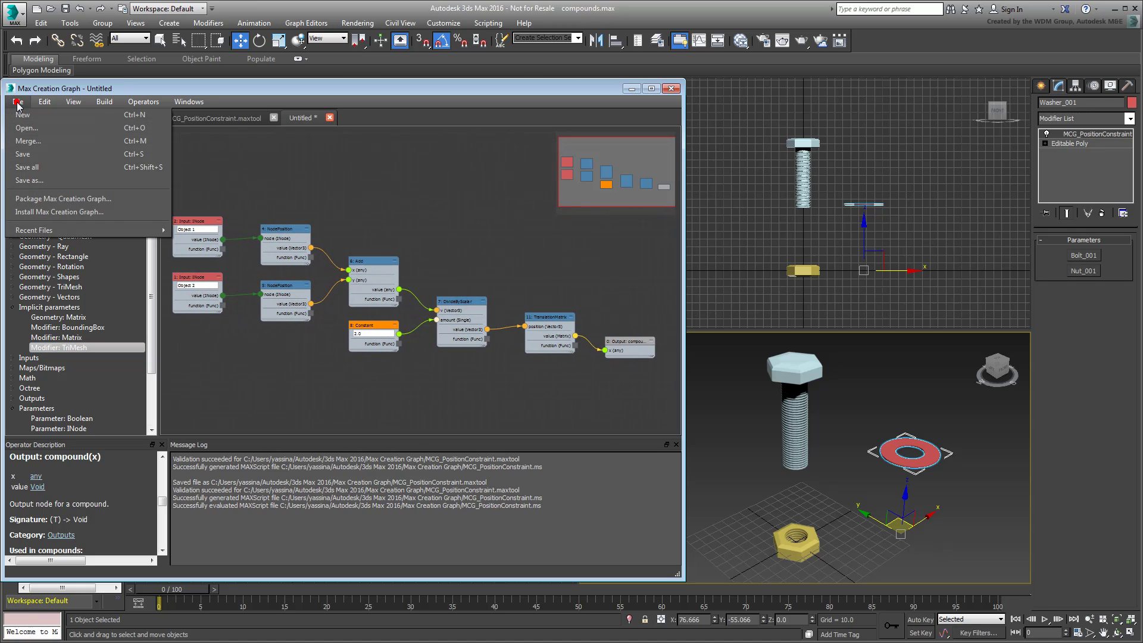
left_click(29, 180)
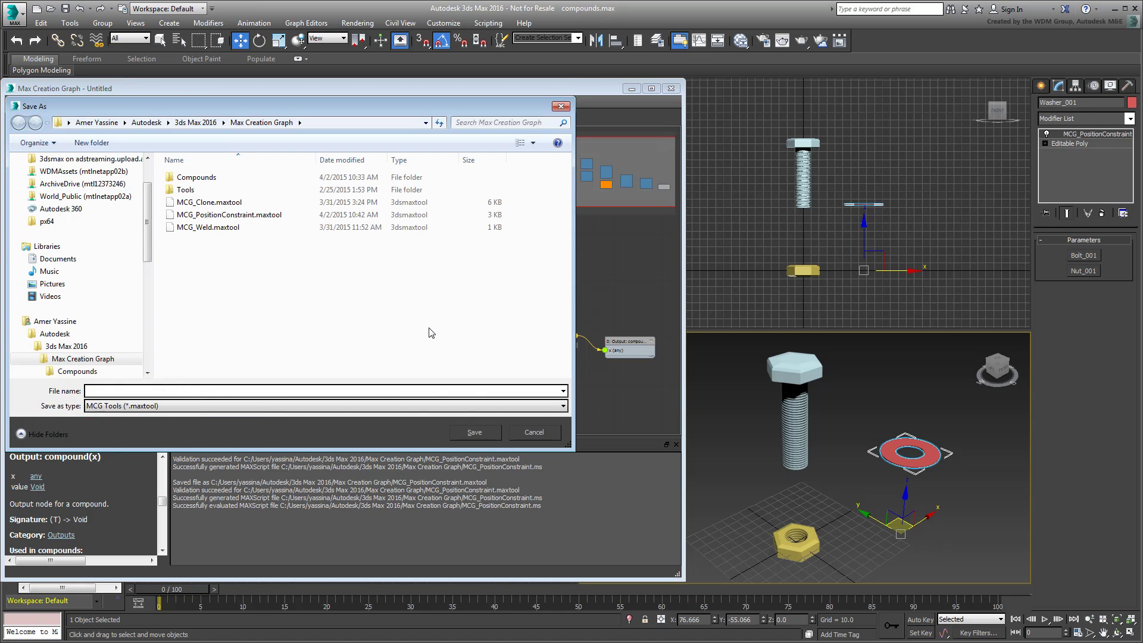
left_click(278, 406)
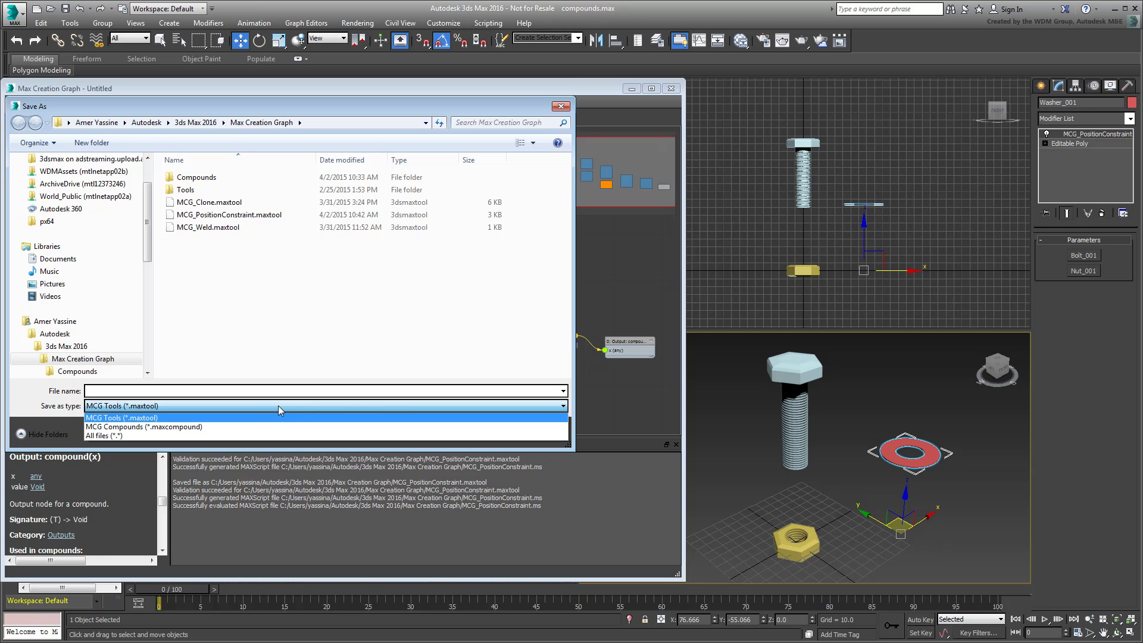
left_click(208, 427)
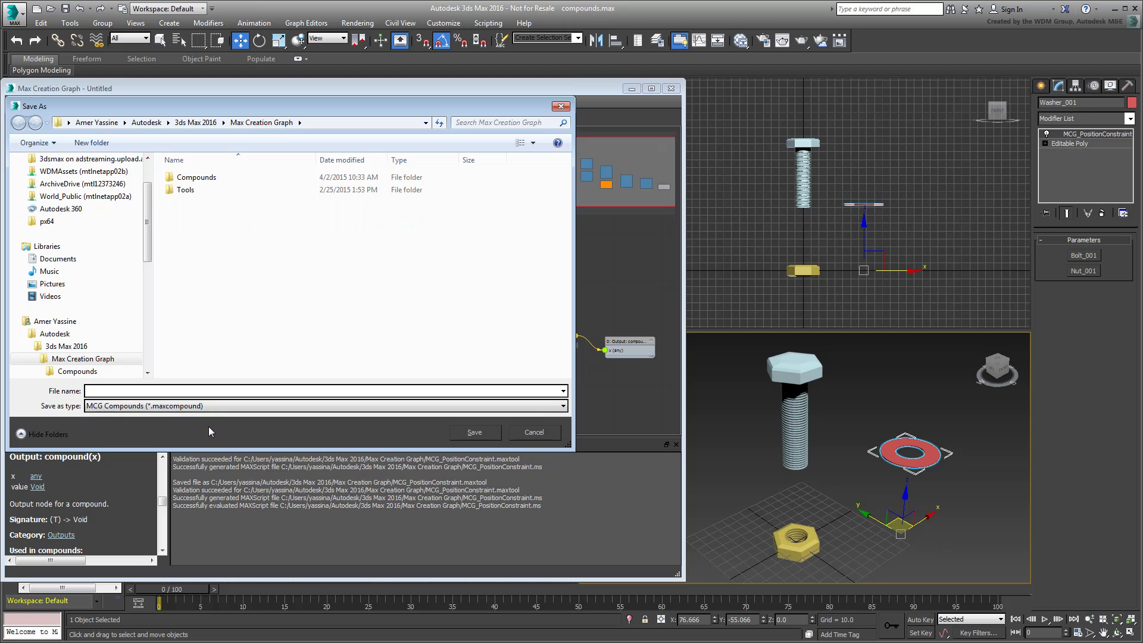
left_click(223, 391)
type("MCG_Const")
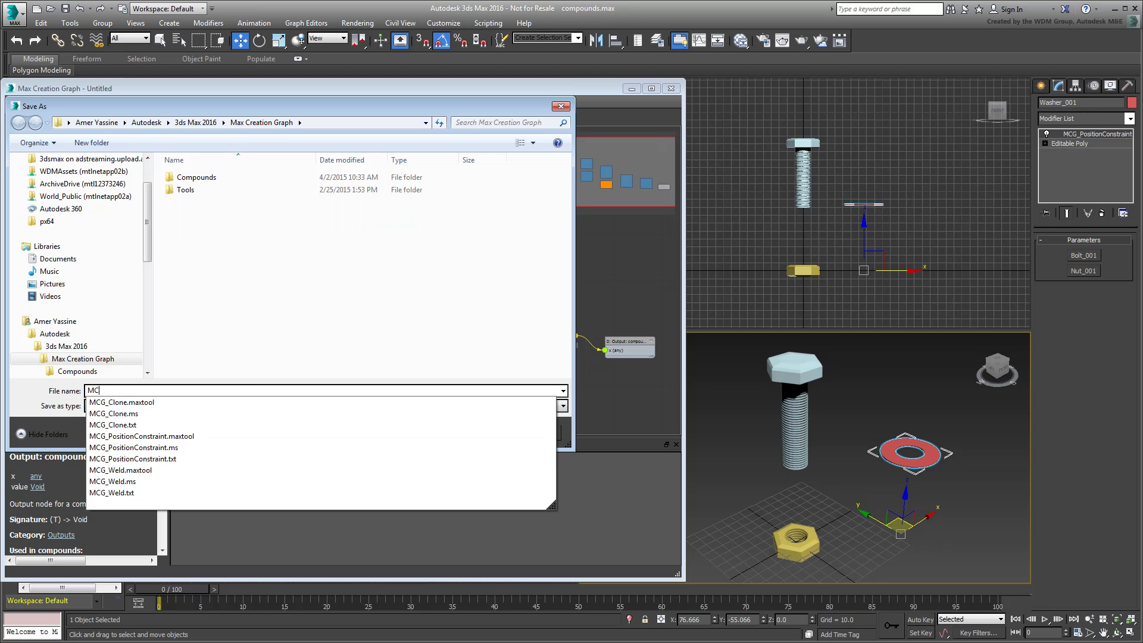
type("rainBetwe")
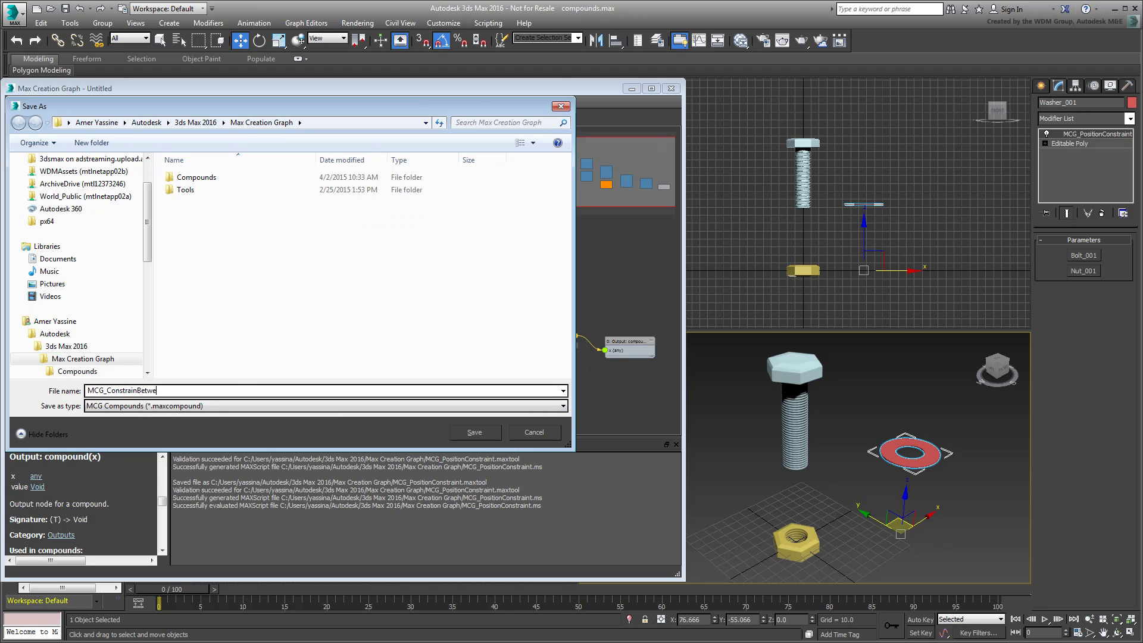
type("enTwoNodes")
Step: Save MCG_ConstrainBetweenTwoNodes.maxcompound into the Compounds folder
double_click(198, 177)
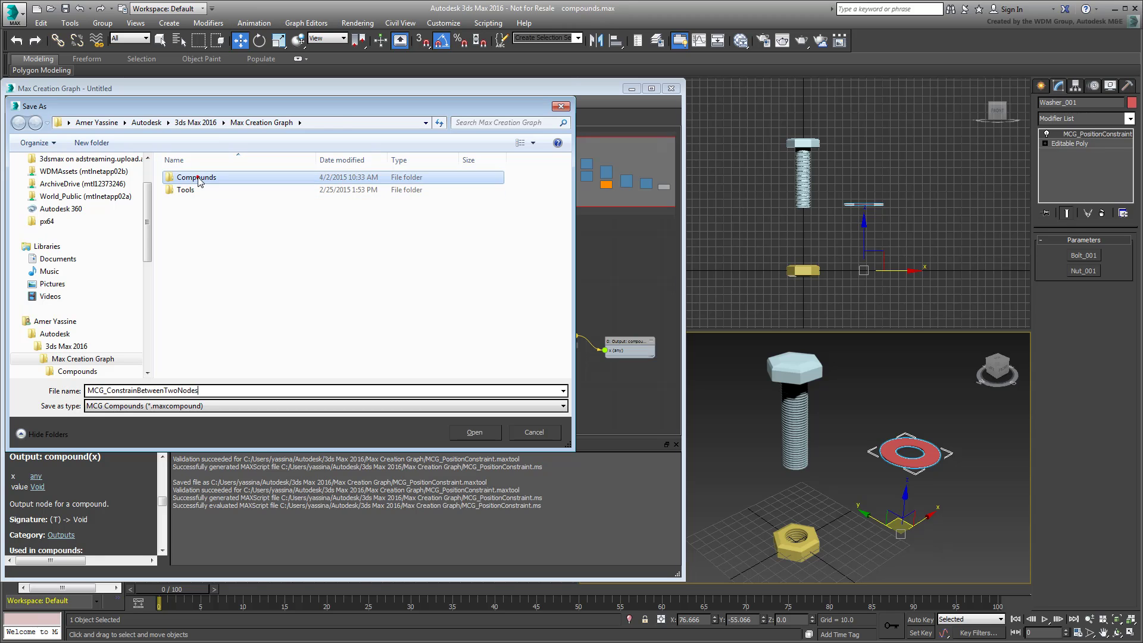
left_click(382, 123)
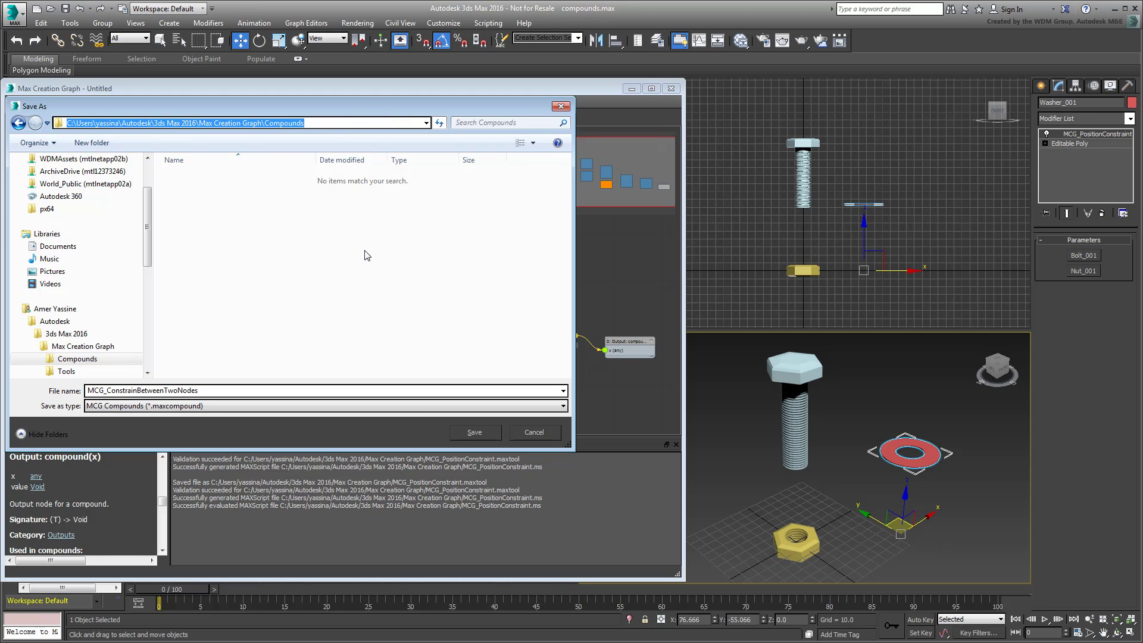
left_click(364, 256)
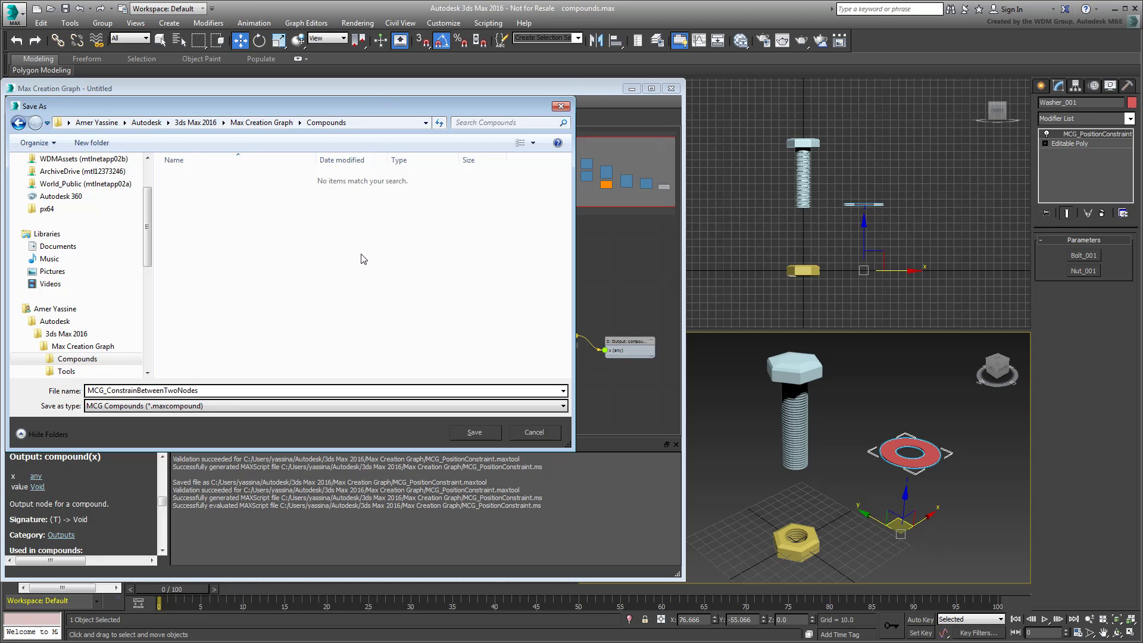
left_click(474, 432)
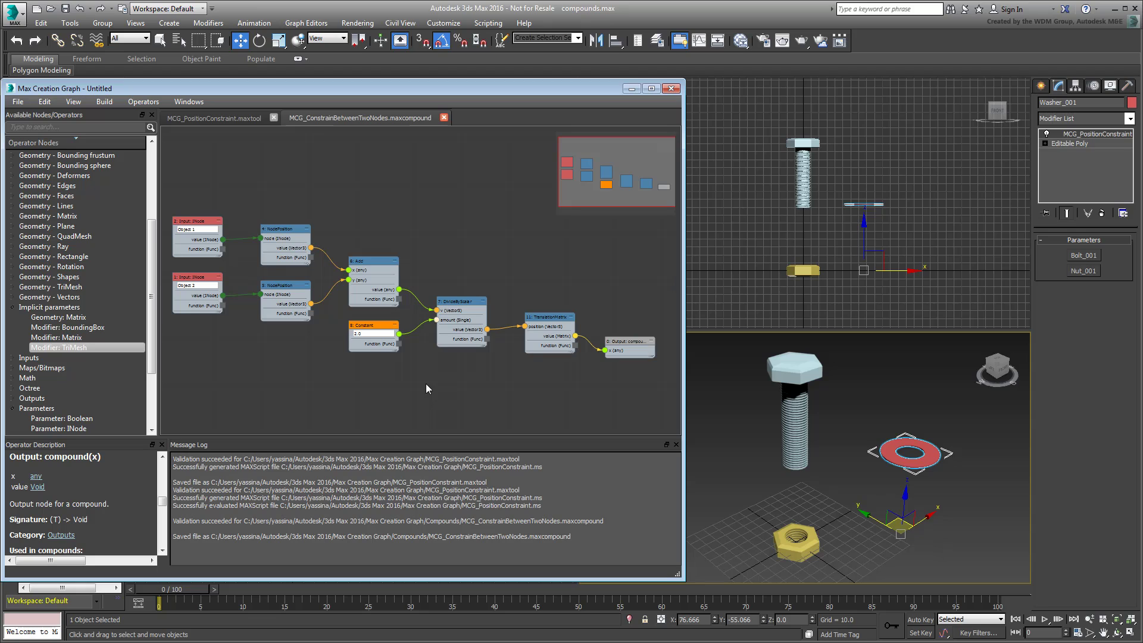
Step: Return to the MCG_PositionConstraint graph, move a node group lower for room, and reload operators
left_click(225, 119)
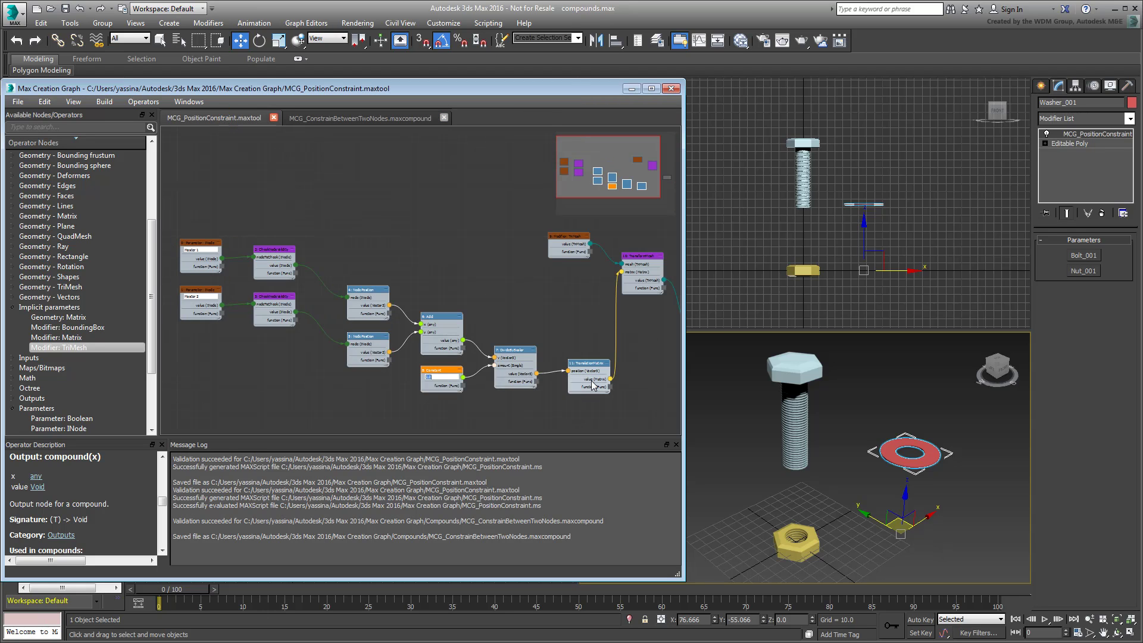
left_click_drag(580, 420, 364, 304)
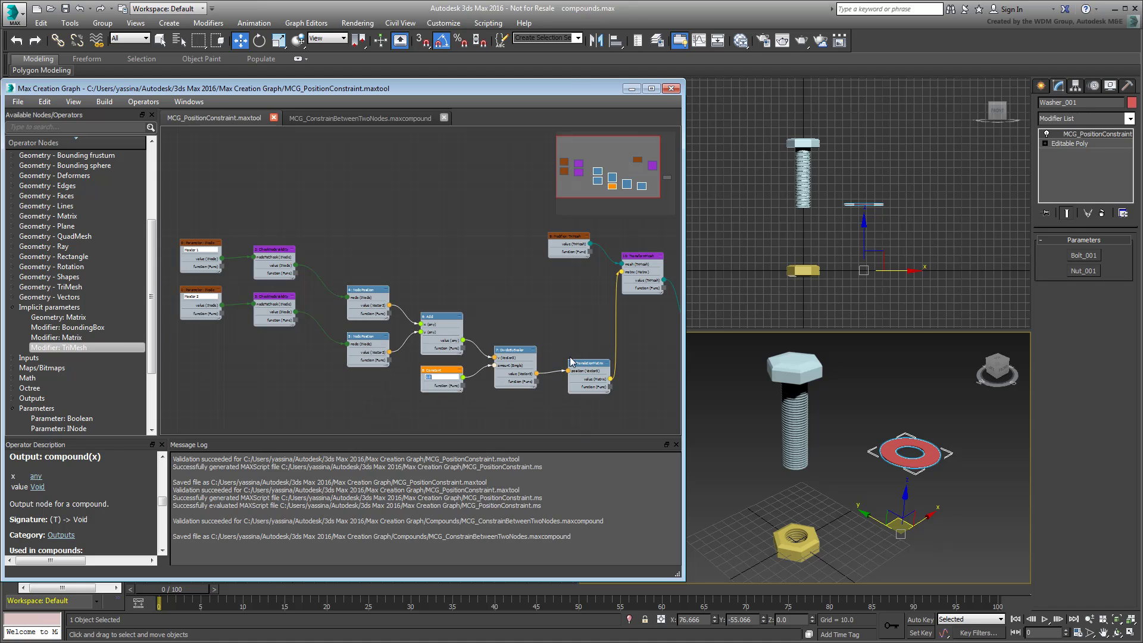
left_click_drag(590, 369, 580, 418)
middle_click_drag(447, 298, 400, 285)
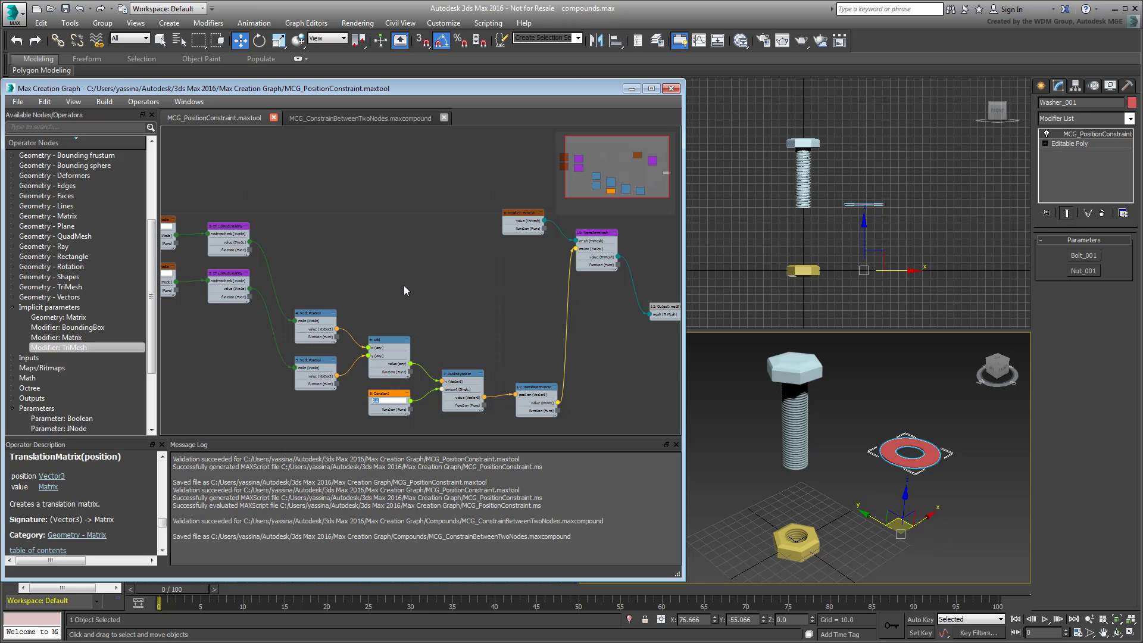
left_click(143, 101)
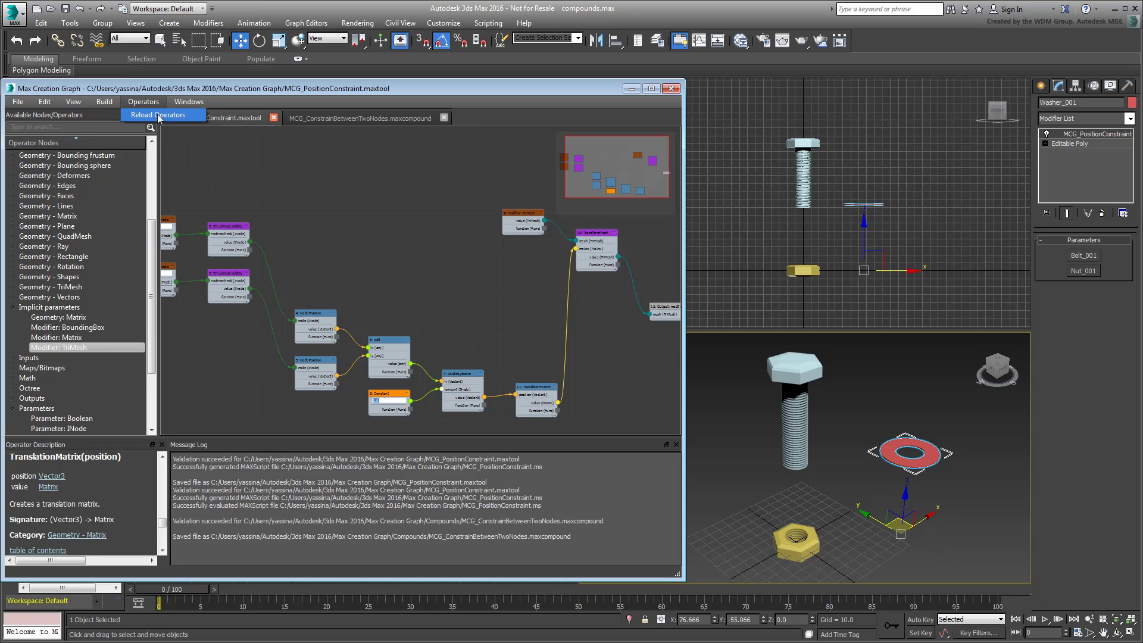
left_click(161, 115)
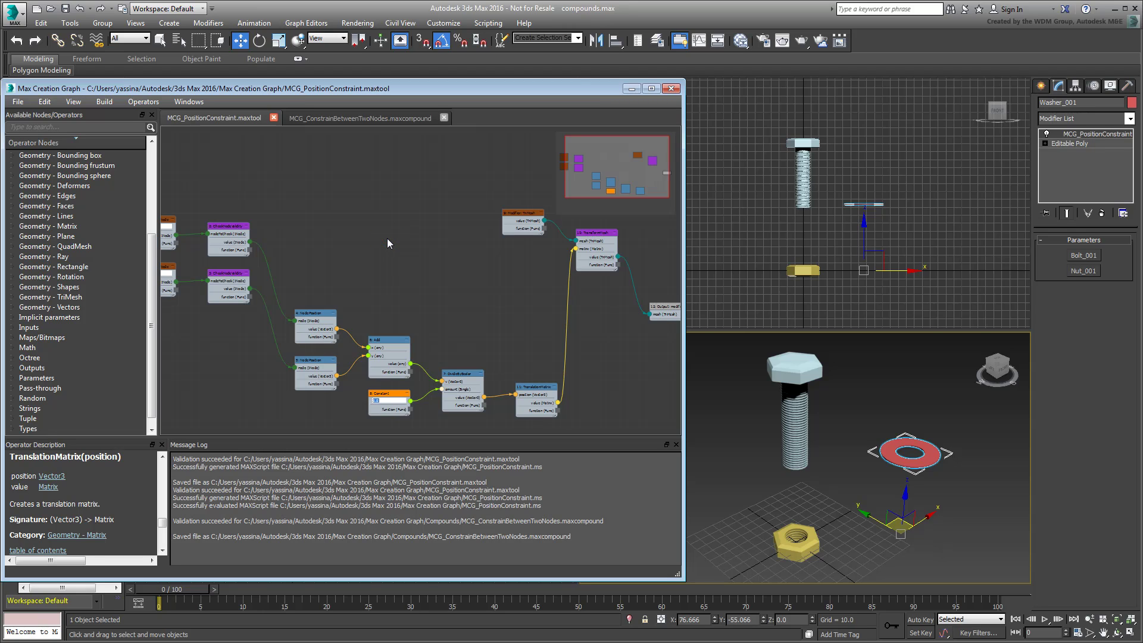
type("x")
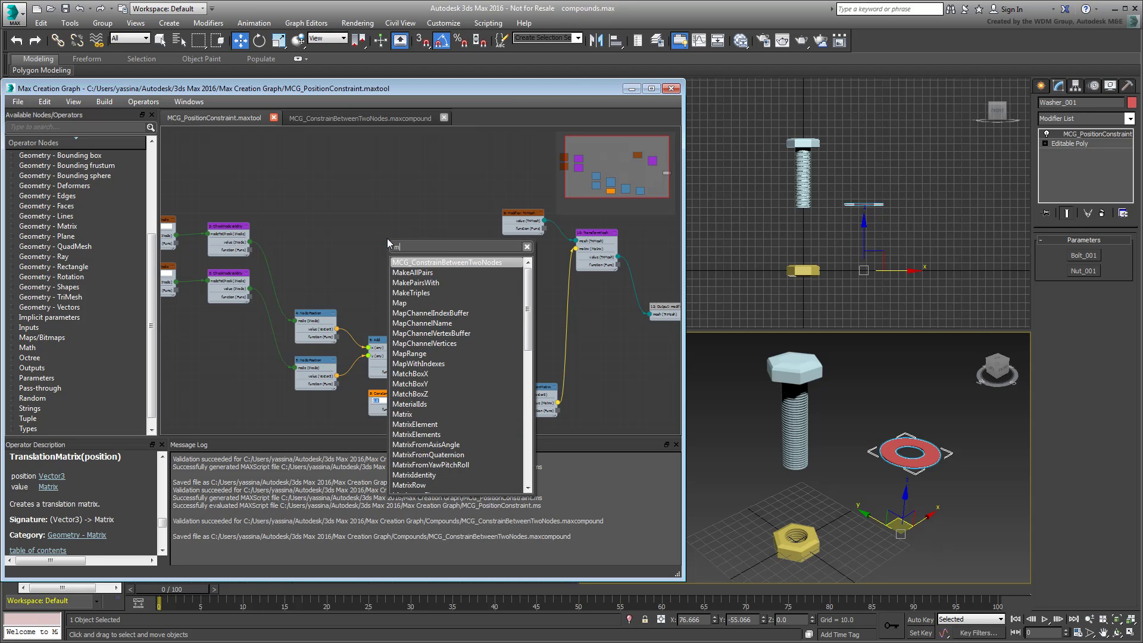
type("mcg")
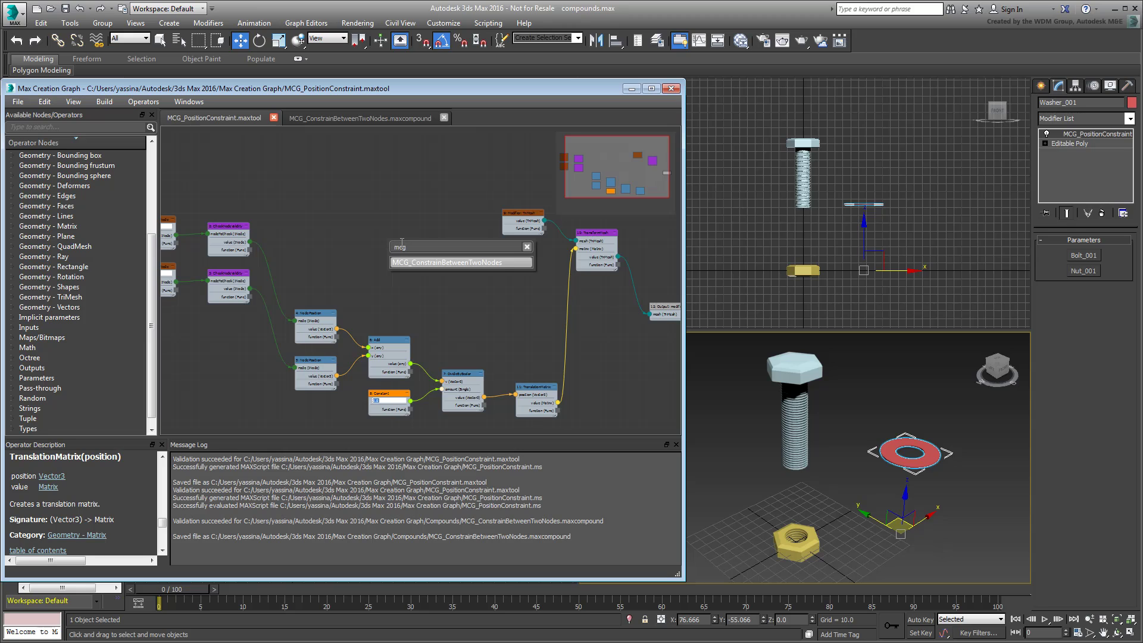
Step: Add the MCG_ConstrainBetweenTwoNodes compound node and shift the right-side nodes to make space
left_click(476, 262)
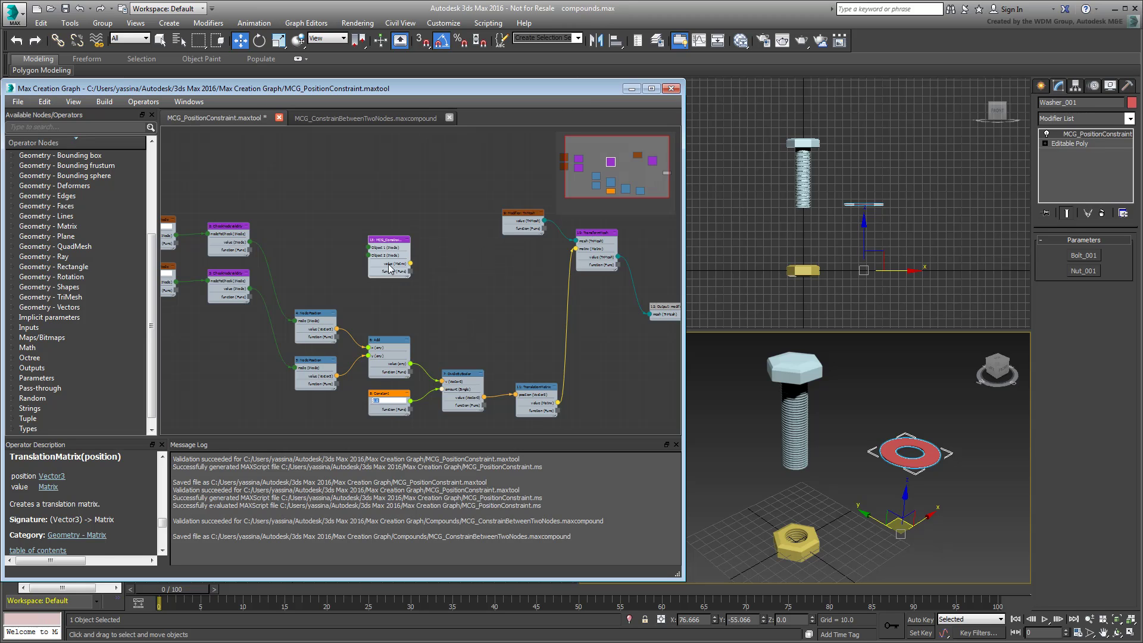
scroll(389, 266, "up", 1)
scroll(402, 295, "up", 2)
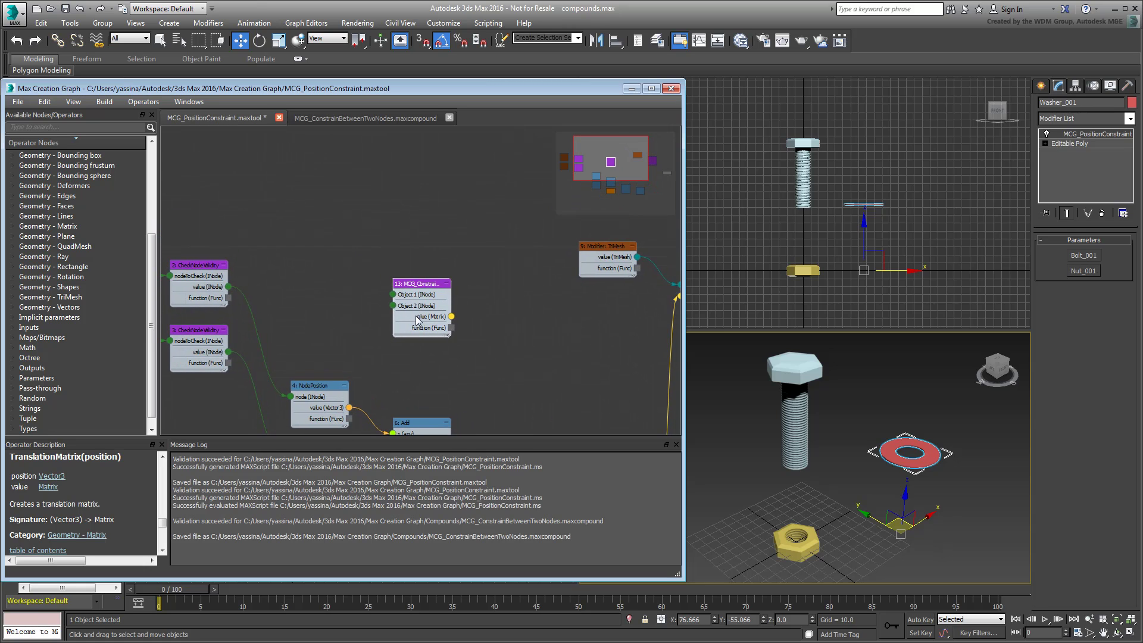
mouse_move(296, 297)
middle_mouse_down()
mouse_move(410, 214)
mouse_move(267, 268)
middle_mouse_up()
scroll(502, 268, "down", 2)
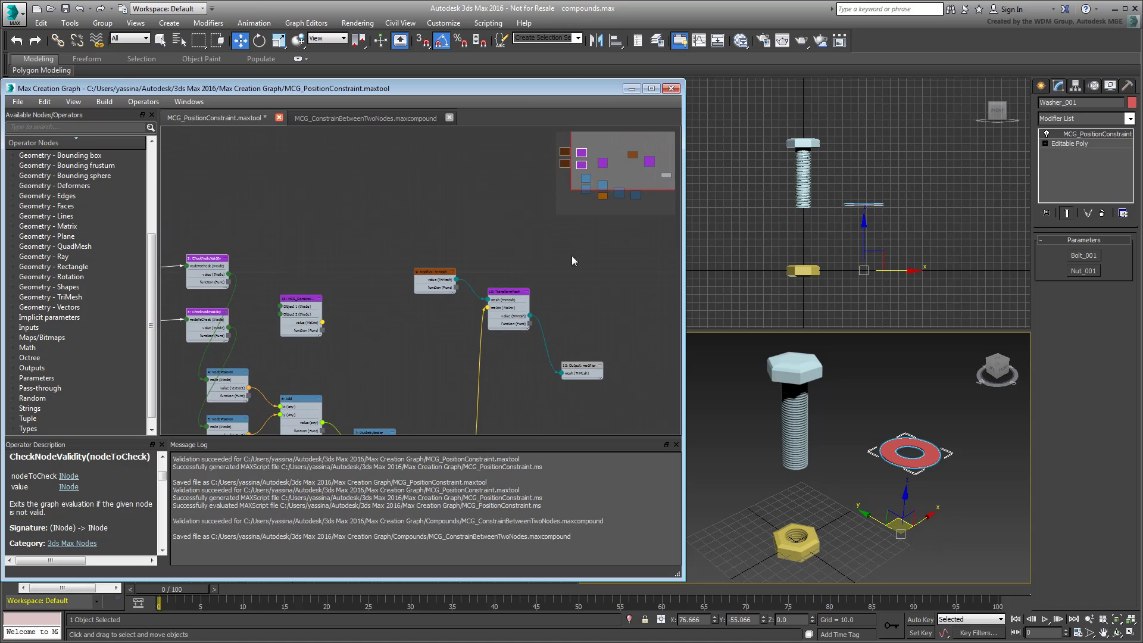
left_click_drag(585, 259, 427, 378)
left_click_drag(509, 305, 474, 268)
mouse_move(384, 340)
middle_mouse_down()
mouse_move(364, 310)
mouse_move(459, 344)
middle_mouse_up()
scroll(363, 310, "up", 2)
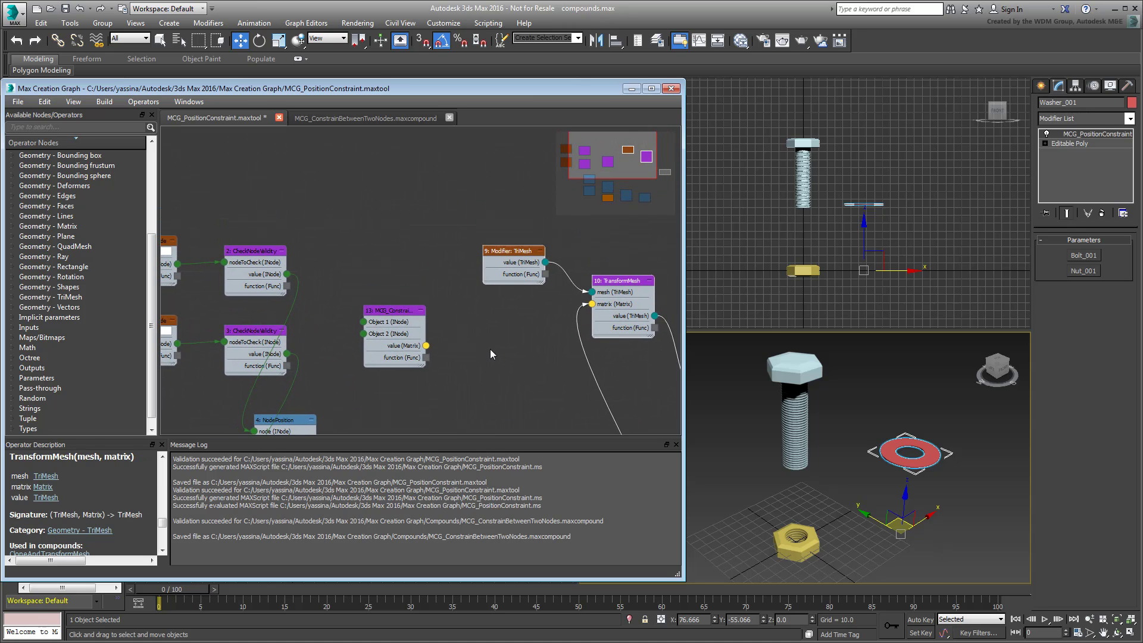
Step: Wire the two validity outputs into Object 1 and Object 2 and the compound's matrix into TransformMesh
left_click_drag(287, 274, 364, 322)
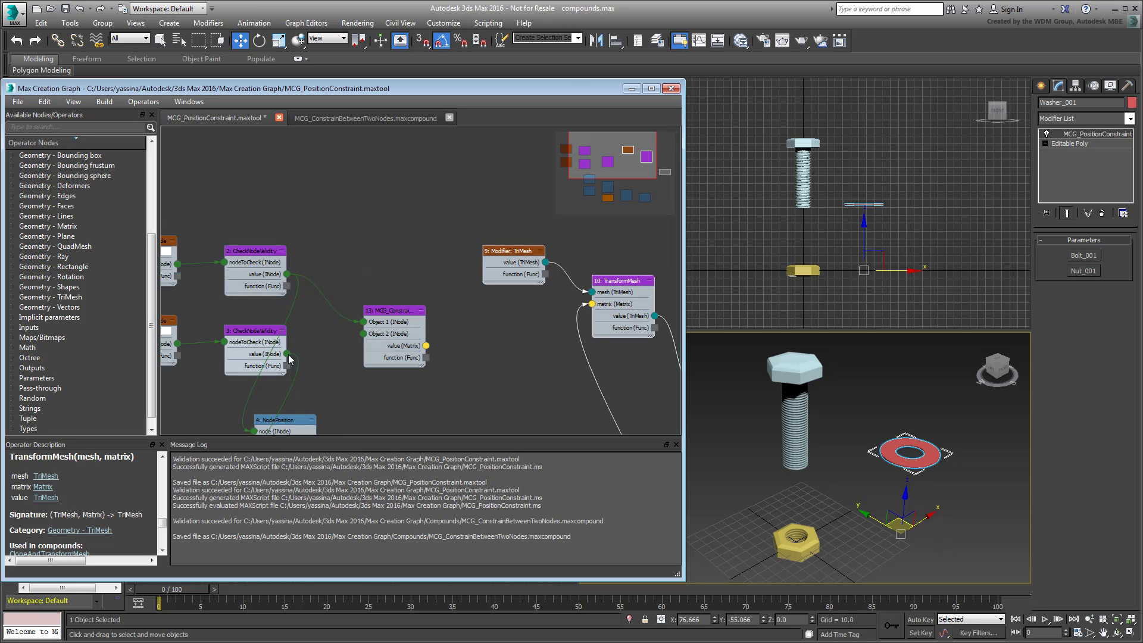
left_click_drag(287, 354, 589, 303)
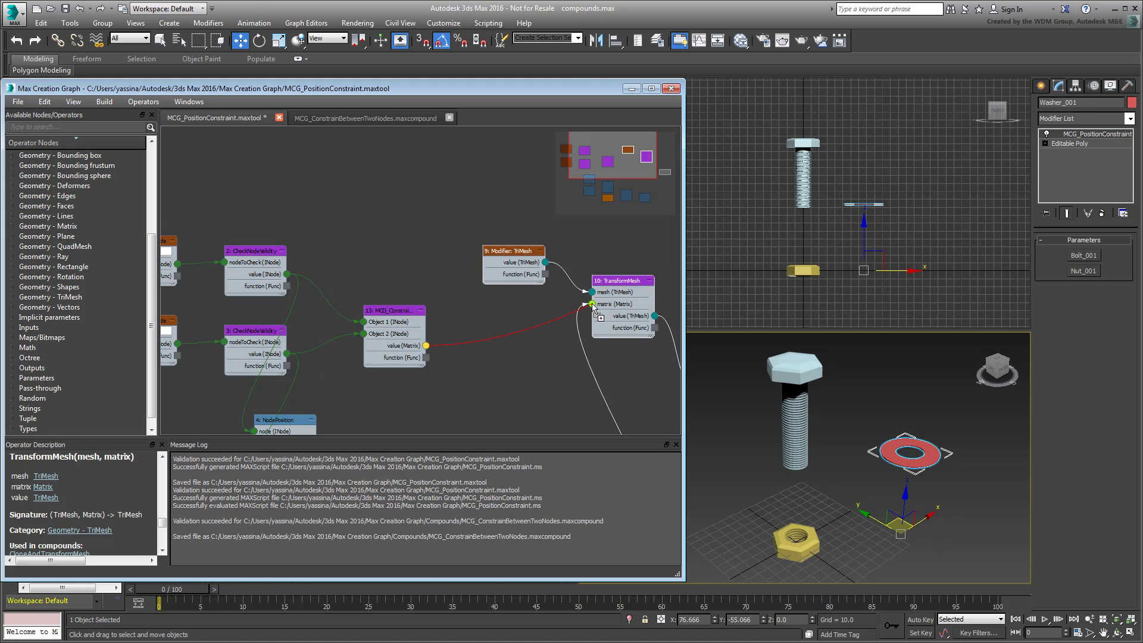
middle_click_drag(464, 350, 453, 335)
scroll(451, 335, "down", 3)
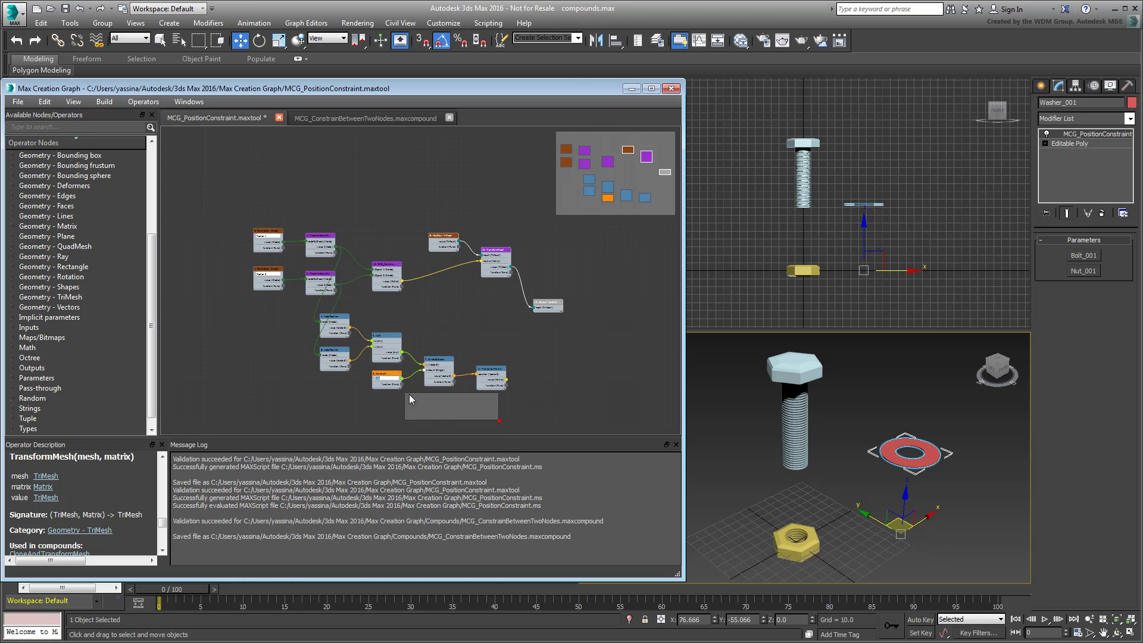
Step: Delete the unused lower averaging node group and fit the remaining graph into view
left_click_drag(492, 420, 317, 324)
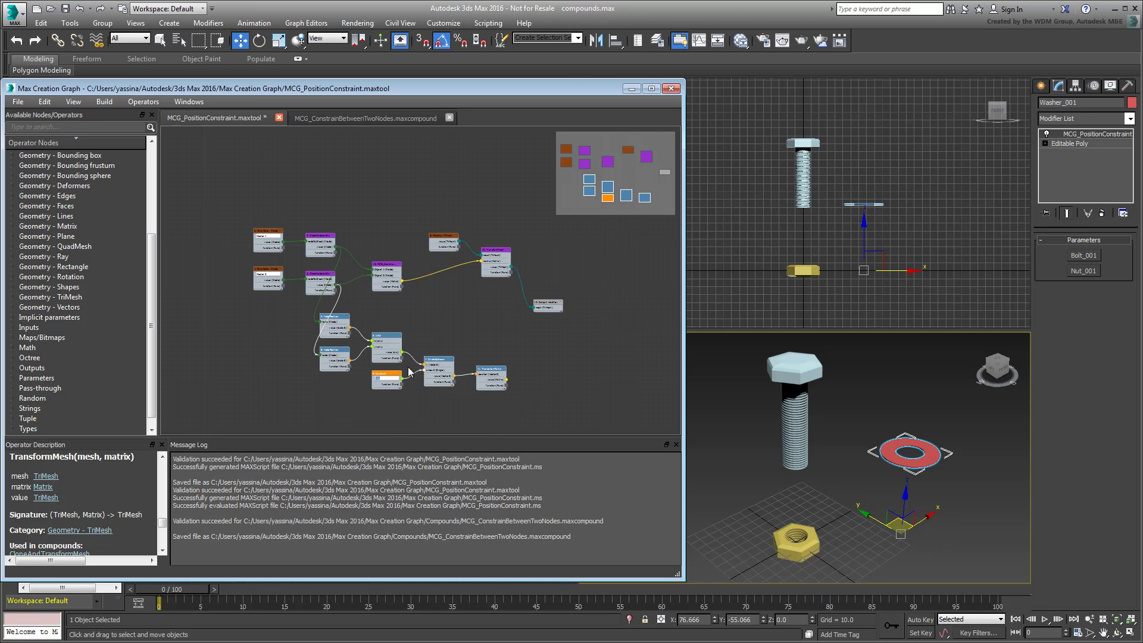
key("Delete")
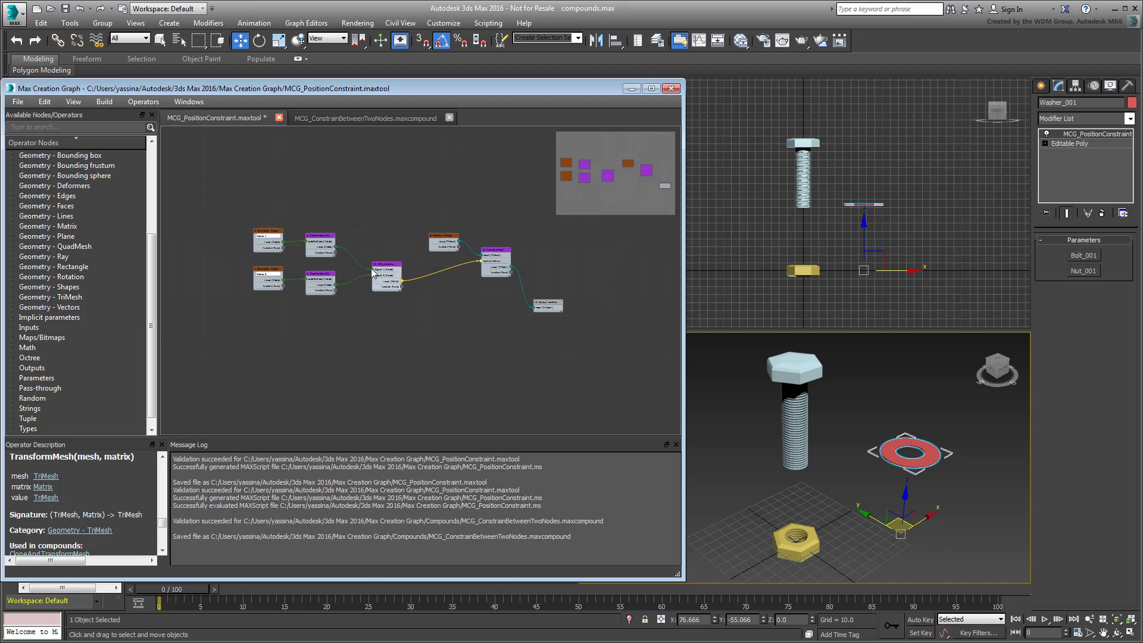
right_click(389, 335)
left_click(420, 498)
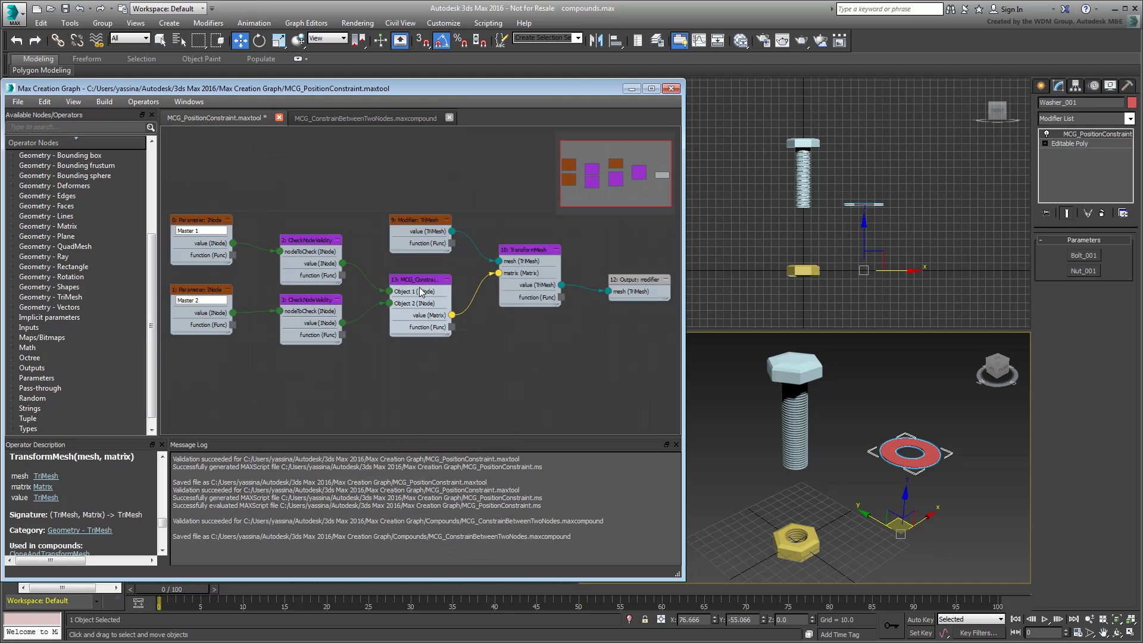
scroll(417, 292, "up", 3)
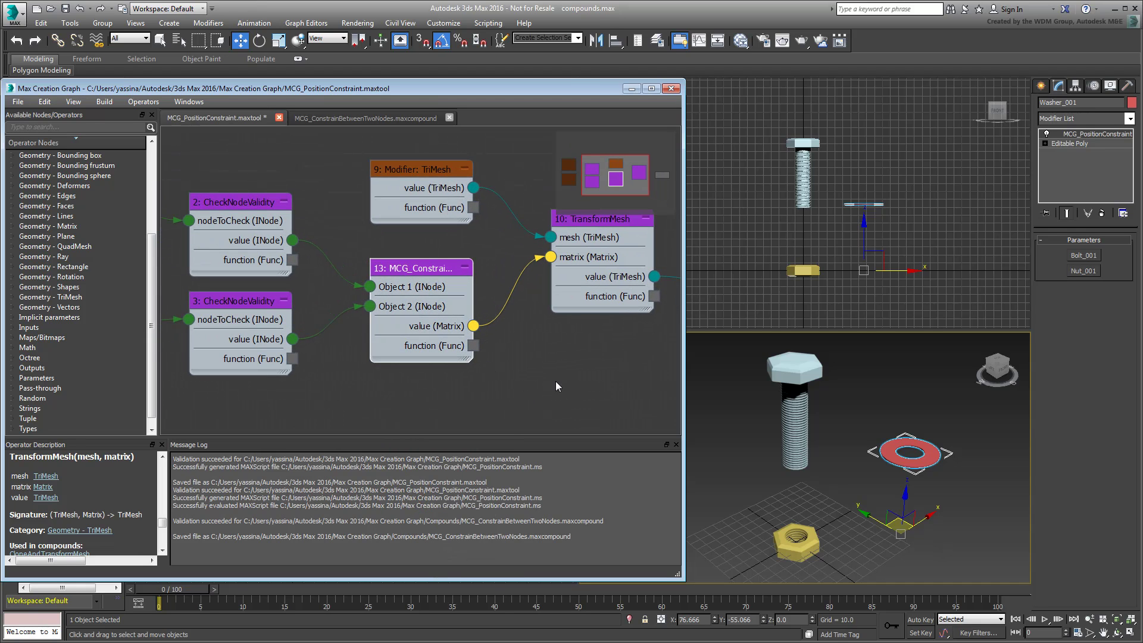
scroll(556, 386, "down", 4)
middle_click_drag(512, 392, 492, 373)
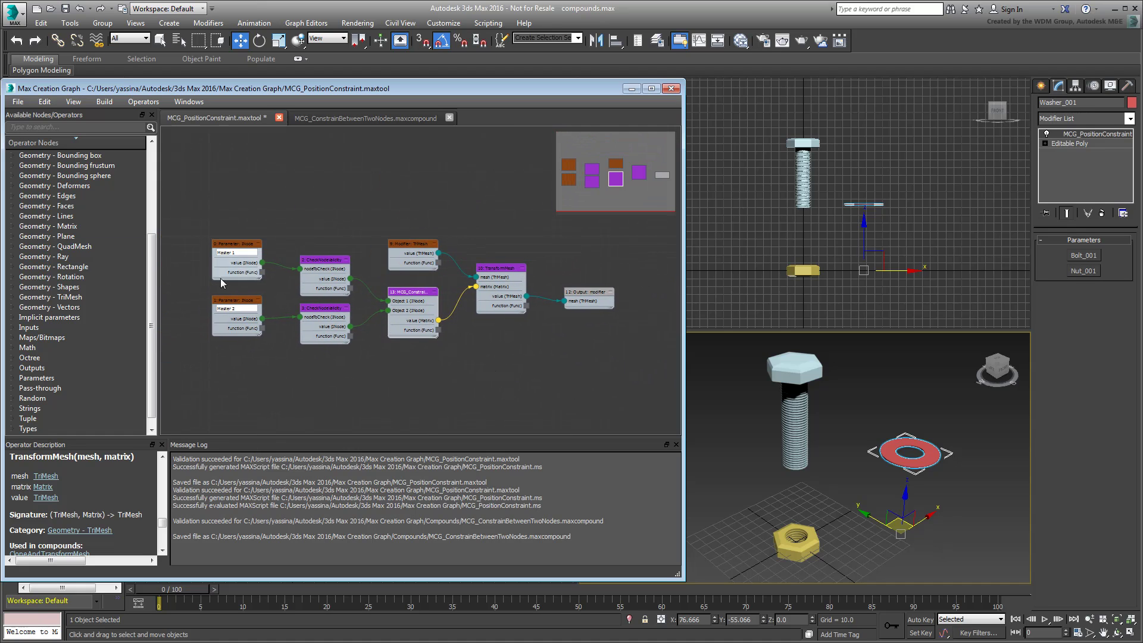
Step: Save the MCG_PositionConstraint tool and evaluate it from the Build menu
left_click(18, 100)
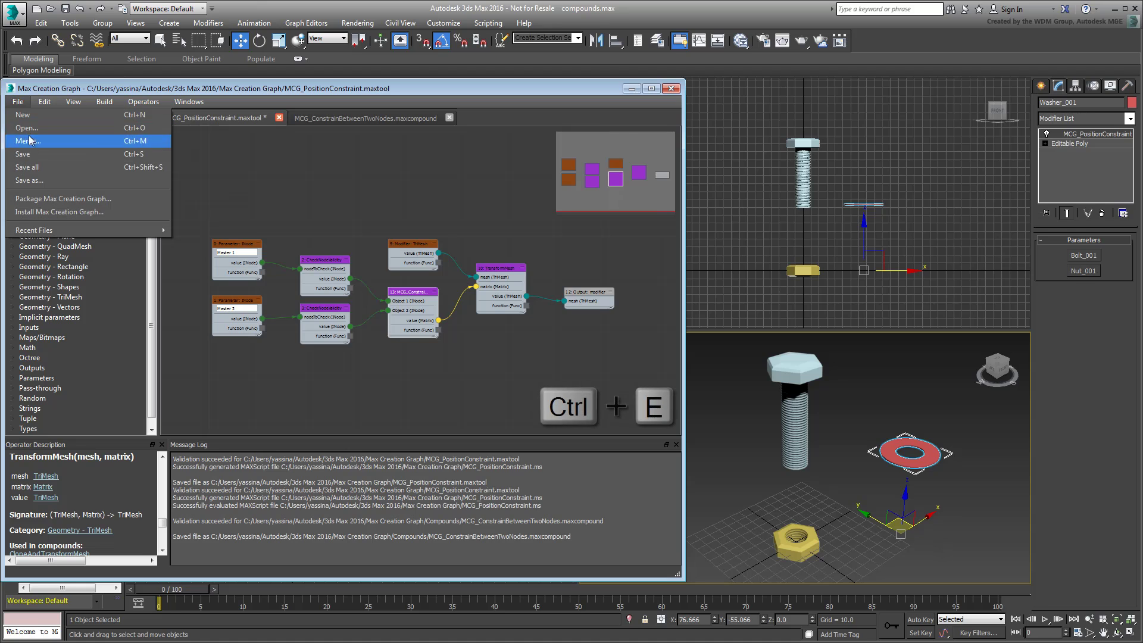
left_click(24, 153)
left_click(103, 101)
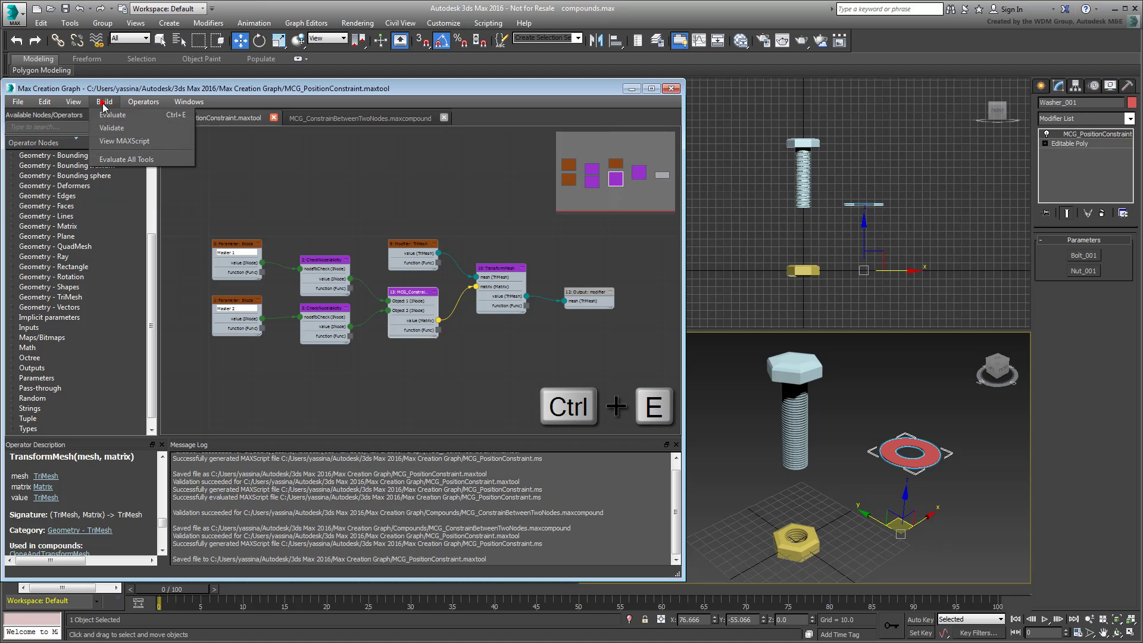
left_click(121, 117)
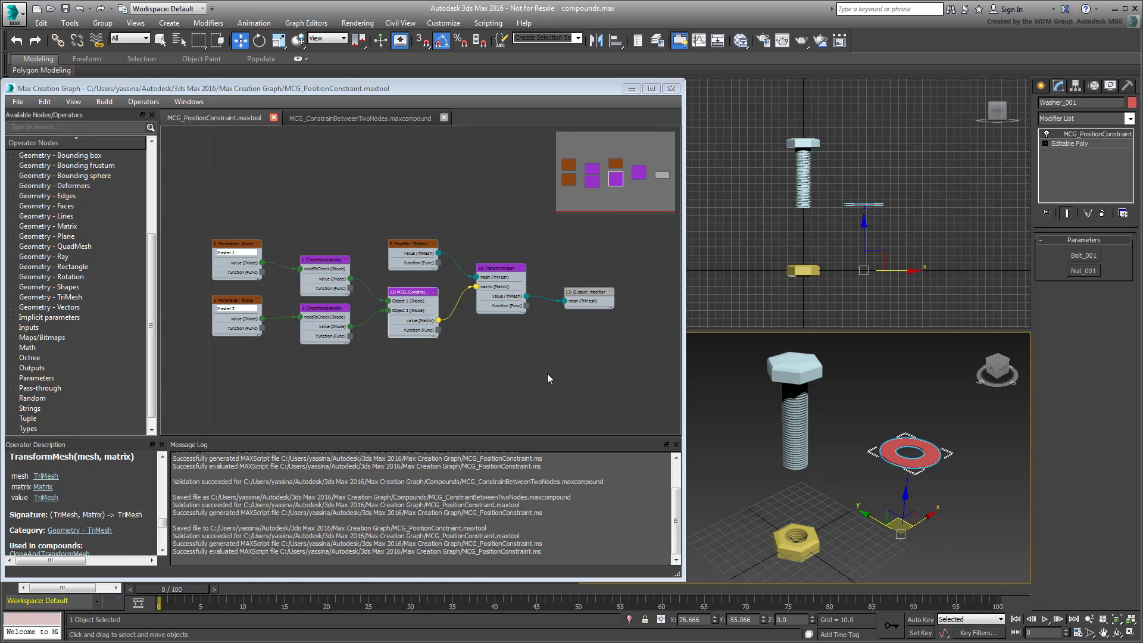
Step: Remove and re-add the MCG_PositionConstraint modifier on the washer, picking Bolt_001 and Nut_001 as masters
left_click(1101, 212)
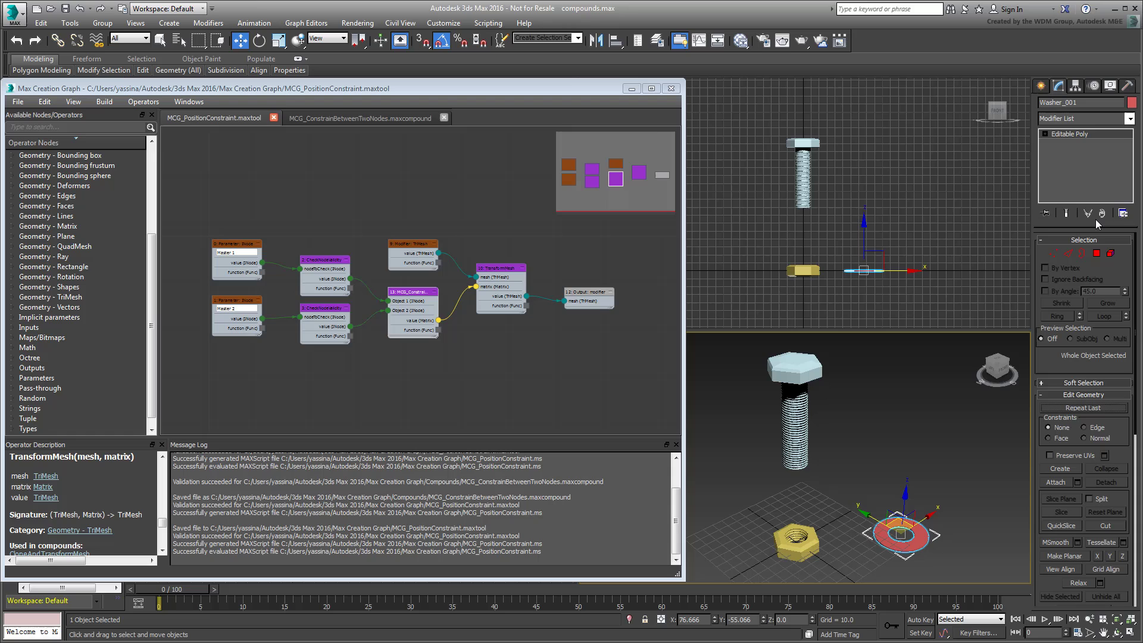
left_click(1130, 118)
left_click_drag(1131, 143, 1124, 306)
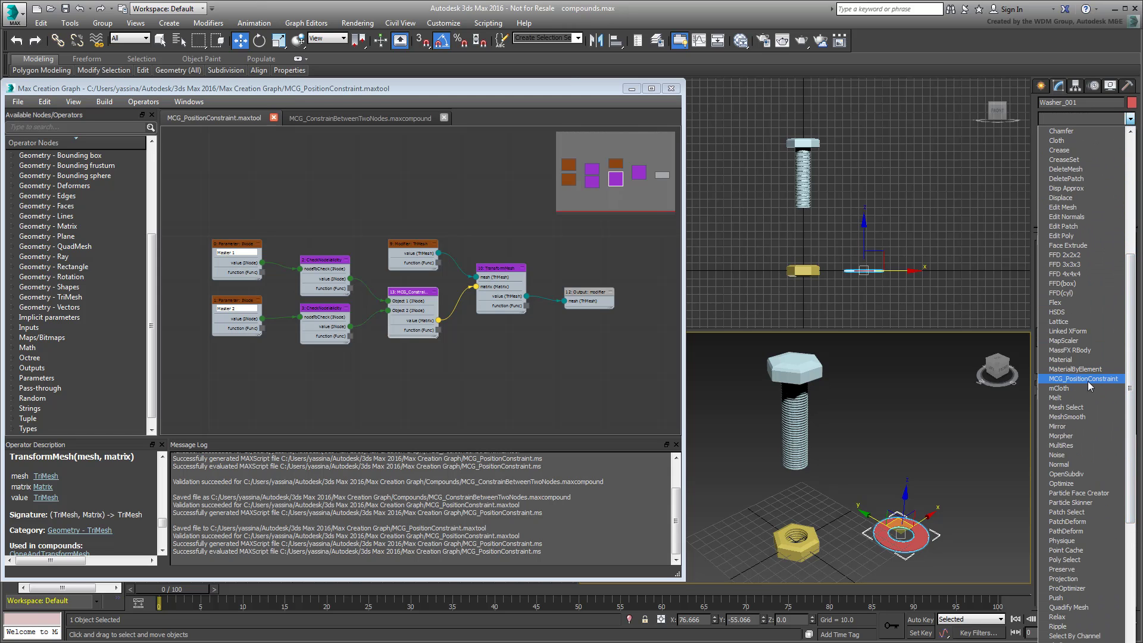
left_click(1087, 381)
left_click(1085, 258)
left_click(798, 411)
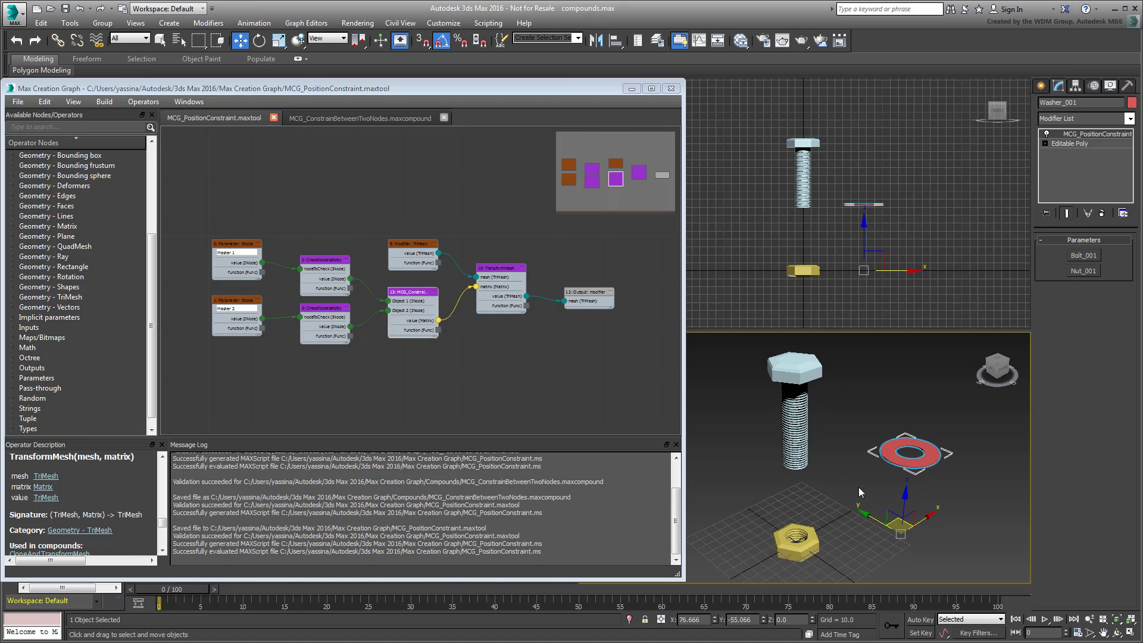
Step: Move the bolt, nut and washer to test the rebuilt constraint
left_click(797, 428)
mouse_move(804, 376)
left_mouse_down()
mouse_move(843, 384)
mouse_move(809, 357)
left_mouse_up()
left_click(803, 537)
mouse_move(803, 536)
left_mouse_down()
mouse_move(841, 491)
mouse_move(799, 536)
left_mouse_up()
left_click(930, 433)
mouse_move(929, 433)
left_mouse_down()
mouse_move(942, 466)
mouse_move(920, 454)
left_mouse_up()
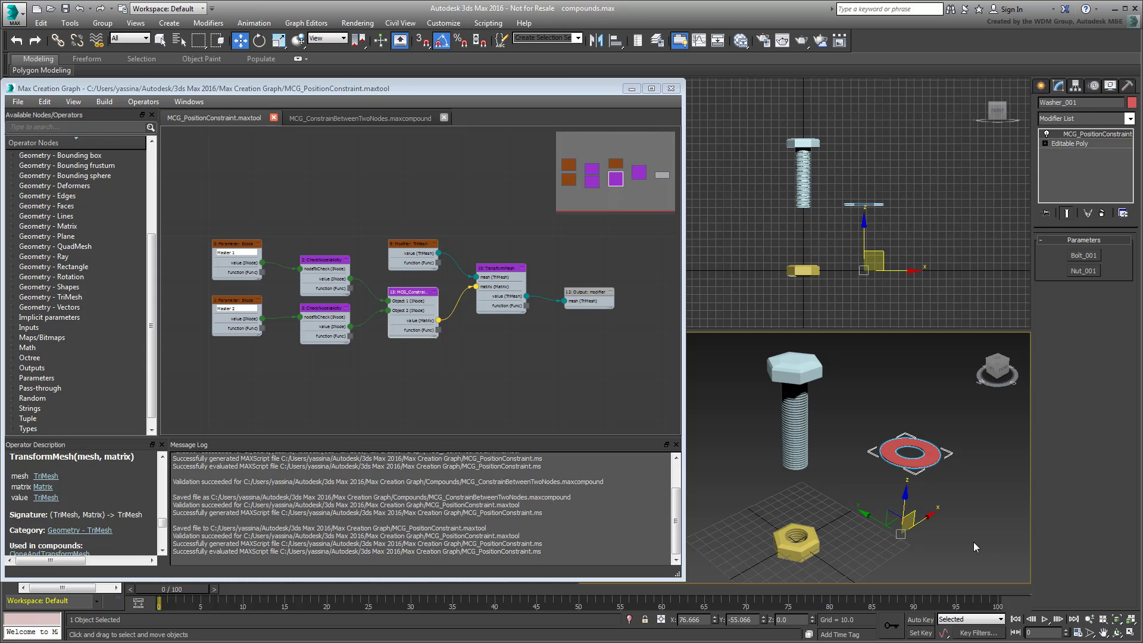
scroll(534, 350, "up", 2)
scroll(501, 349, "up", 2)
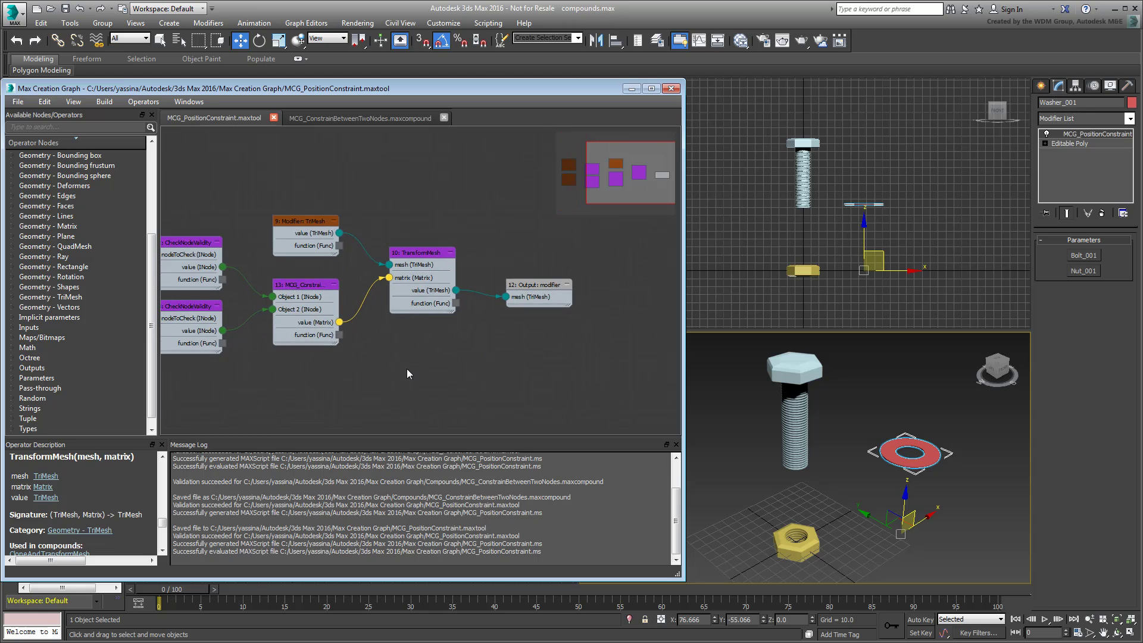
Step: Add a Modifier: Matrix implicit parameter node and a MeshInLocalSpace node below TransformMesh
left_click(12, 316)
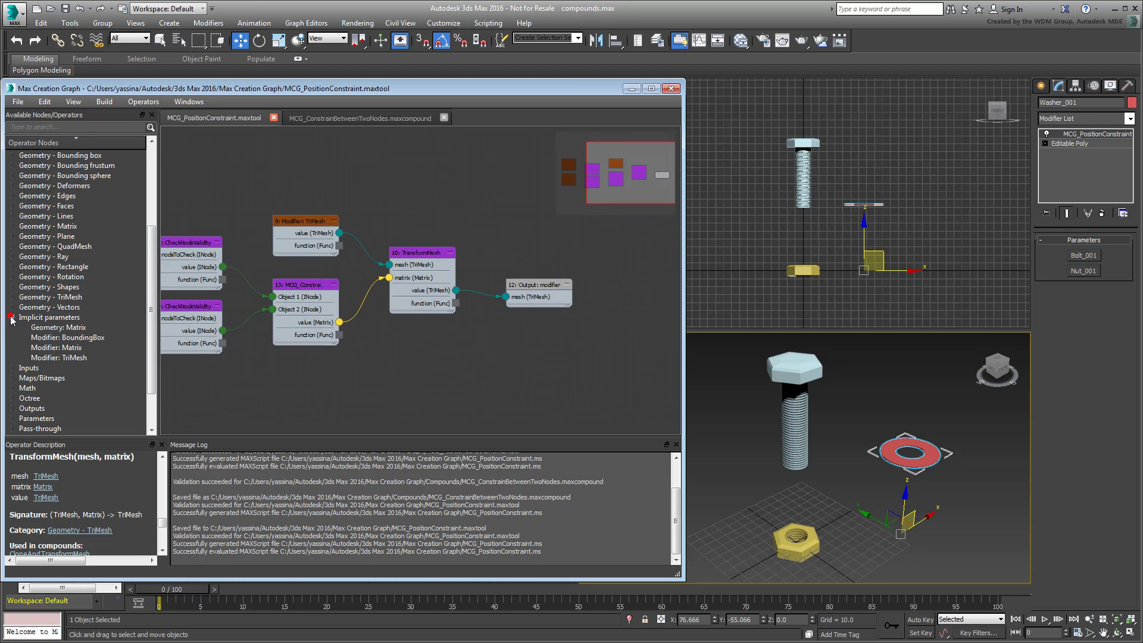
left_click(63, 348)
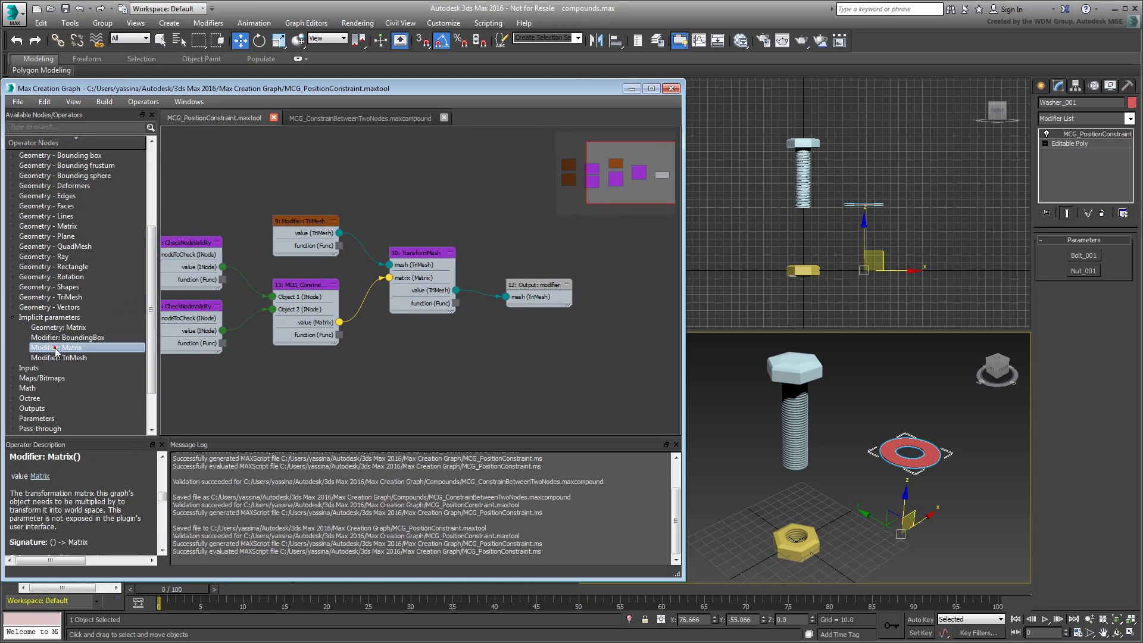
left_click_drag(63, 348, 501, 362)
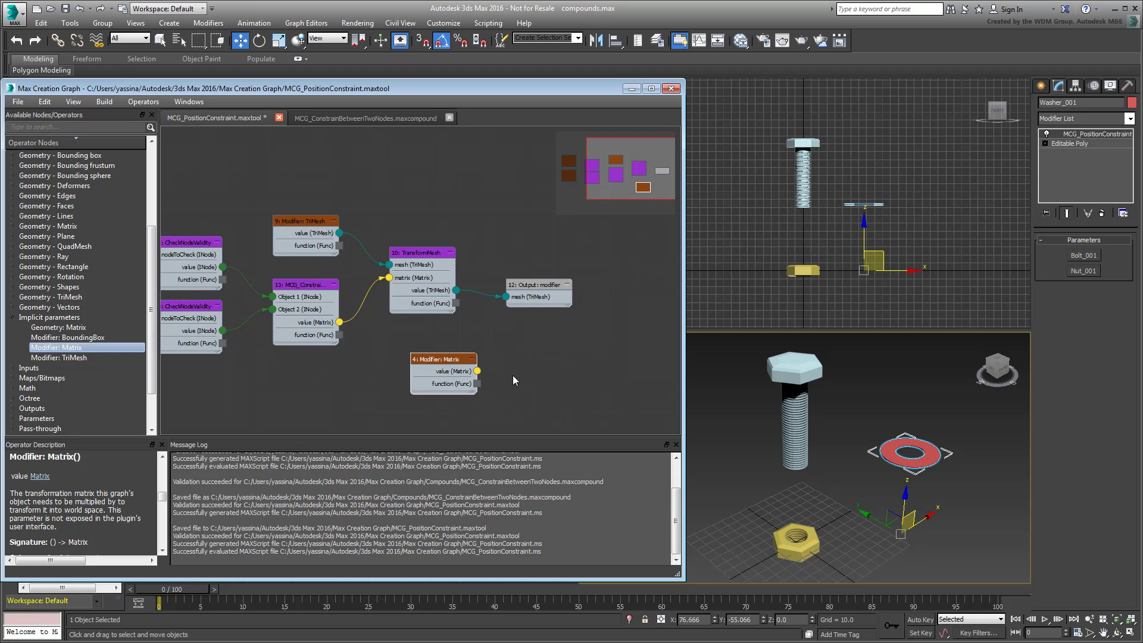
scroll(513, 375, "up", 1)
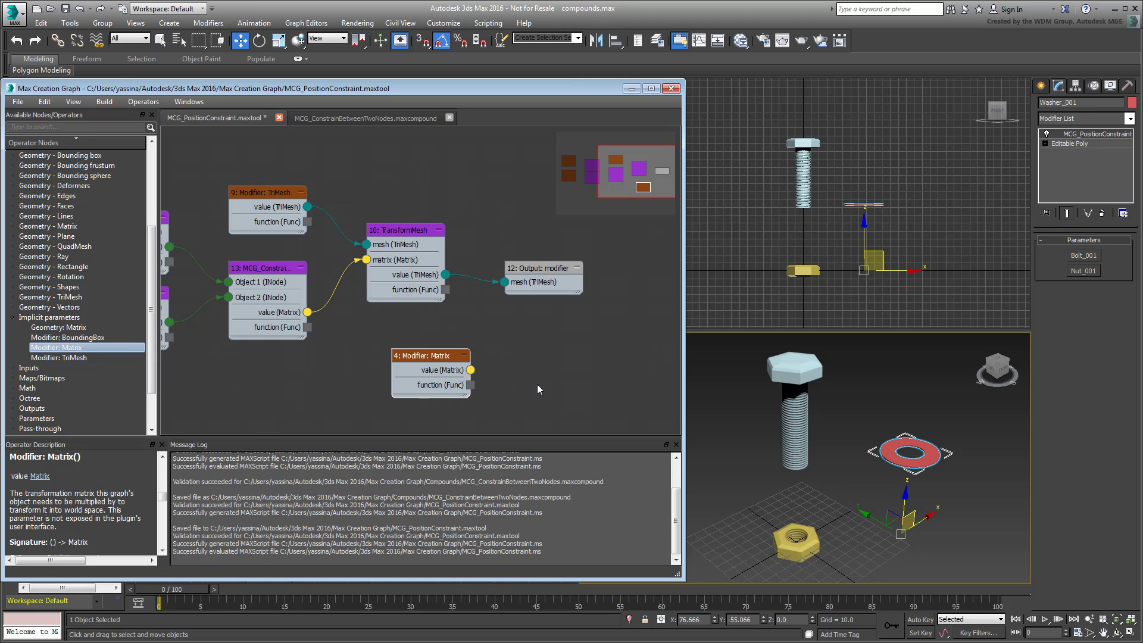
key("x")
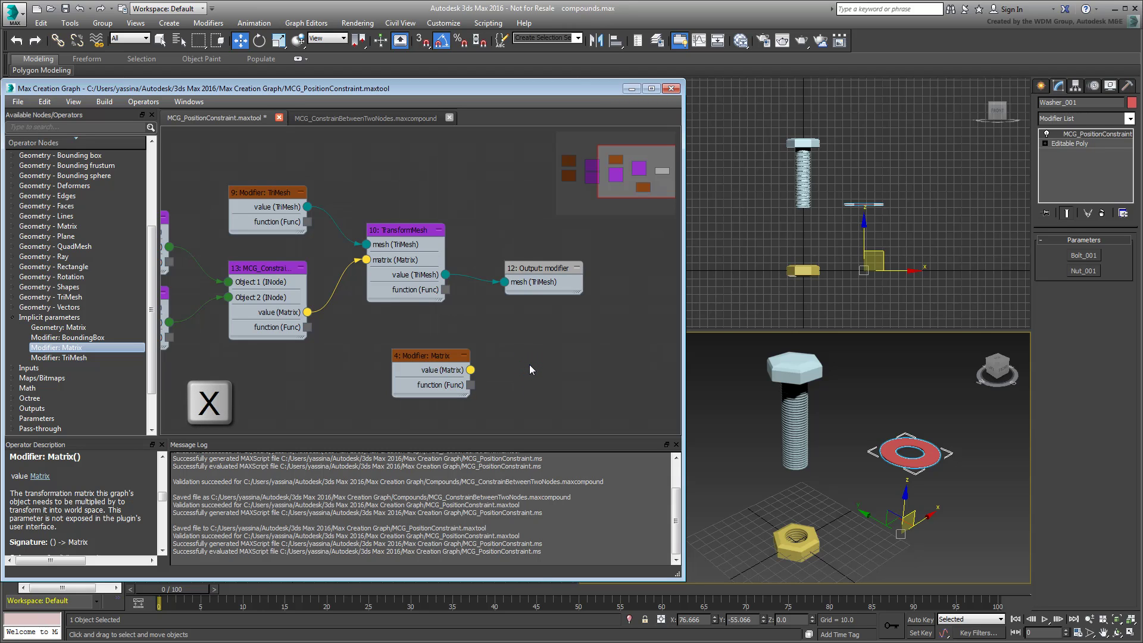
type("meshin")
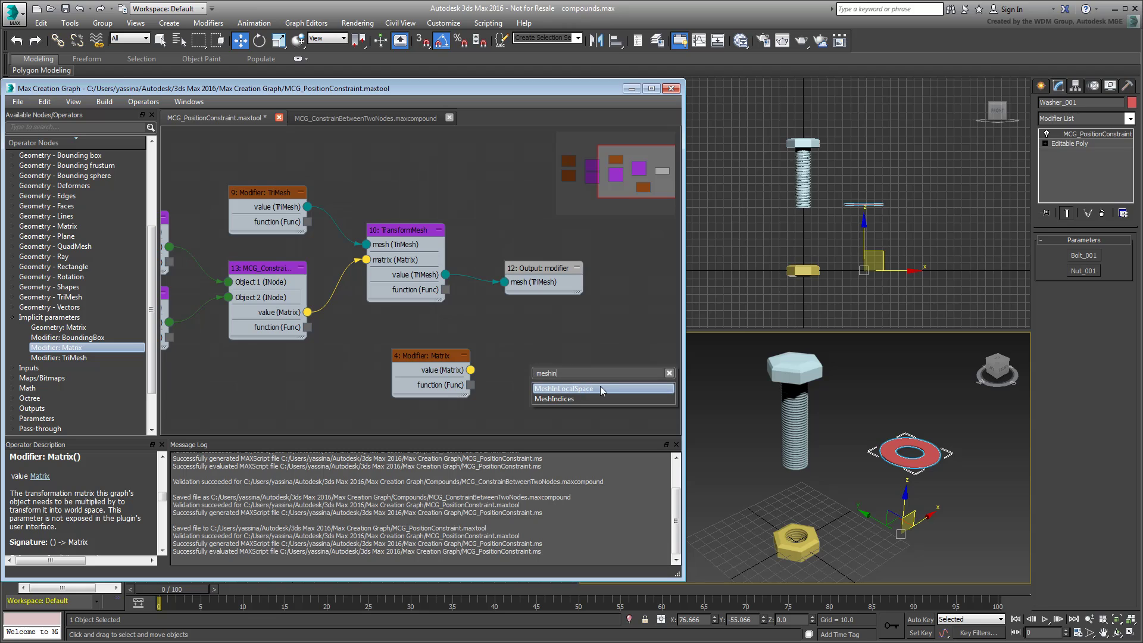
left_click(596, 389)
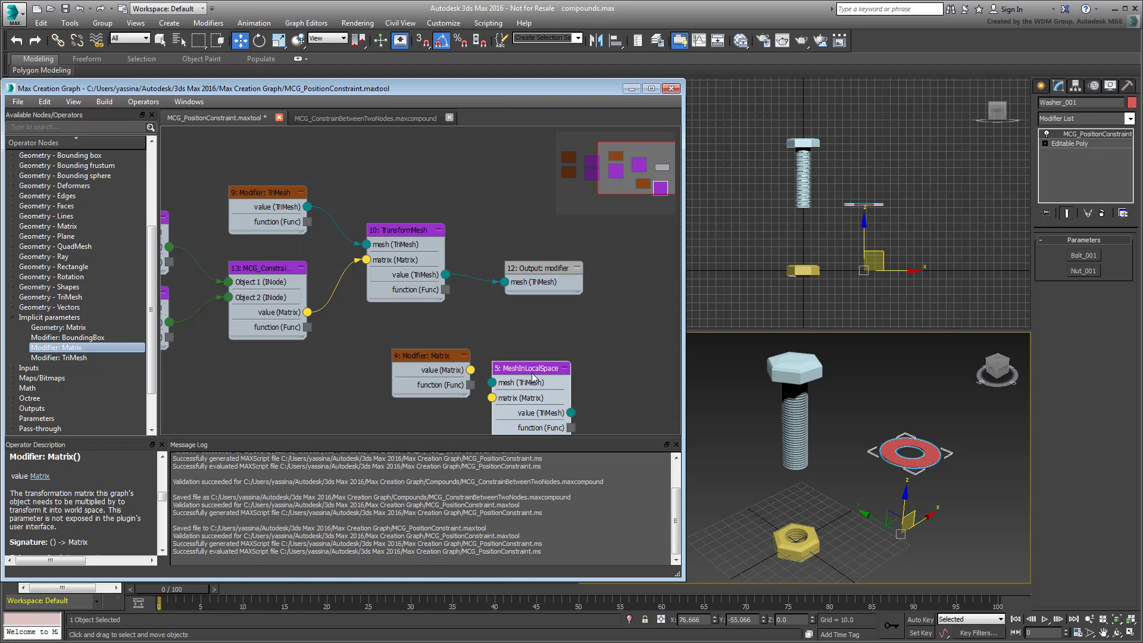
left_click_drag(532, 373, 558, 362)
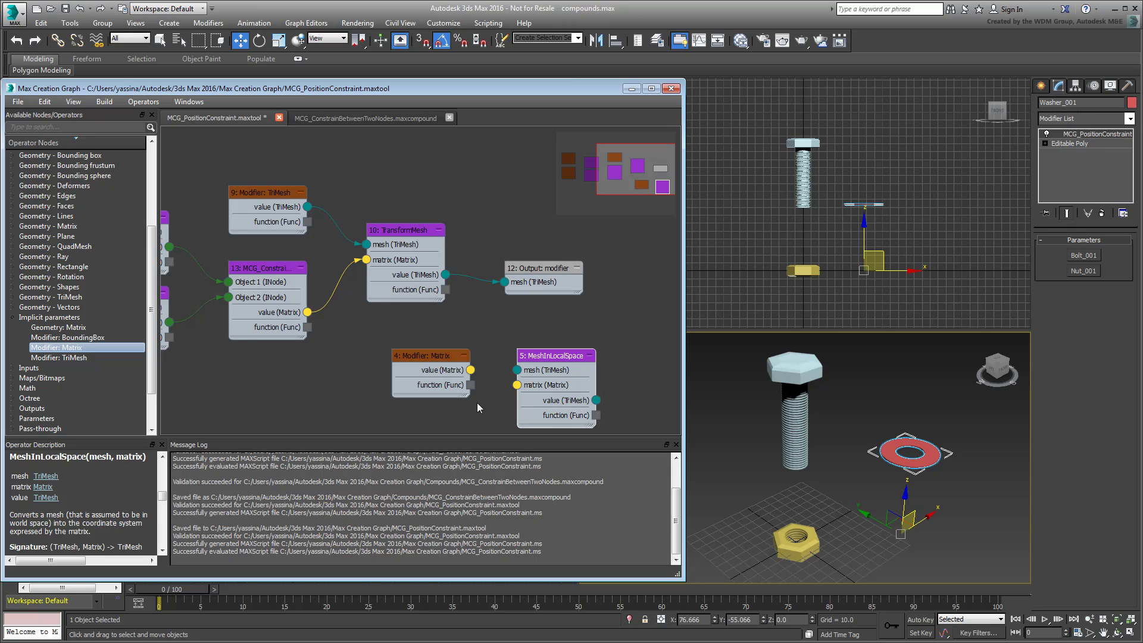
Step: Wire the modifier matrix and TransformMesh result into MeshInLocalSpace feeding the output, then tidy node positions
left_click_drag(471, 370, 518, 384)
mouse_move(446, 273)
left_mouse_down()
mouse_move(487, 347)
mouse_move(518, 370)
left_mouse_up()
mouse_move(596, 400)
left_mouse_down()
mouse_move(510, 282)
mouse_move(632, 268)
left_mouse_up()
scroll(497, 334, "down", 2)
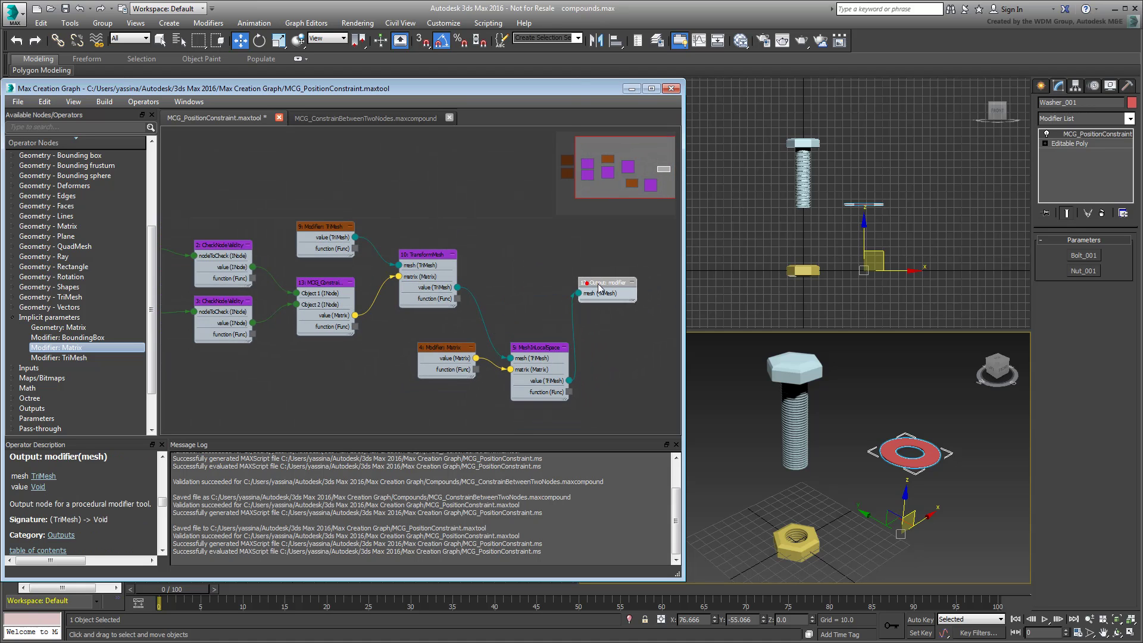
left_click_drag(540, 368, 521, 322)
left_click_drag(446, 349, 435, 331)
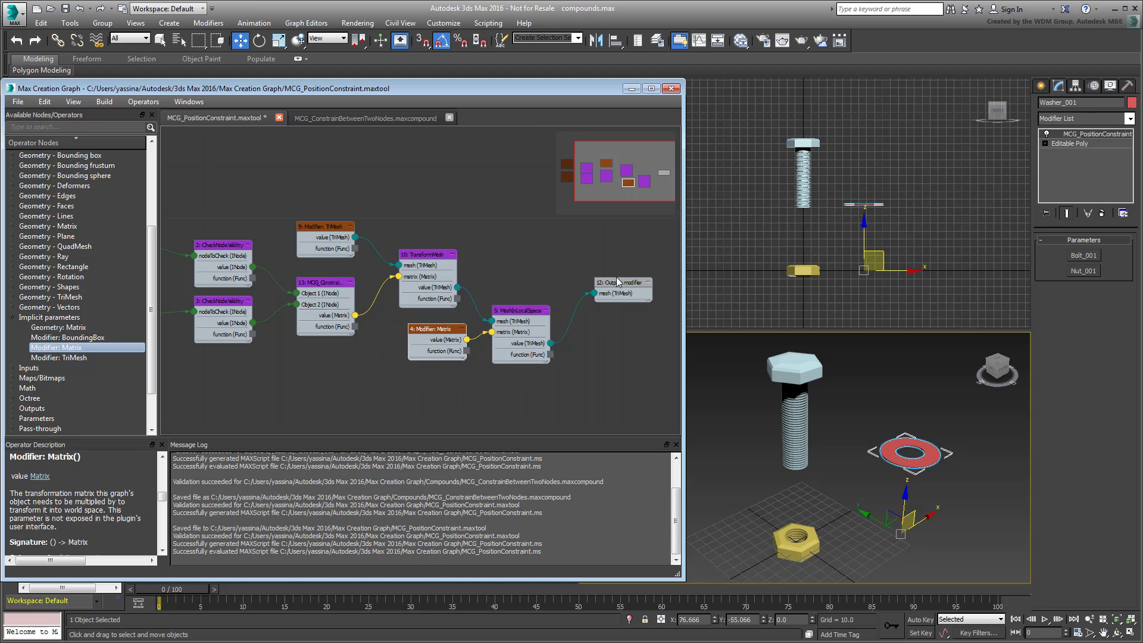
left_click_drag(621, 284, 604, 293)
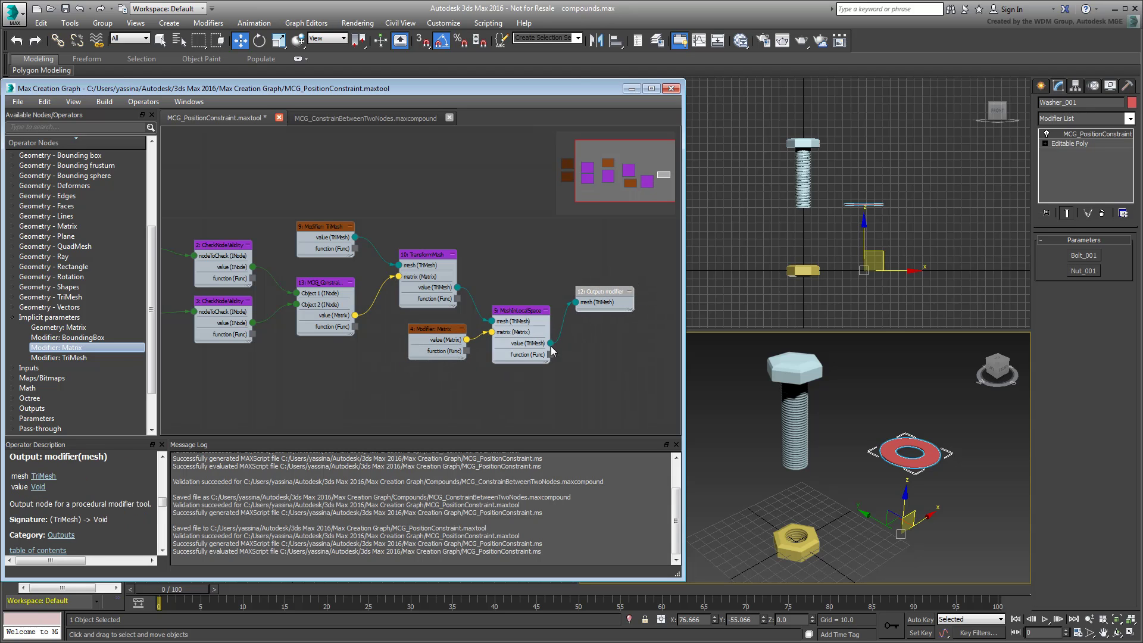
Step: Save the MCG tool and evaluate it so the washer modifier updates
left_click(24, 103)
left_click(28, 152)
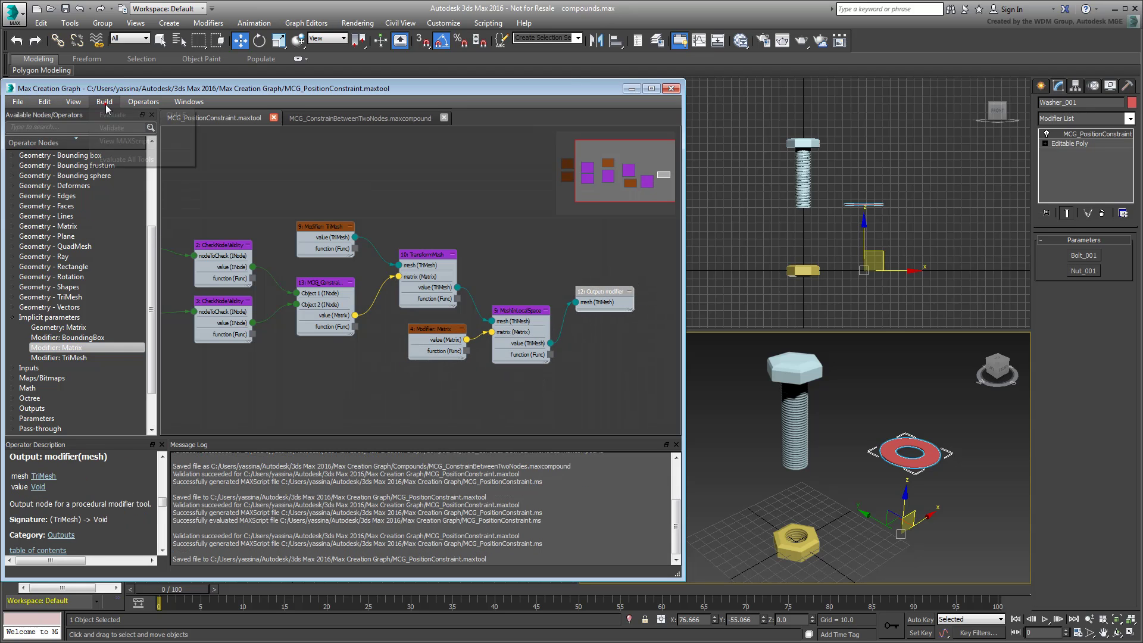
left_click(114, 115)
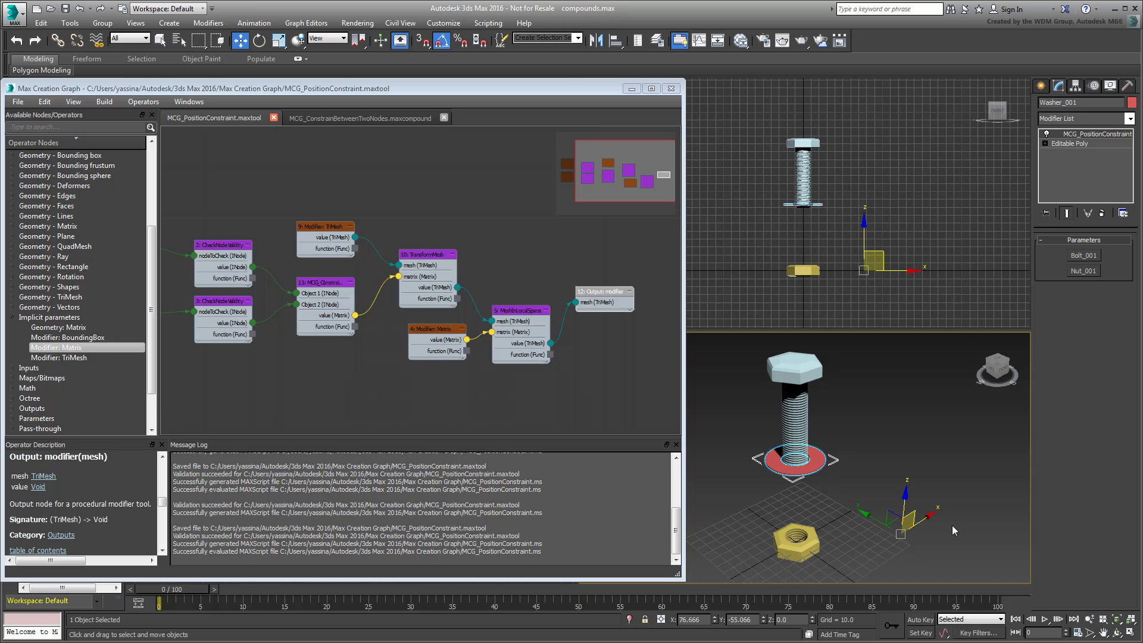
Step: Move the helper, bolt and nut in the viewport to confirm the washer stays midway between them
mouse_move(915, 517)
left_mouse_down()
mouse_move(868, 449)
mouse_move(916, 506)
left_mouse_up()
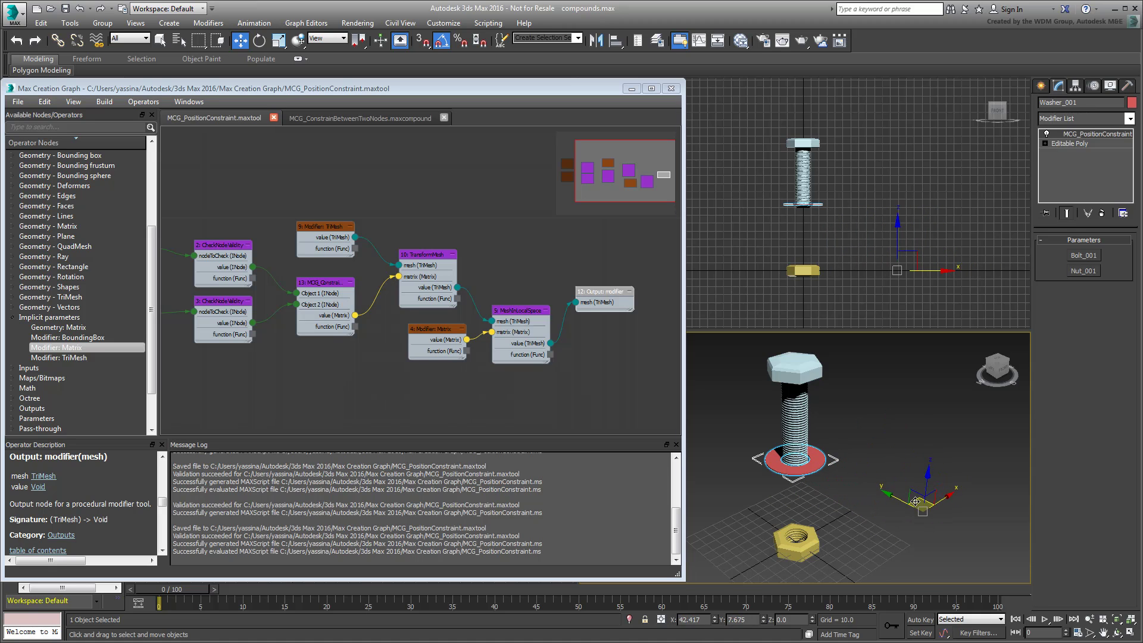
mouse_move(794, 358)
left_mouse_down()
mouse_move(784, 407)
mouse_move(794, 333)
left_mouse_up()
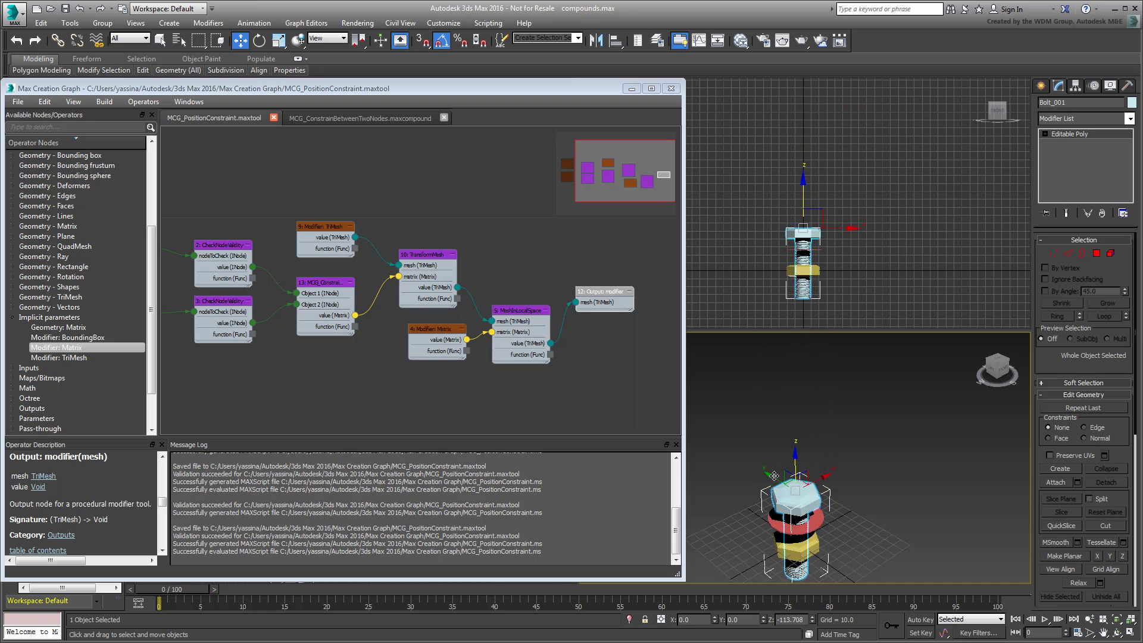
mouse_move(797, 540)
left_mouse_down()
mouse_move(809, 452)
mouse_move(796, 541)
left_mouse_up()
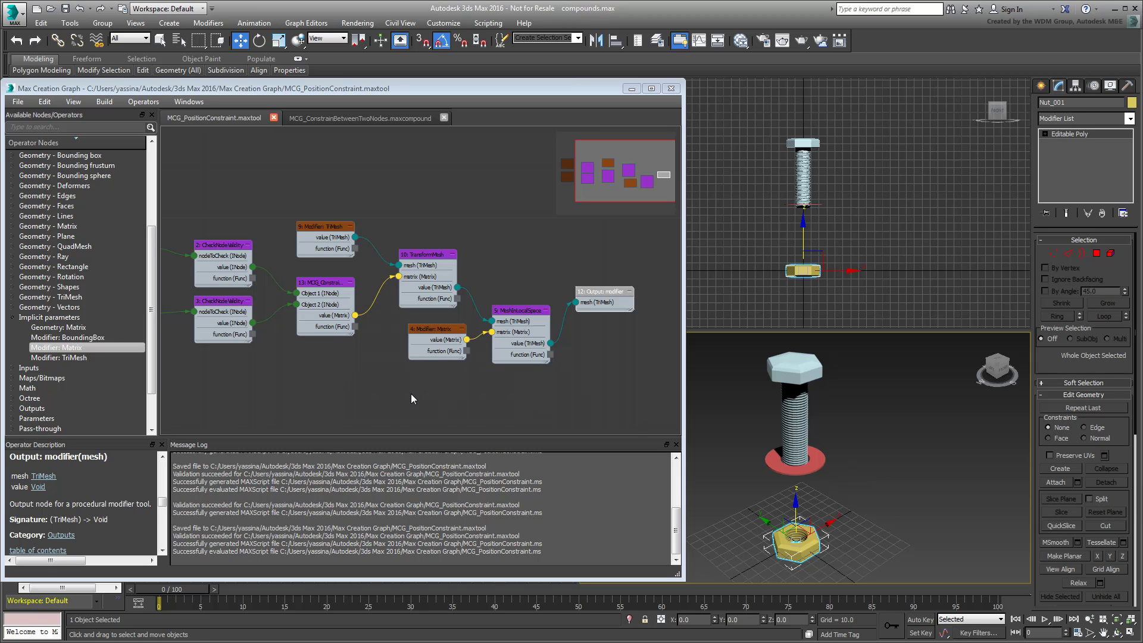
Step: In the ConstrainBetweenTwoNodes compound, add a Lerp node and delete the Add, Constant and DivideByScalar nodes
left_click(355, 118)
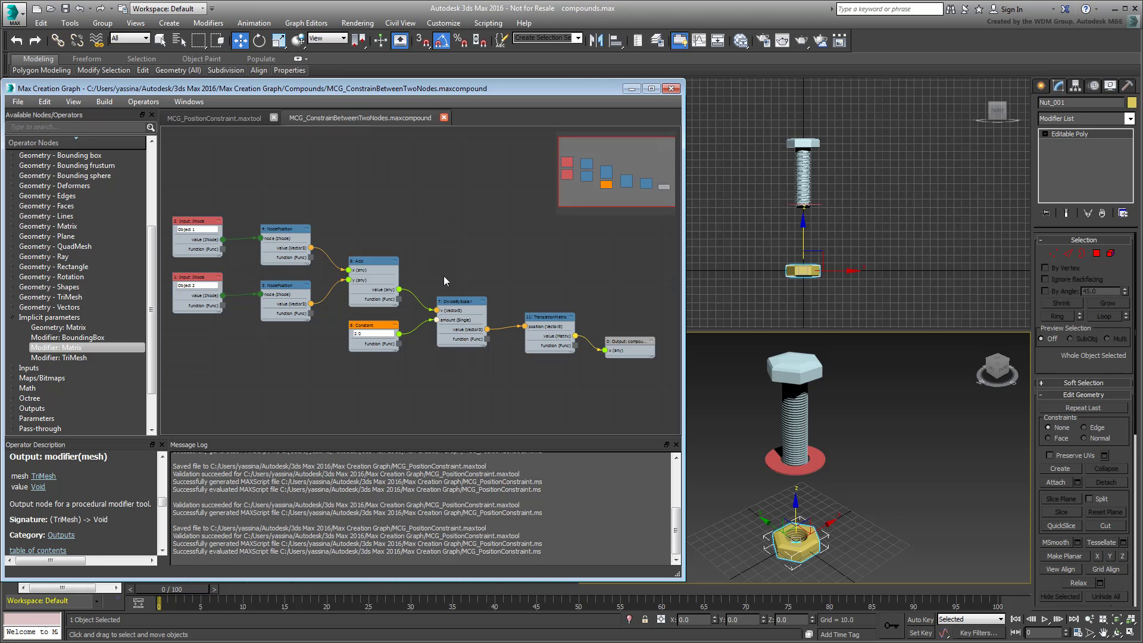
type("x")
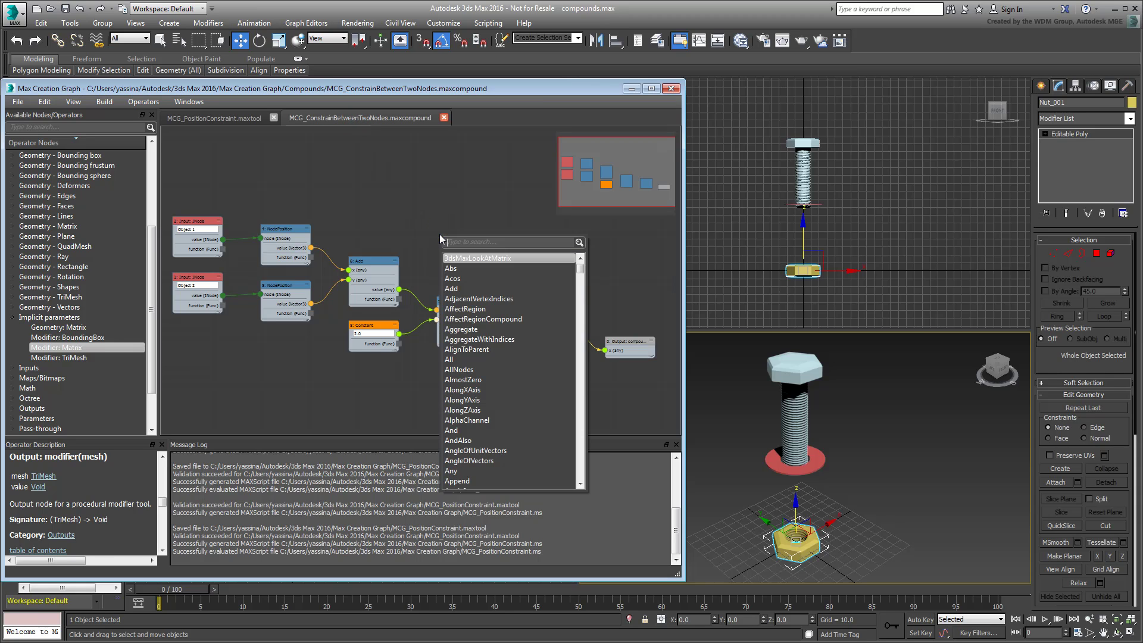
type("lerp")
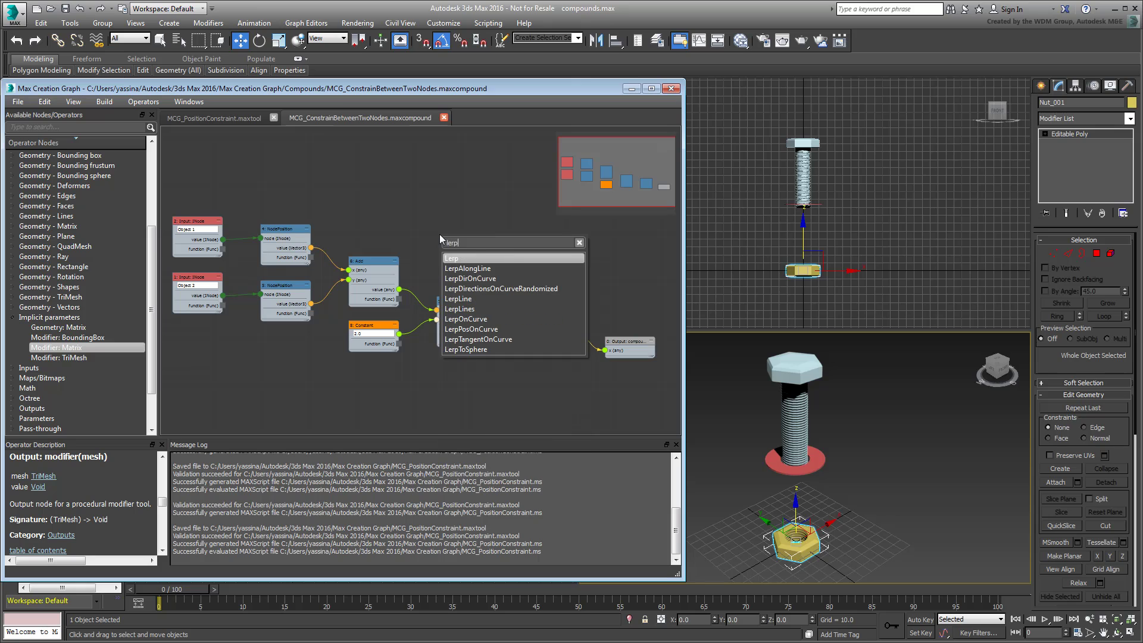
left_click(446, 265)
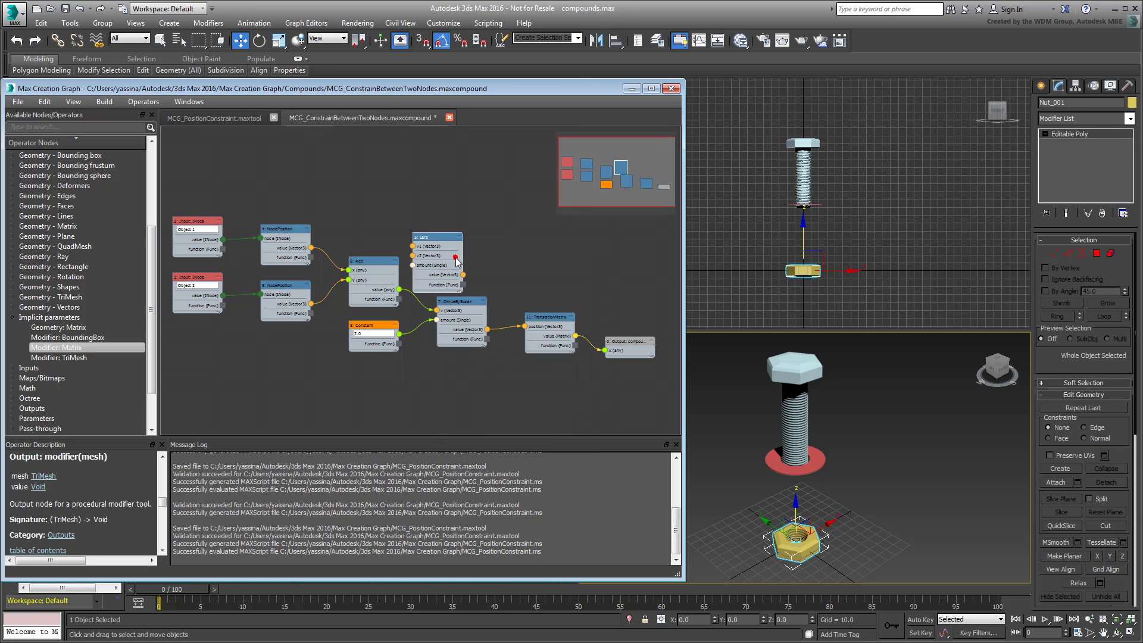
left_click_drag(437, 247, 413, 191)
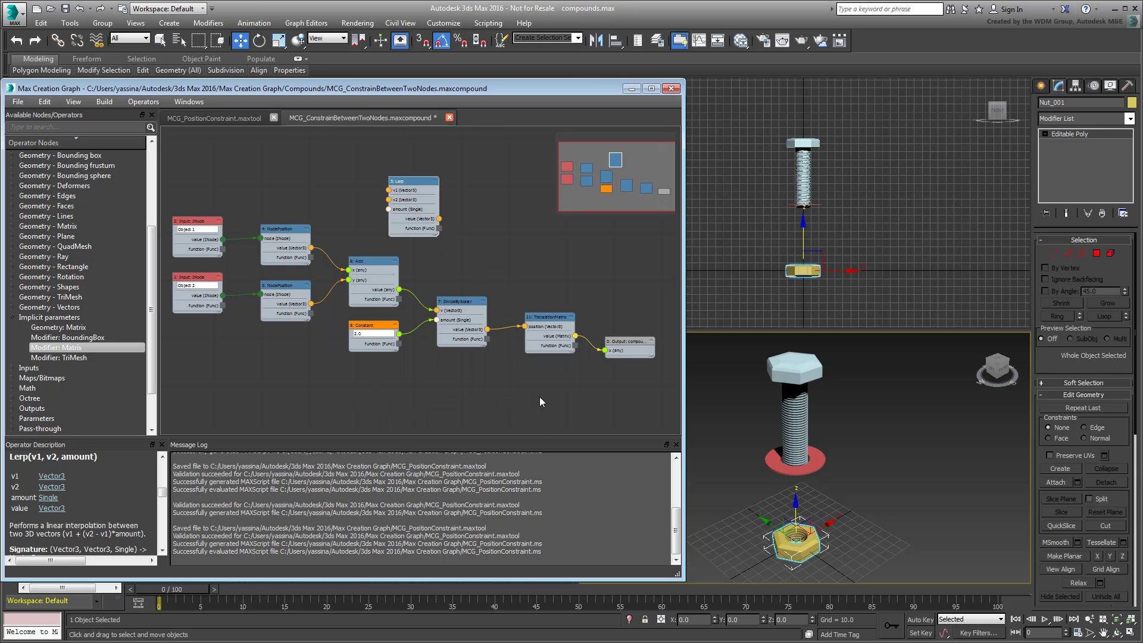
left_click_drag(483, 402, 350, 260)
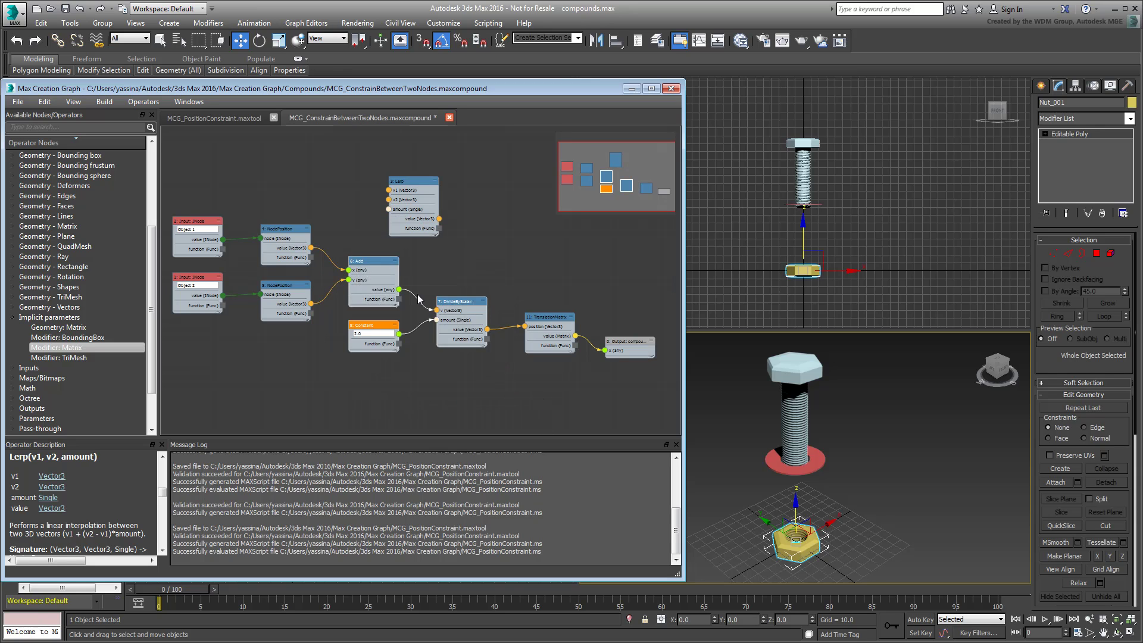
scroll(551, 264, "up", 2)
scroll(529, 292, "up", 2)
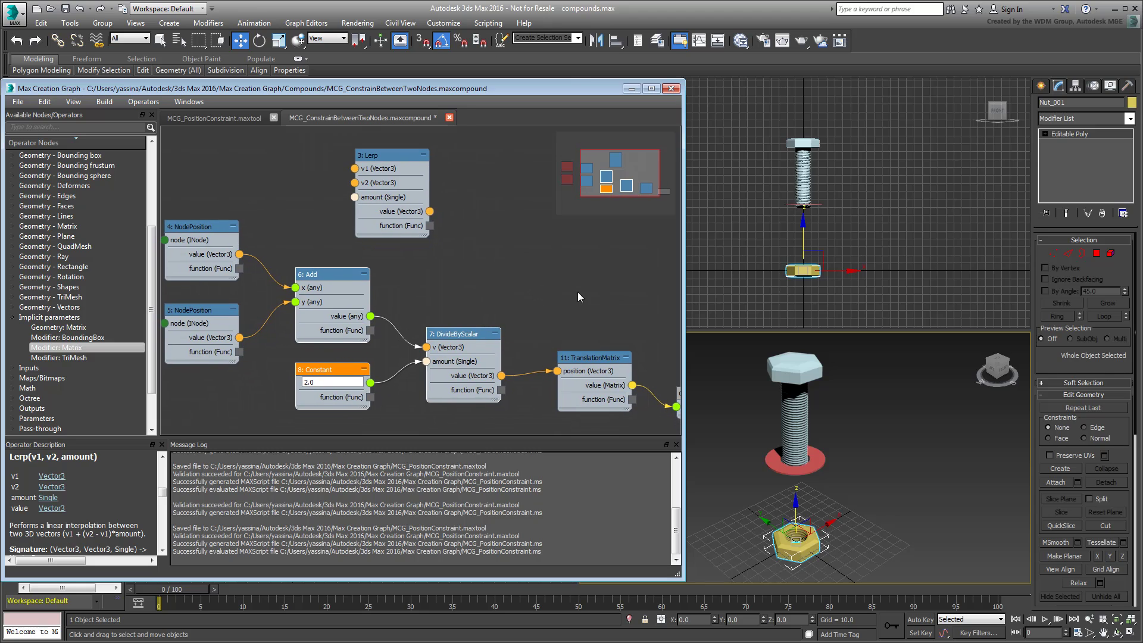
key("Delete")
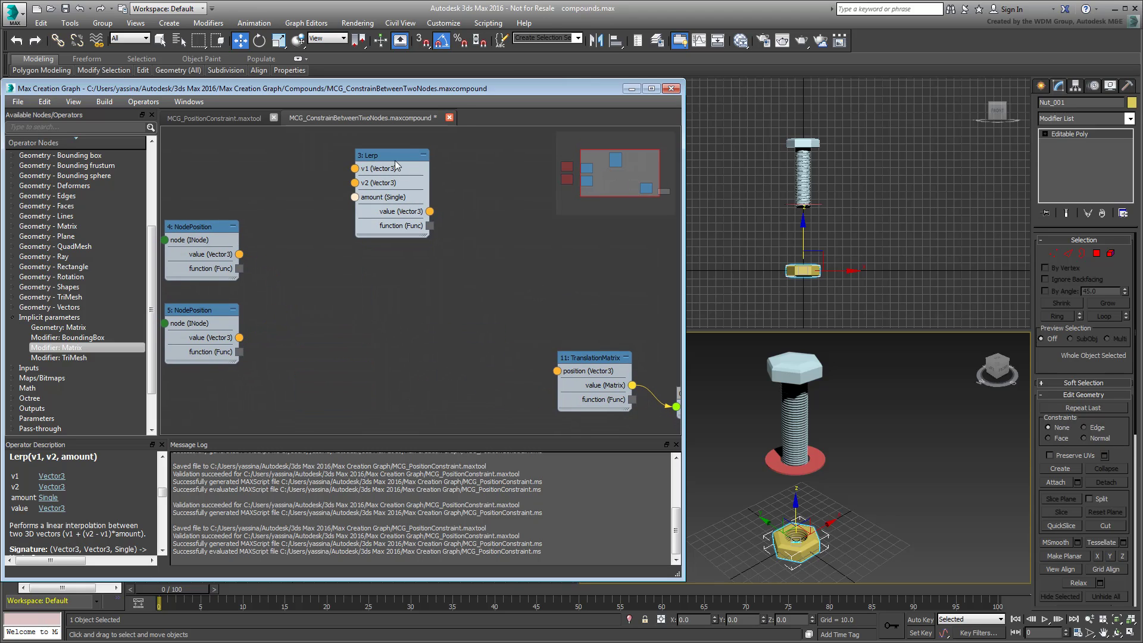
Step: Wire both node positions into Lerp v1/v2 and feed the Lerp result into the TranslationMatrix position
left_click_drag(395, 160, 407, 313)
left_click_drag(239, 254, 368, 323)
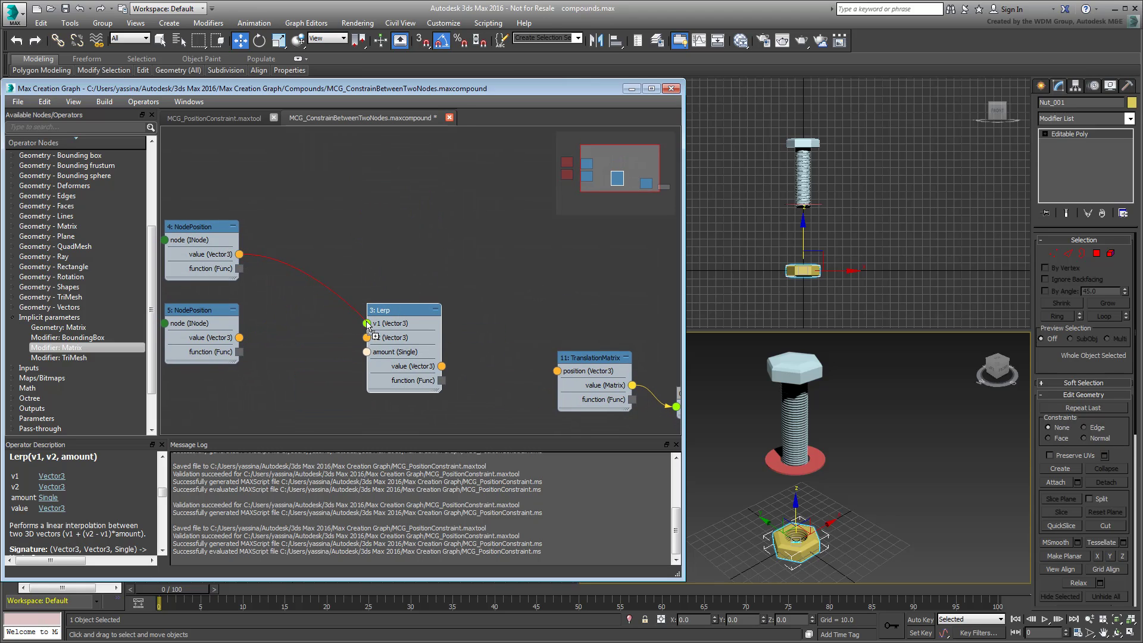
left_click_drag(239, 337, 368, 338)
mouse_move(443, 366)
left_mouse_down()
mouse_move(474, 379)
mouse_move(558, 371)
left_mouse_up()
middle_click_drag(462, 389, 534, 362)
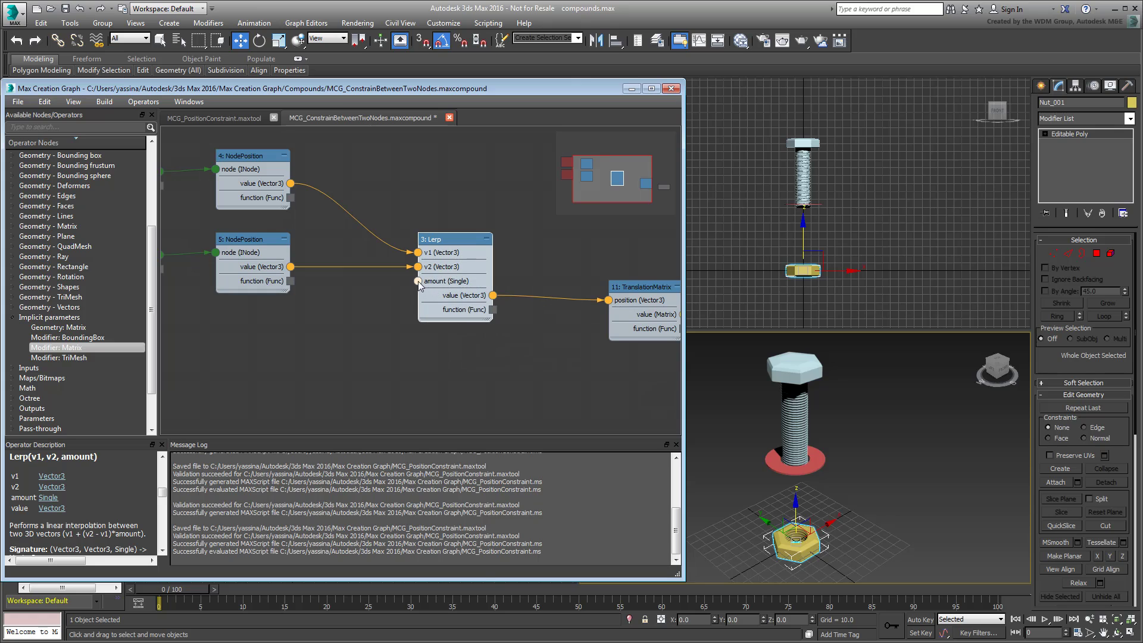
left_click_drag(418, 280, 340, 348)
type("inpu")
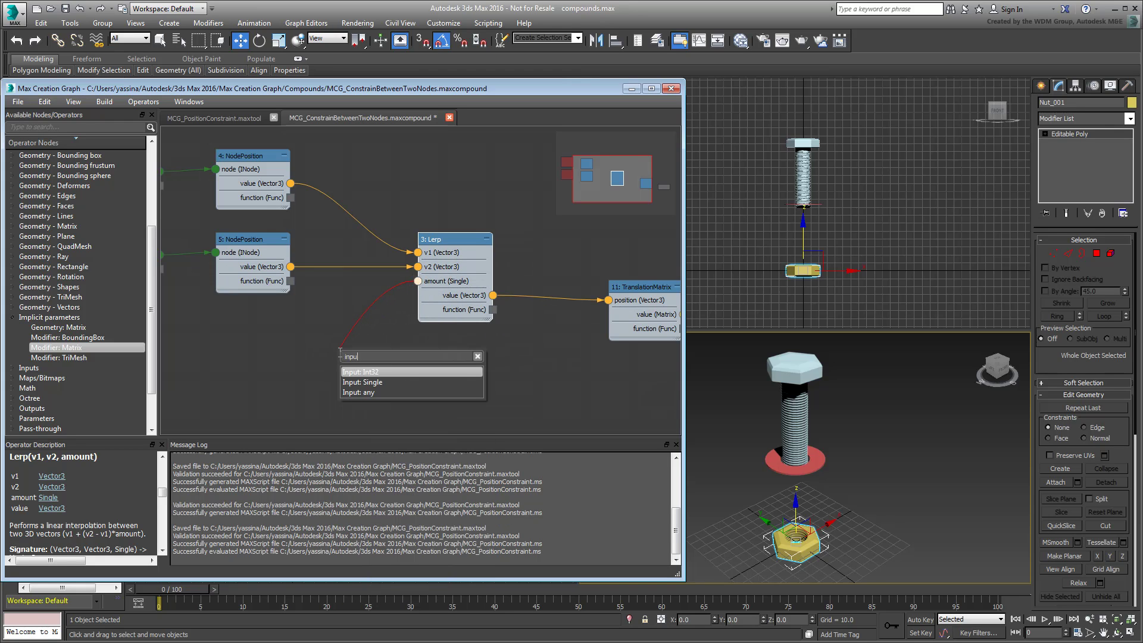
Step: Create a Single input named weight driving the Lerp amount
key("Down")
key("Return")
left_click_drag(332, 347, 252, 336)
double_click(254, 348)
type("weight")
scroll(412, 387, "down", 2)
Step: Fit the graph to view and save the constraint compound
right_click(411, 365)
left_click(438, 513)
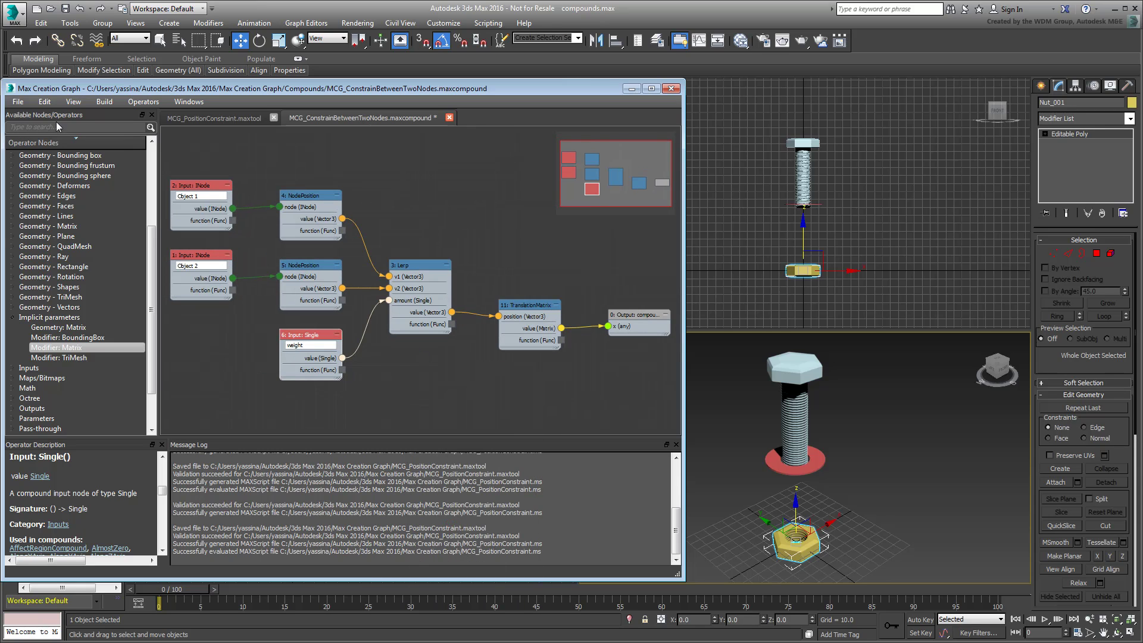
left_click(16, 100)
left_click(25, 153)
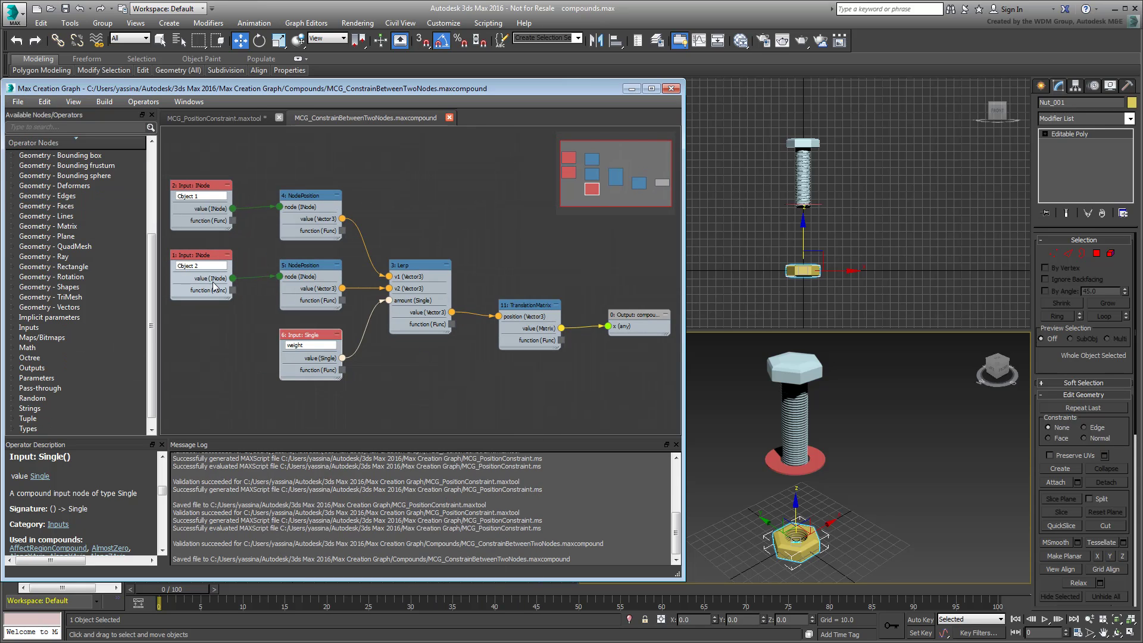
Step: In the PositionConstraint tool graph, reload operators so the constraint node gains a weight input
left_click(219, 119)
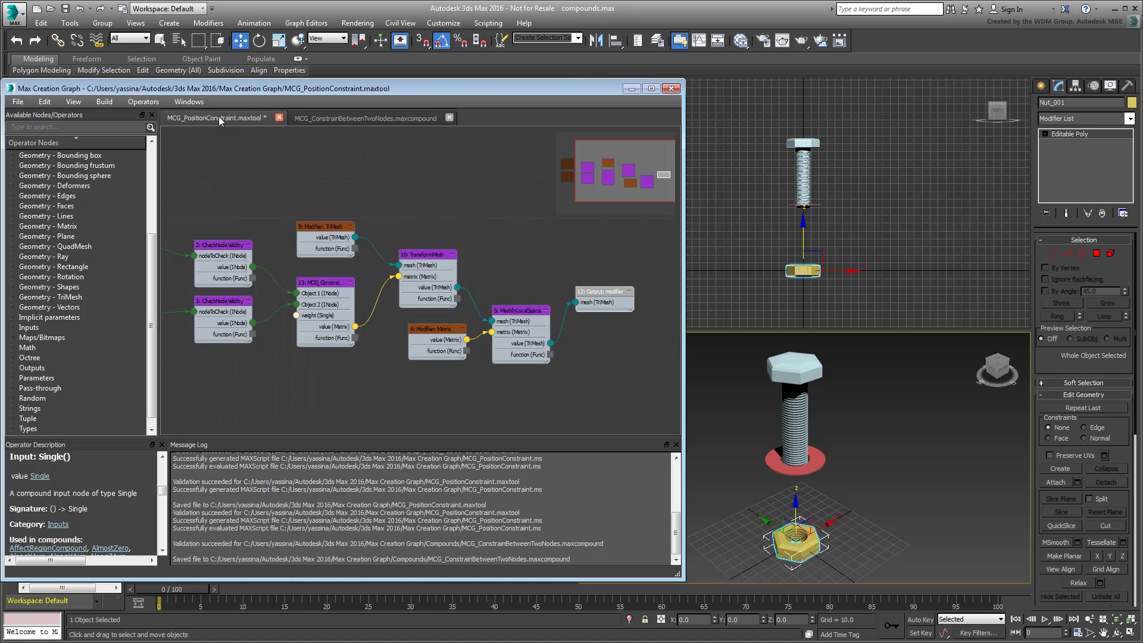
scroll(331, 363, "up", 3)
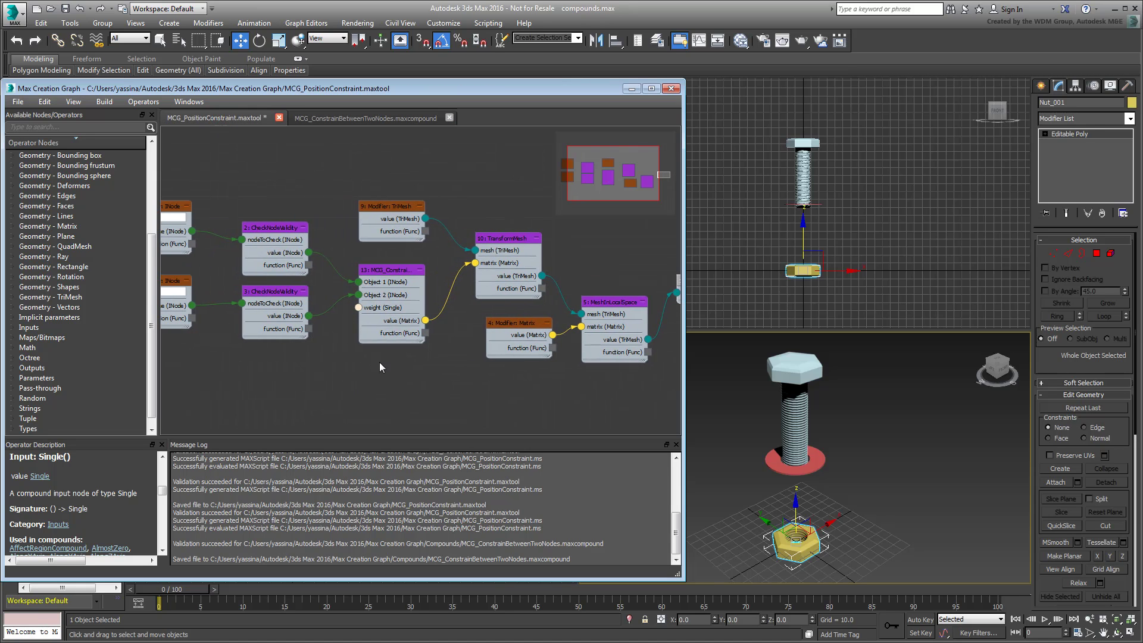
left_click_drag(384, 290, 390, 315)
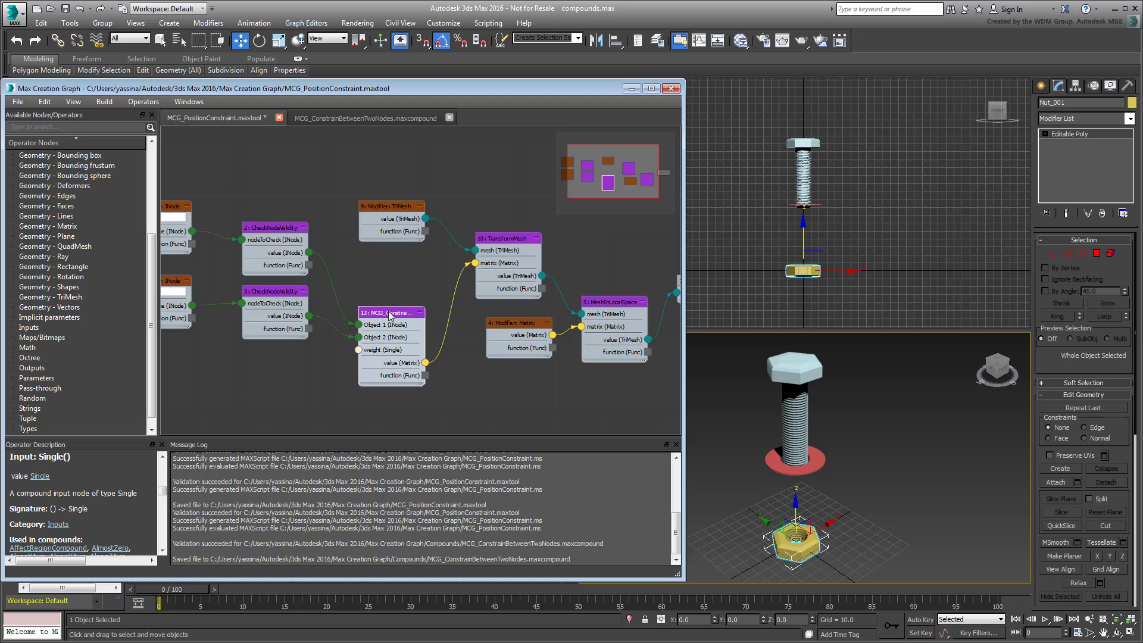
left_click(105, 102)
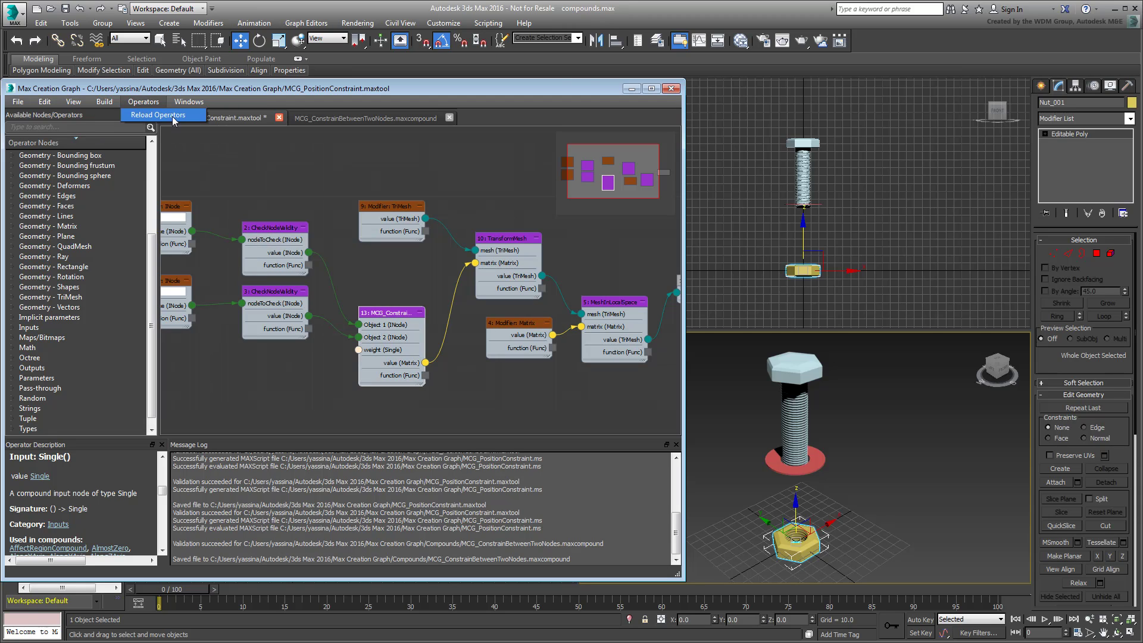
left_click(157, 114)
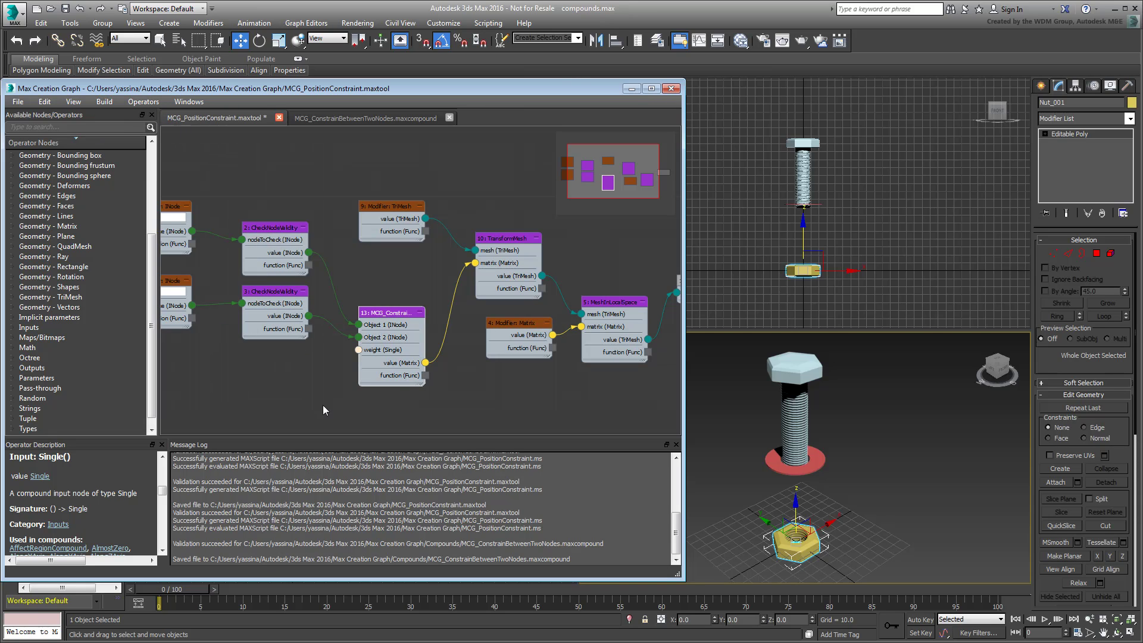
scroll(394, 382, "up", 2)
middle_click_drag(394, 379, 442, 357)
scroll(442, 357, "up", 1)
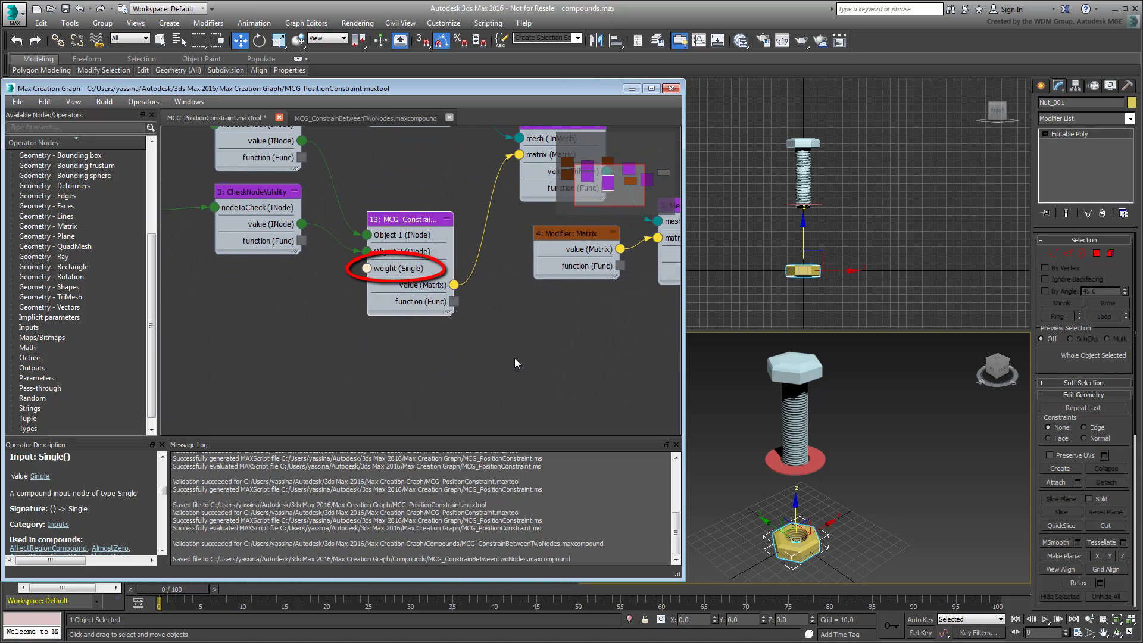
Step: Feed the constraint's weight input from a new Parameter: Single node
left_click_drag(366, 268, 315, 323)
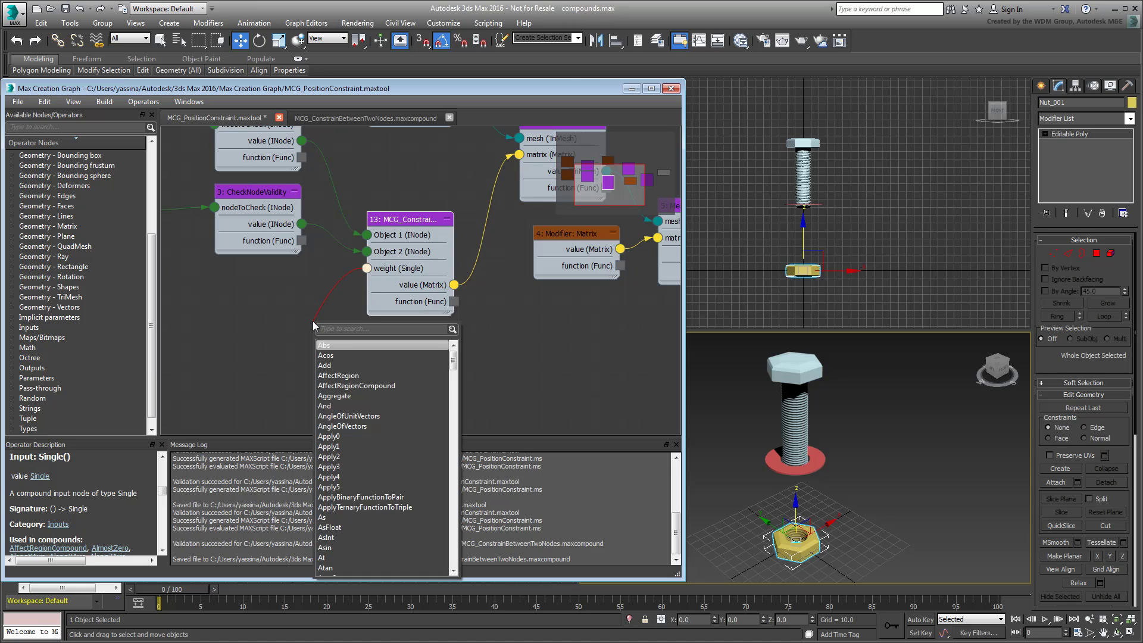
type("param")
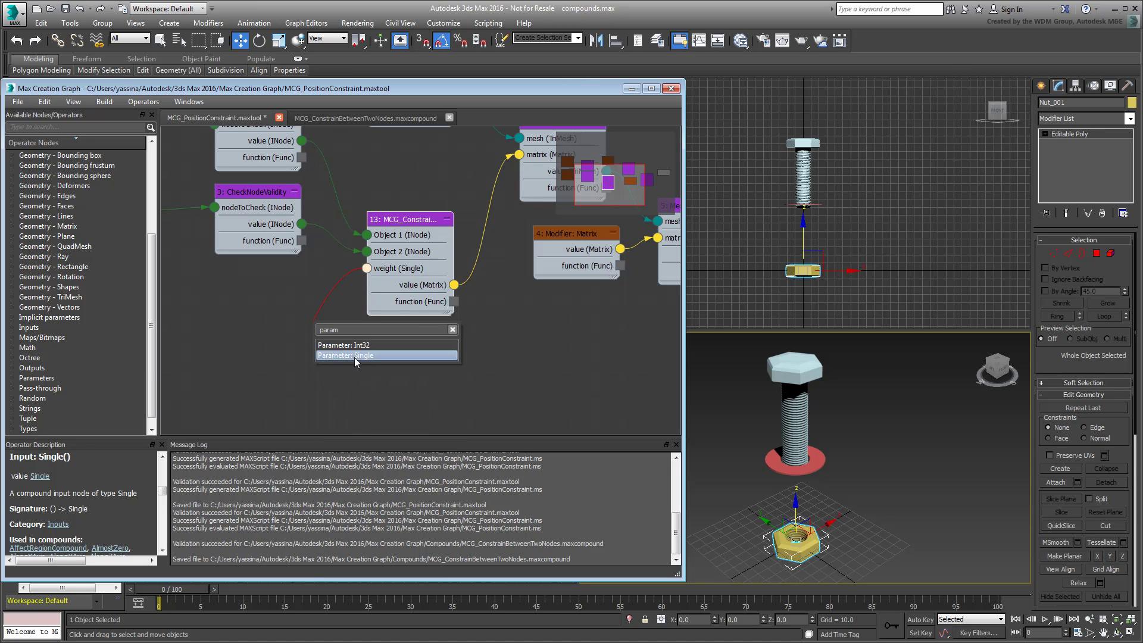
left_click(345, 356)
left_click_drag(310, 288, 253, 291)
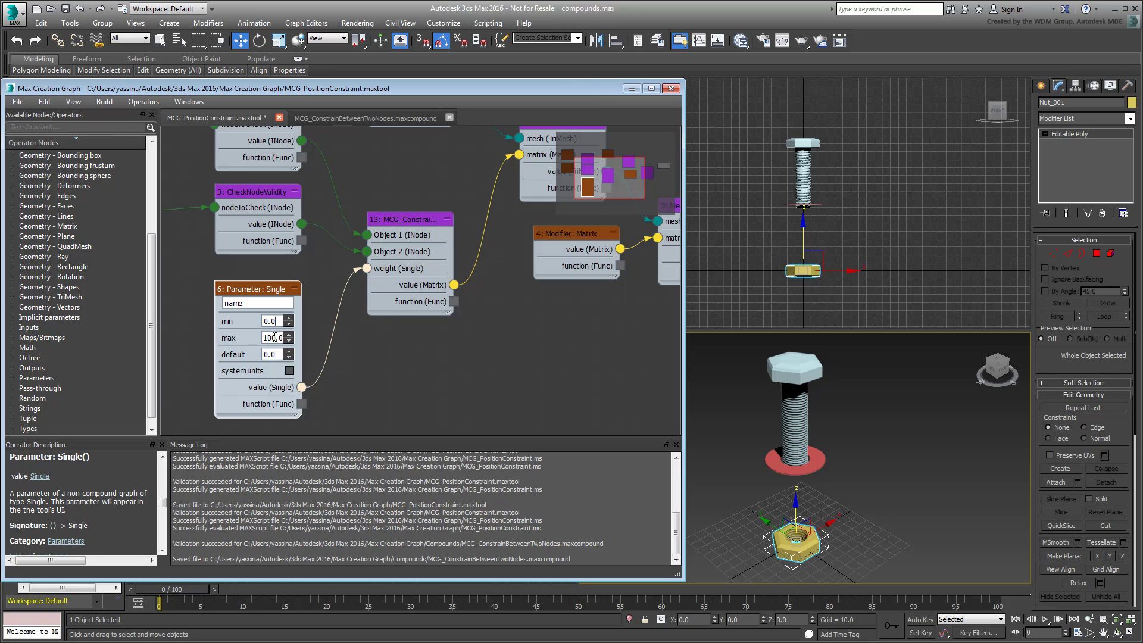
Step: Set the parameter to range 0–1 with default 0.5 and name it Weight:
double_click(271, 337)
type("1")
double_click(269, 354)
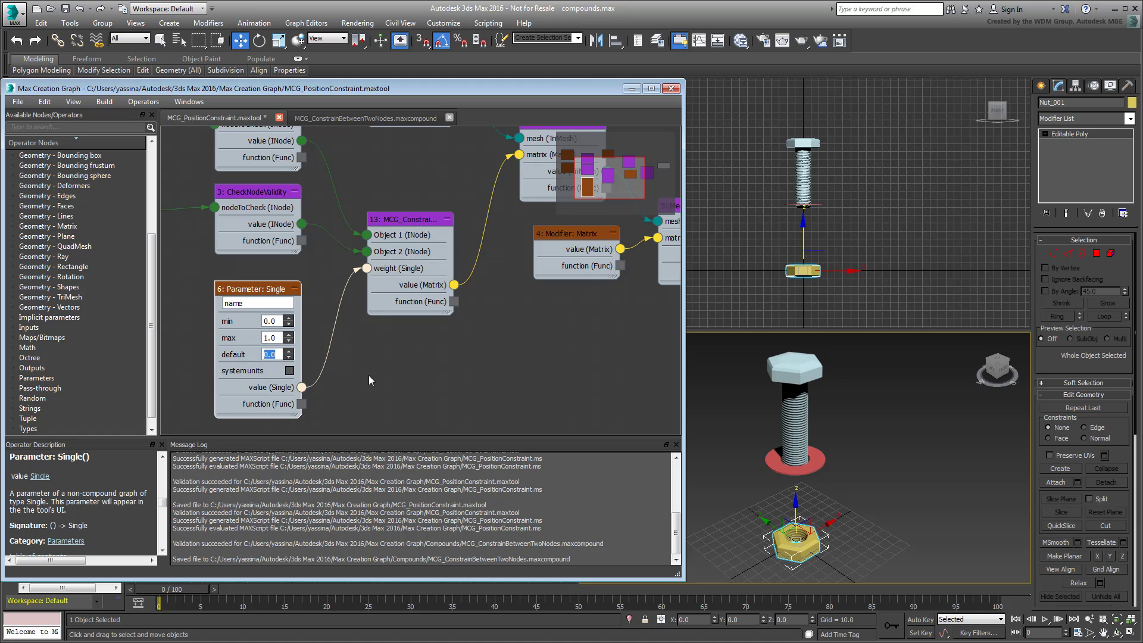
type("0.5")
left_click(248, 302)
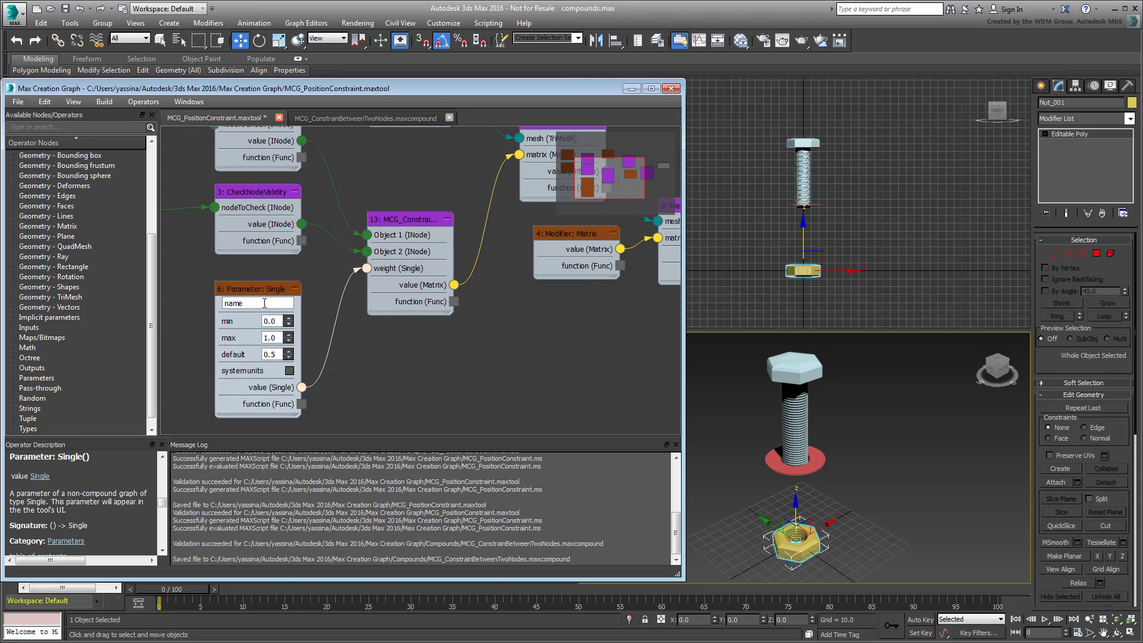
double_click(264, 304)
type("Weight:")
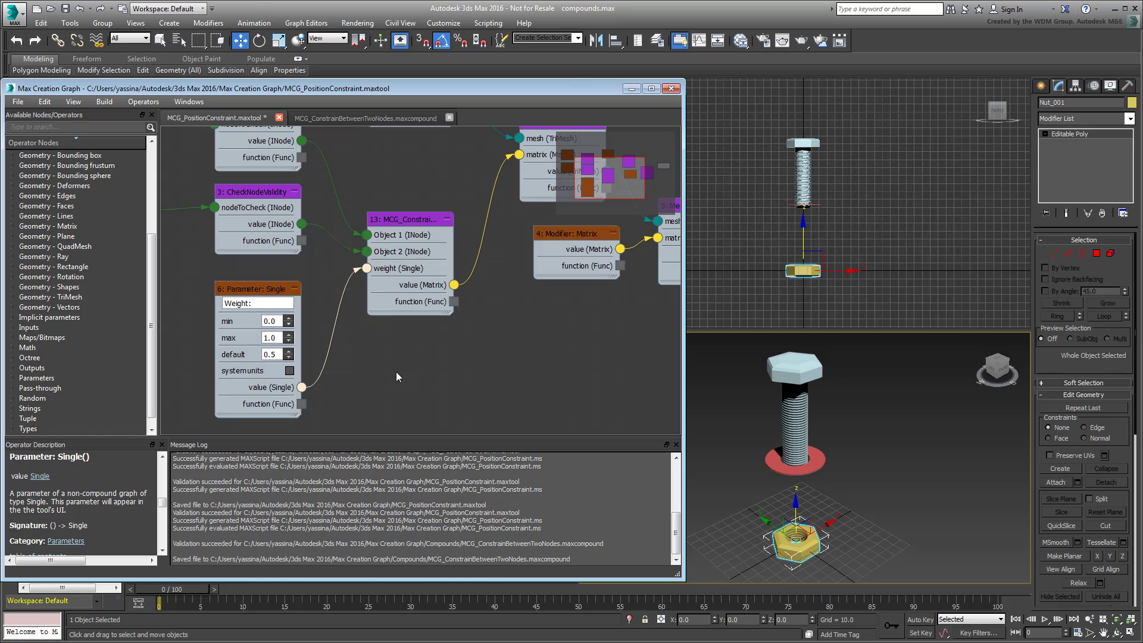
scroll(396, 372, "down", 2)
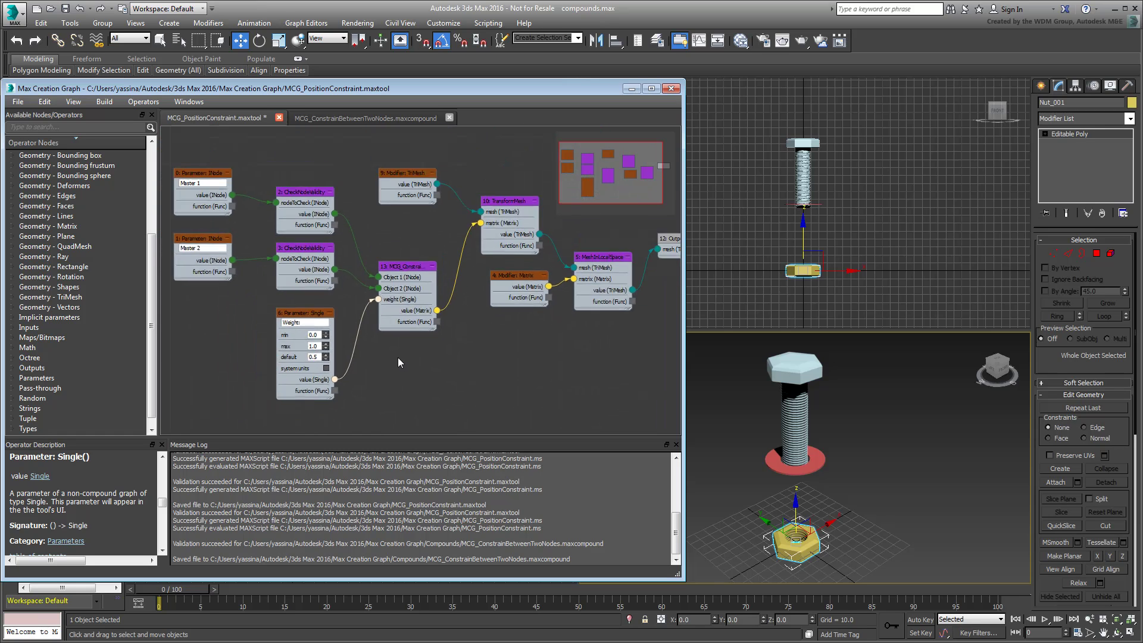
scroll(396, 371, "down", 2)
Step: Save and evaluate the PositionConstraint tool so the modifier exposes Weight
left_click(17, 101)
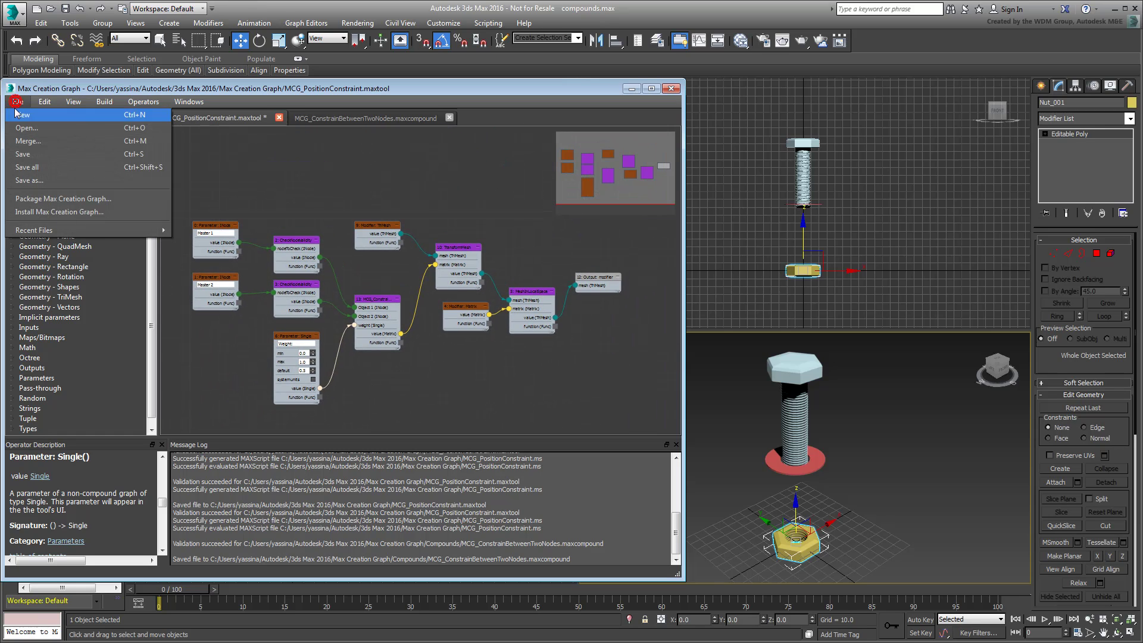
left_click(27, 154)
left_click(104, 102)
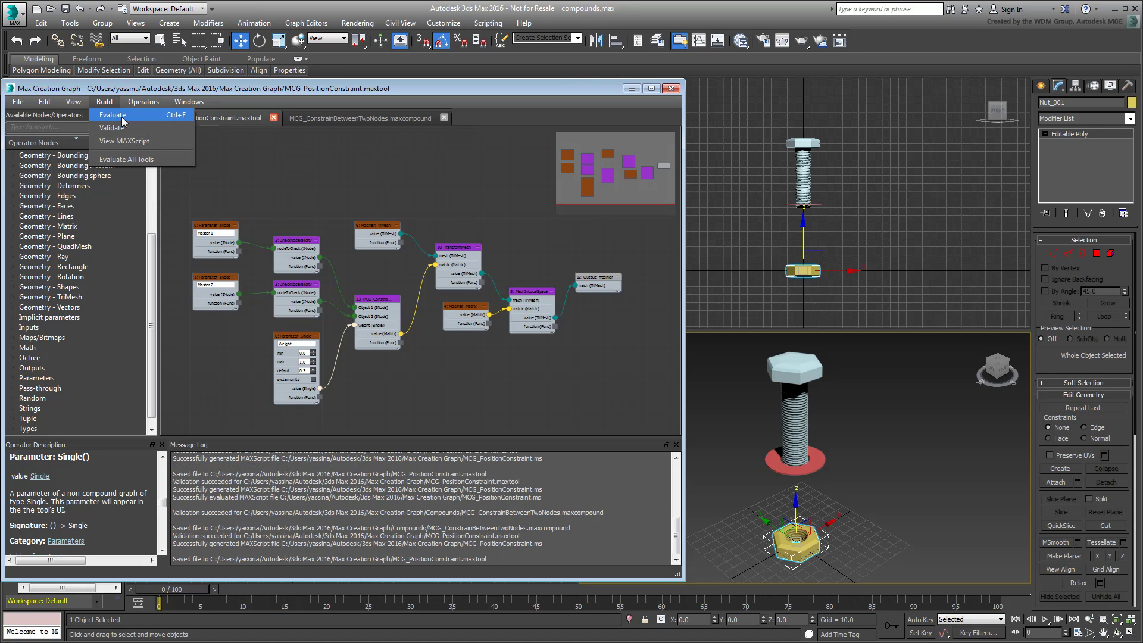
left_click(125, 115)
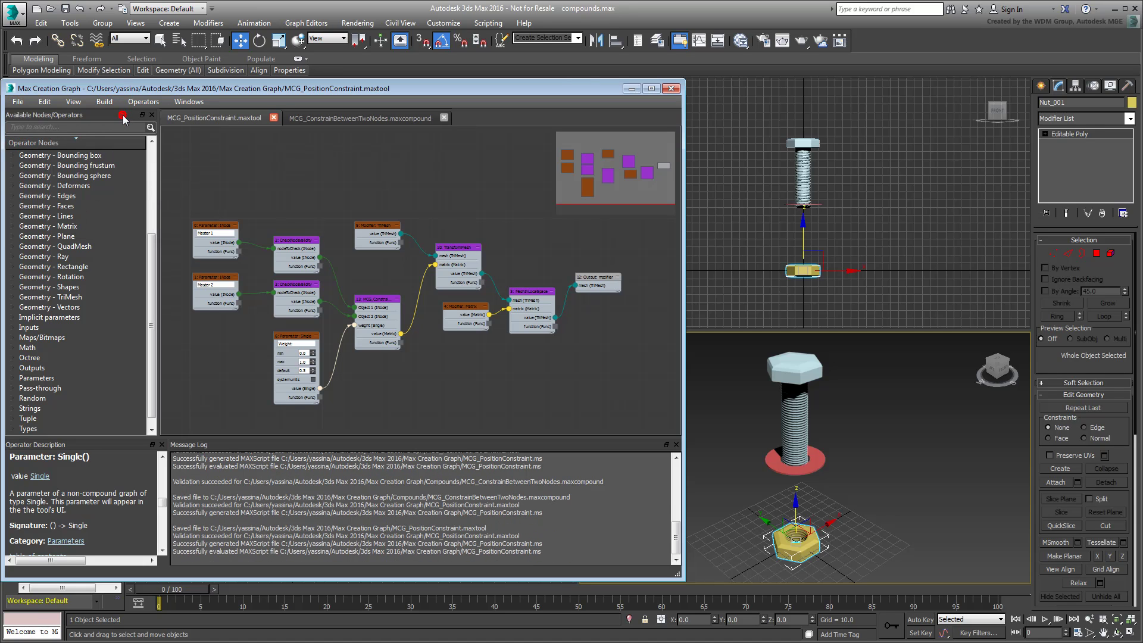
Step: Adjust the washer's Weight spinner and move the nut and bolt to check the washer follows
left_click(821, 469)
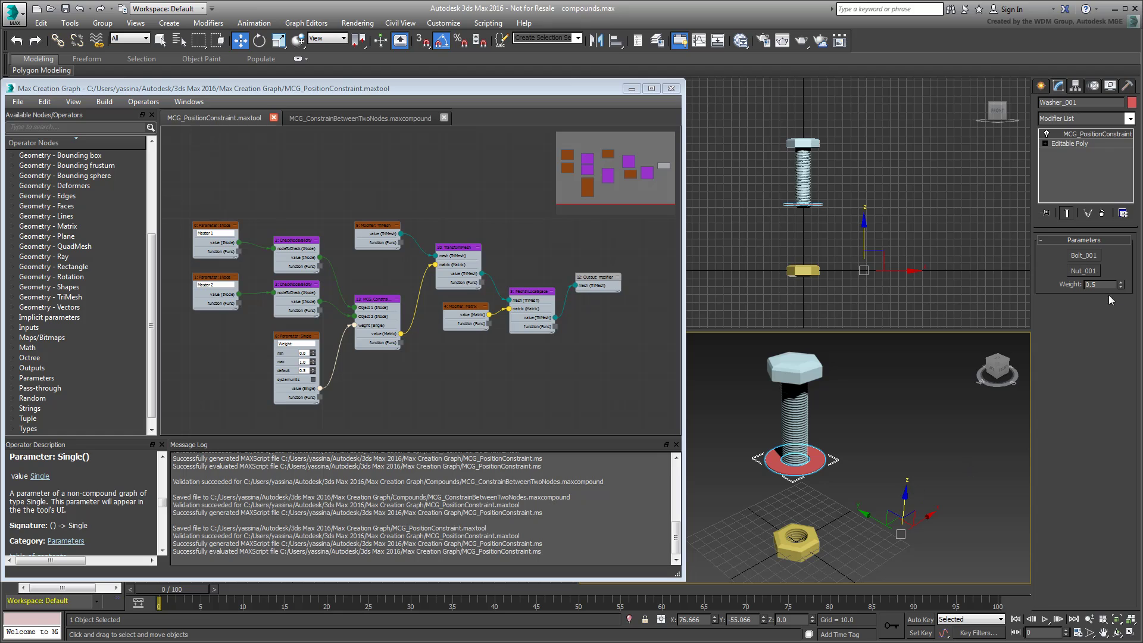
left_click_drag(1120, 285, 1122, 284)
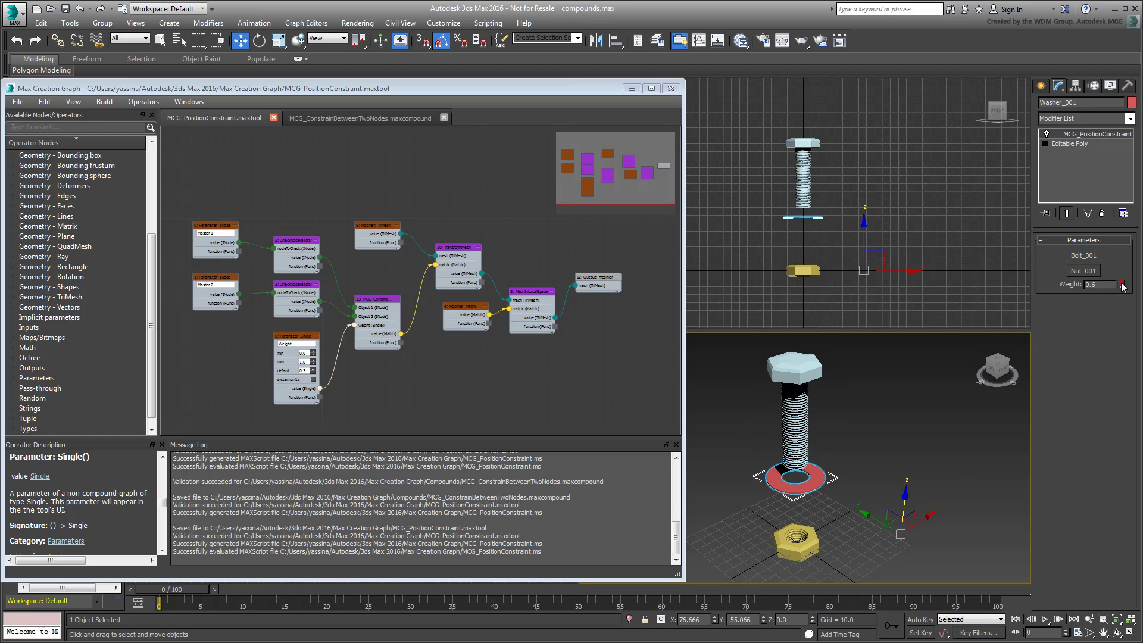
left_click(797, 538)
mouse_move(798, 514)
left_mouse_down()
mouse_move(802, 354)
mouse_move(798, 538)
left_mouse_up()
left_click(798, 464)
mouse_move(797, 464)
left_mouse_down()
mouse_move(812, 412)
mouse_move(798, 384)
left_mouse_up()
Step: Lower the Weight to slide the washer down the bolt and move the nut again to test
left_click(797, 474)
left_click_drag(1123, 288, 1122, 291)
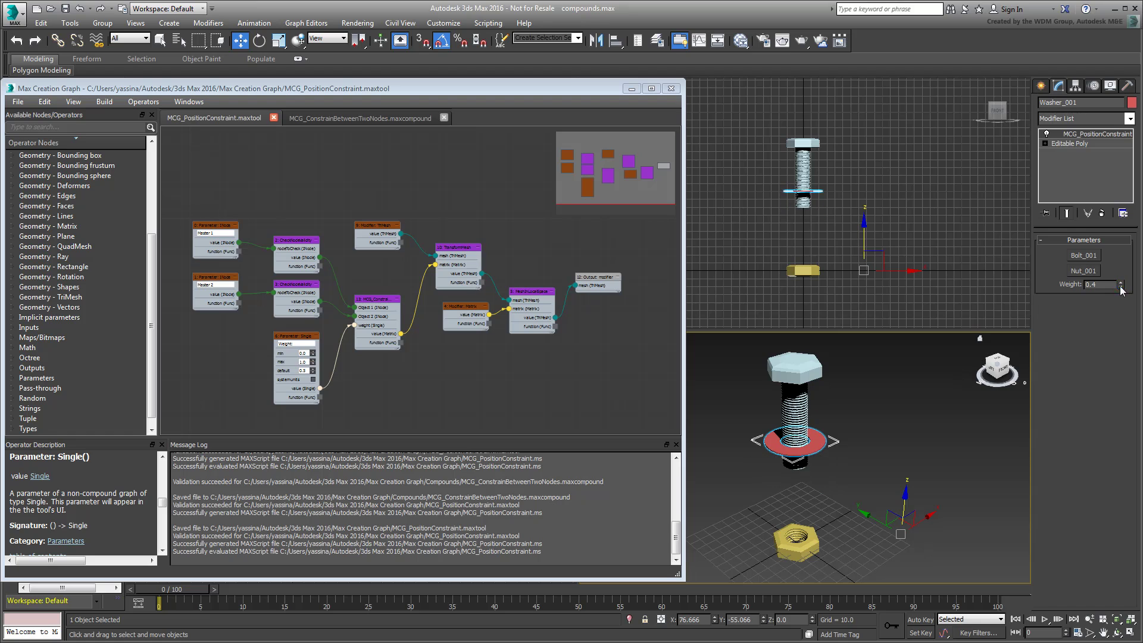
left_click(797, 539)
mouse_move(798, 527)
left_mouse_down()
mouse_move(802, 384)
mouse_move(807, 474)
left_mouse_up()
left_click(798, 461)
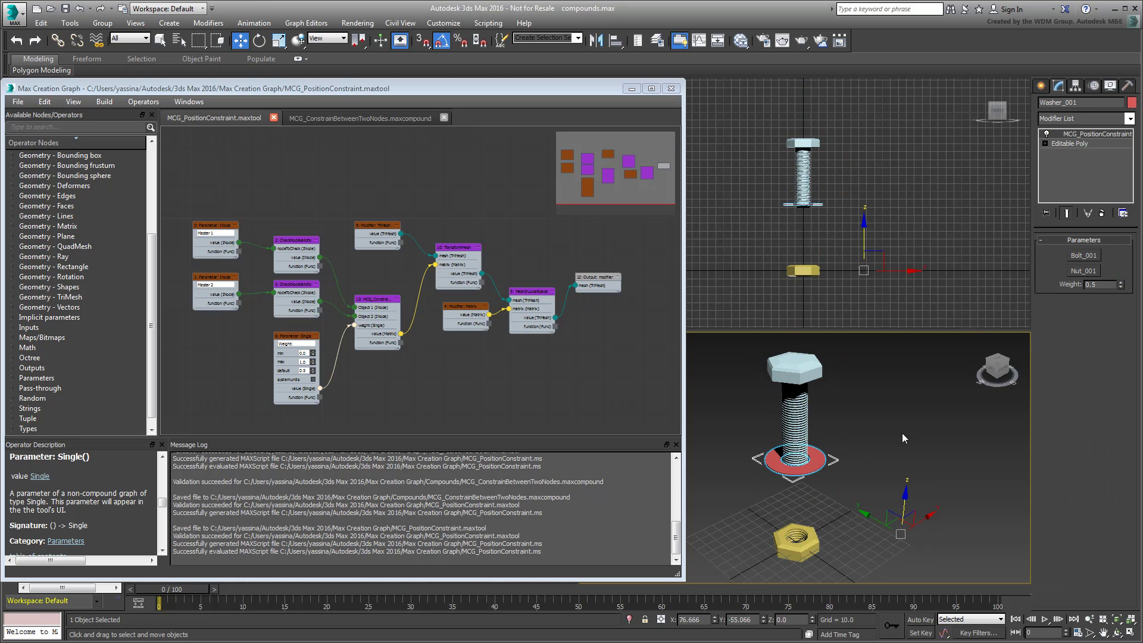